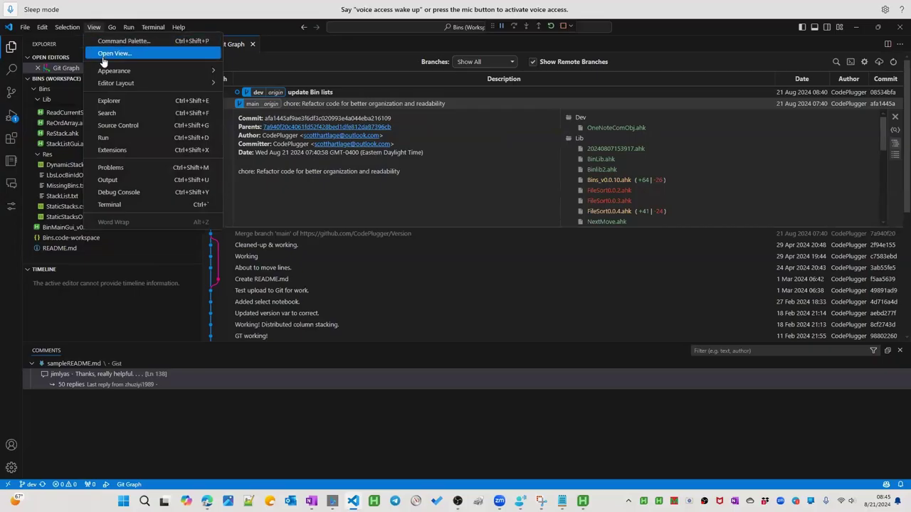
- Open the integrated PowerShell terminal for the Bins workspace and switch to the Git output log
left_click(121, 205)
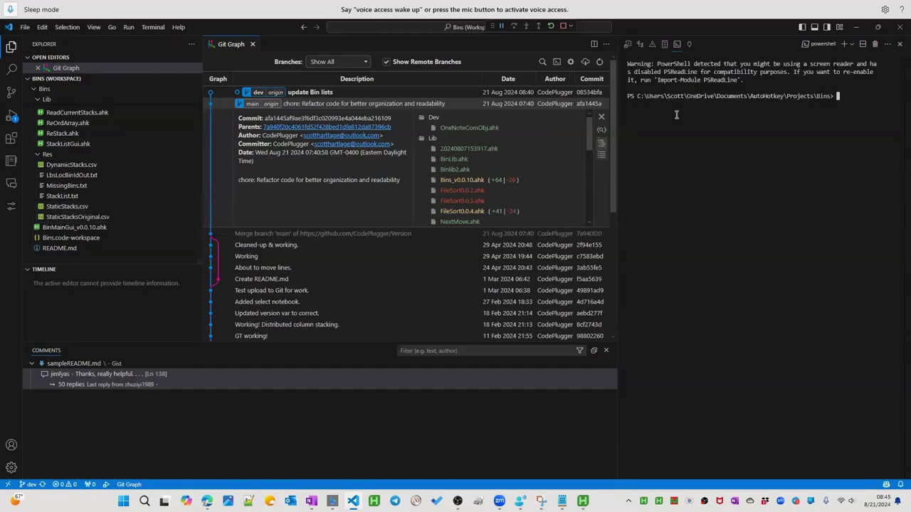
key("Return")
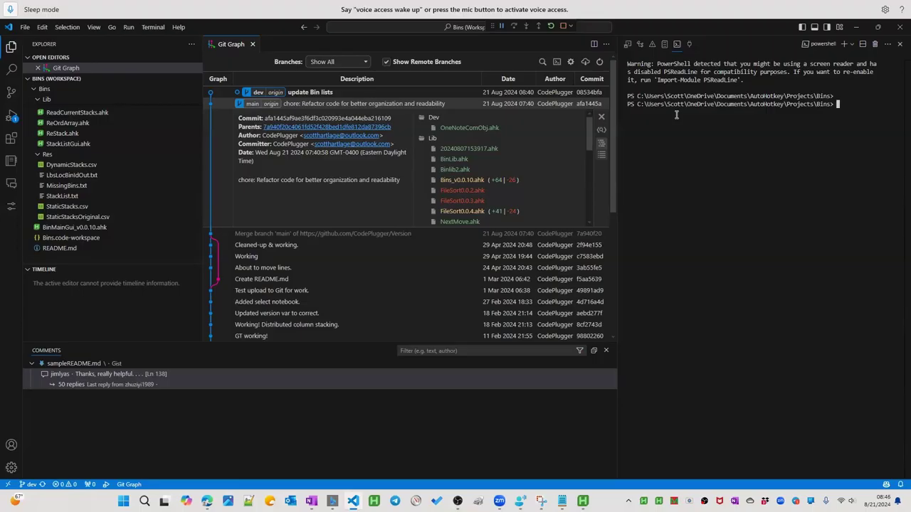
left_click(664, 46)
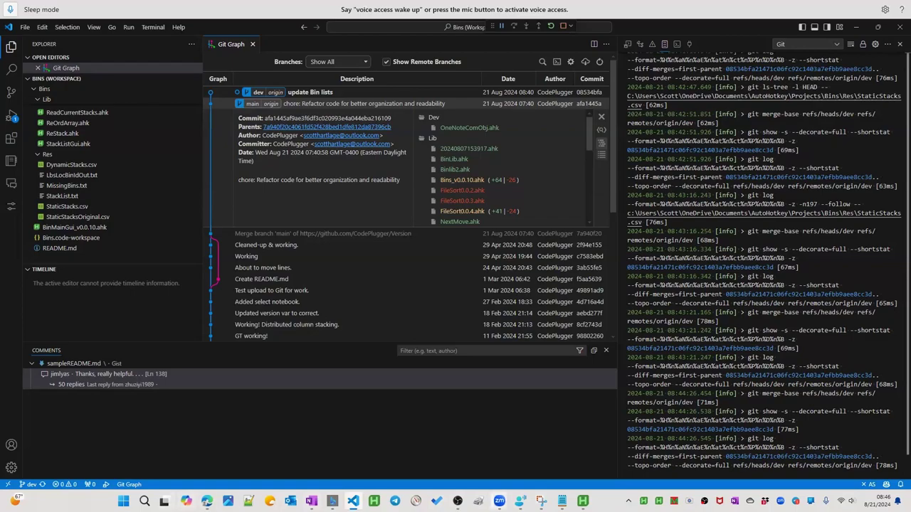
- Minimize the code editor, browser and Notepad windows, and open the Bins project folder from its desktop shortcut
mouse_move(500, 501)
left_click(858, 28)
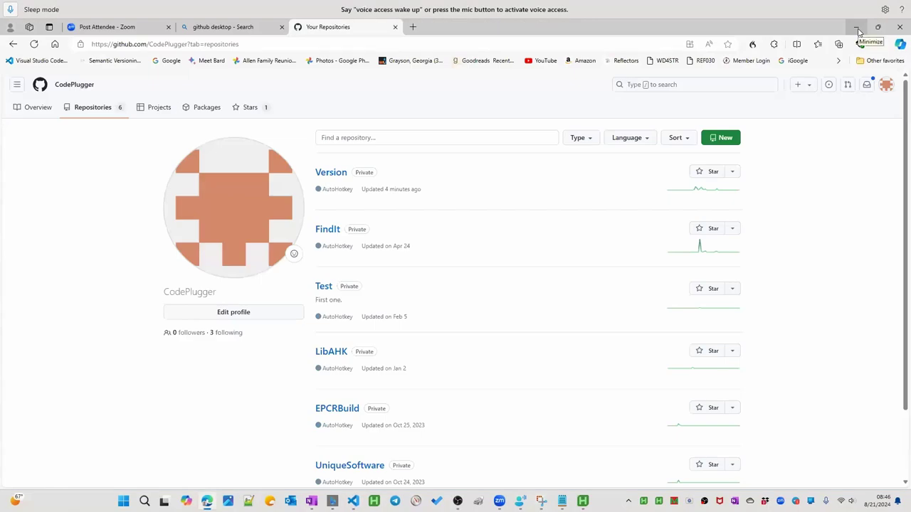
left_click(857, 28)
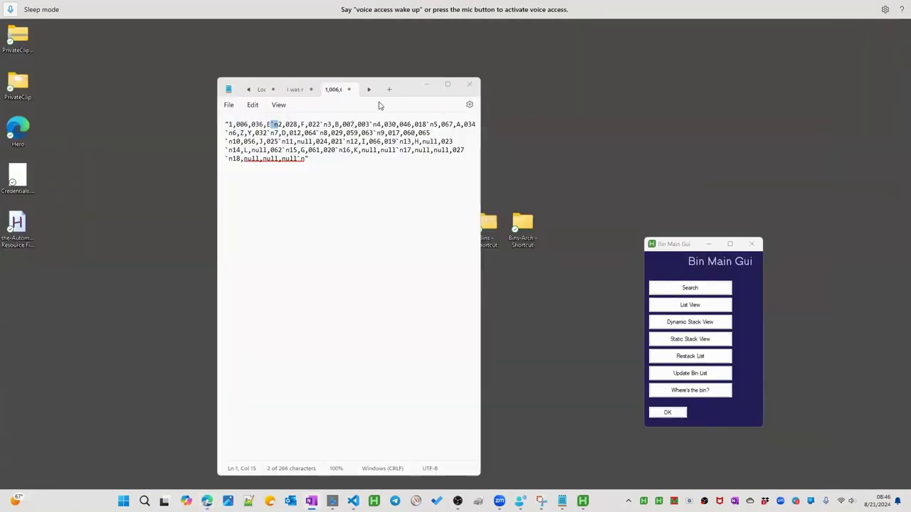
left_click(425, 84)
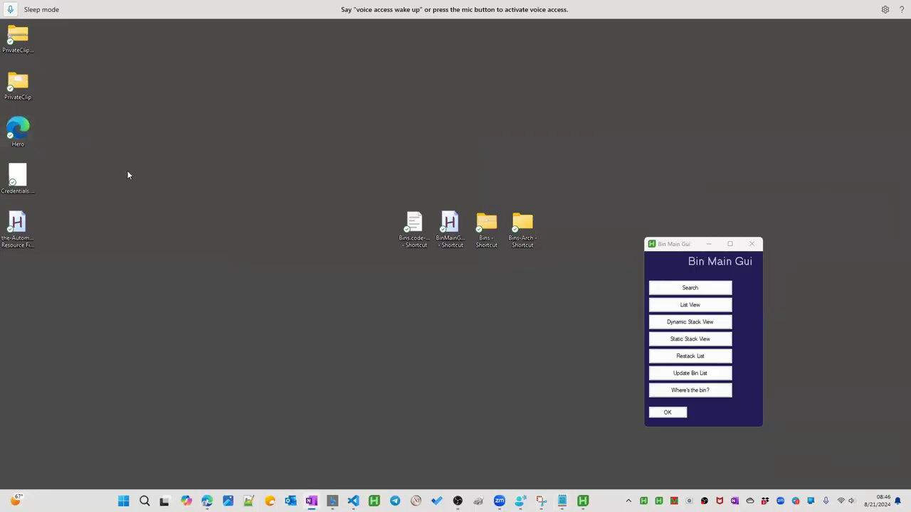
left_click(484, 229)
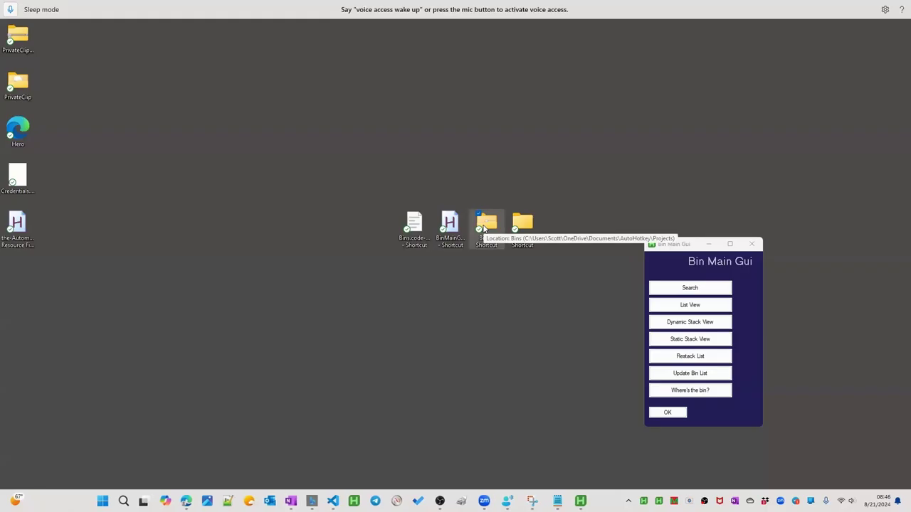
mouse_move(582, 501)
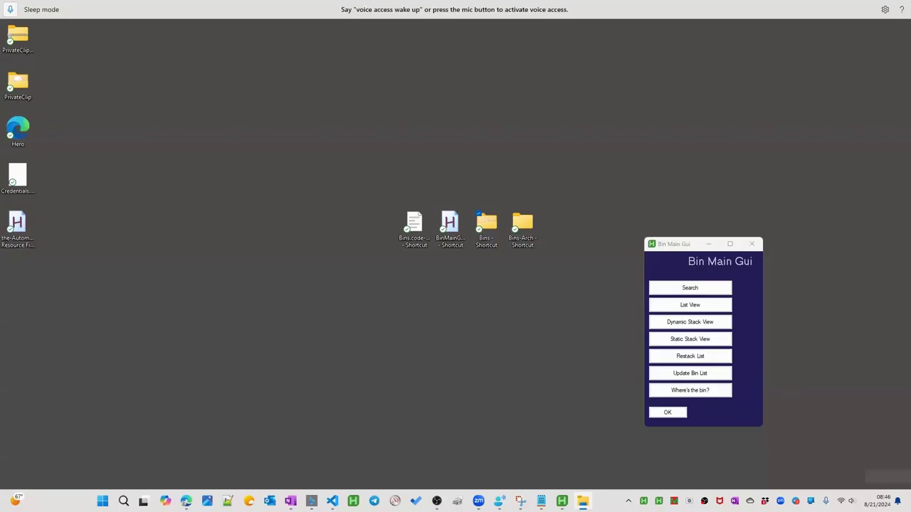
mouse_move(478, 142)
left_mouse_down()
mouse_move(406, 117)
mouse_move(404, 126)
left_mouse_up()
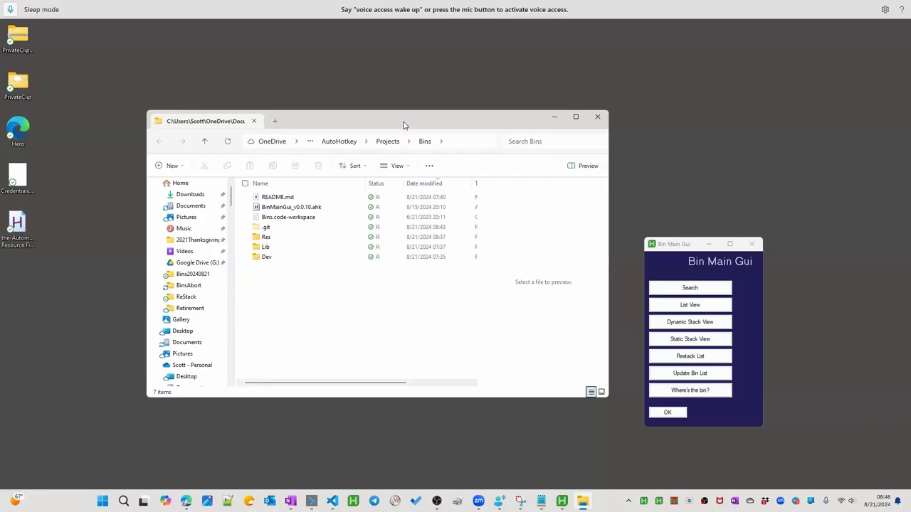
- Open Git Bash in the Bins project folder and close its window again
right_click(403, 125)
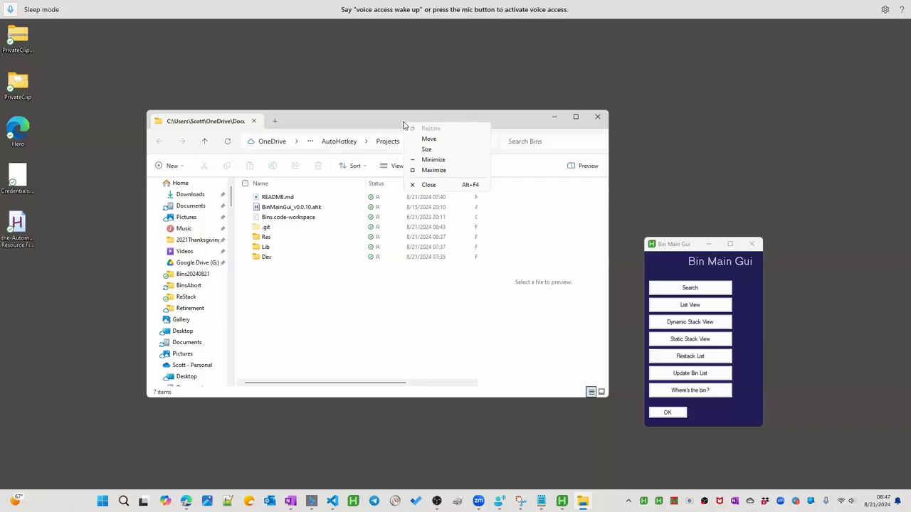
left_click(320, 291)
right_click(319, 288)
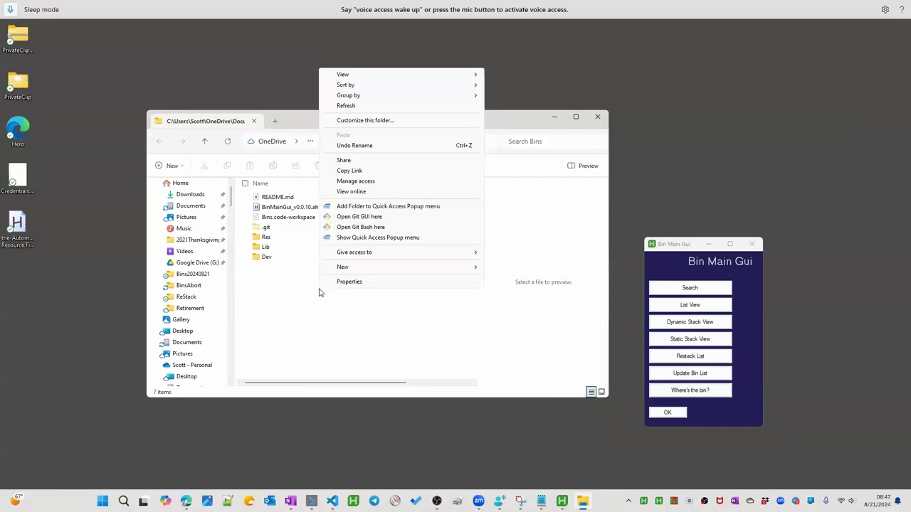
left_click(352, 226)
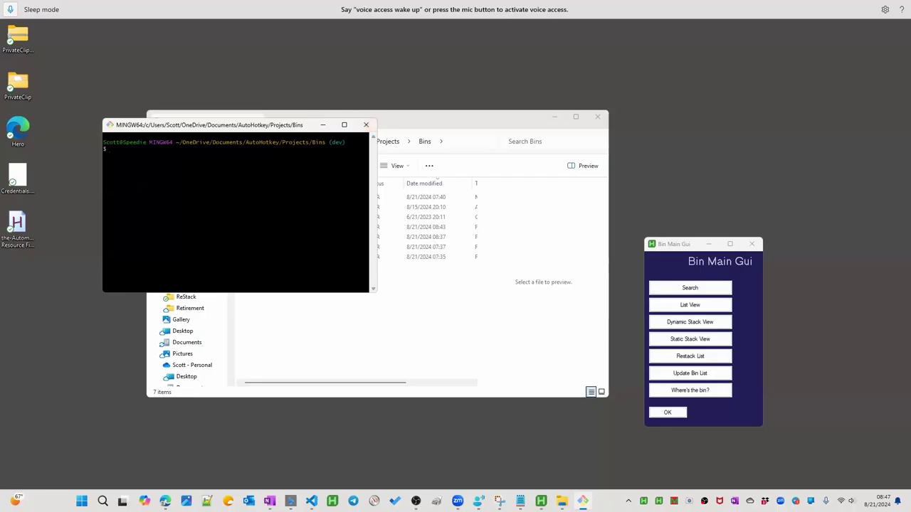
left_click(367, 126)
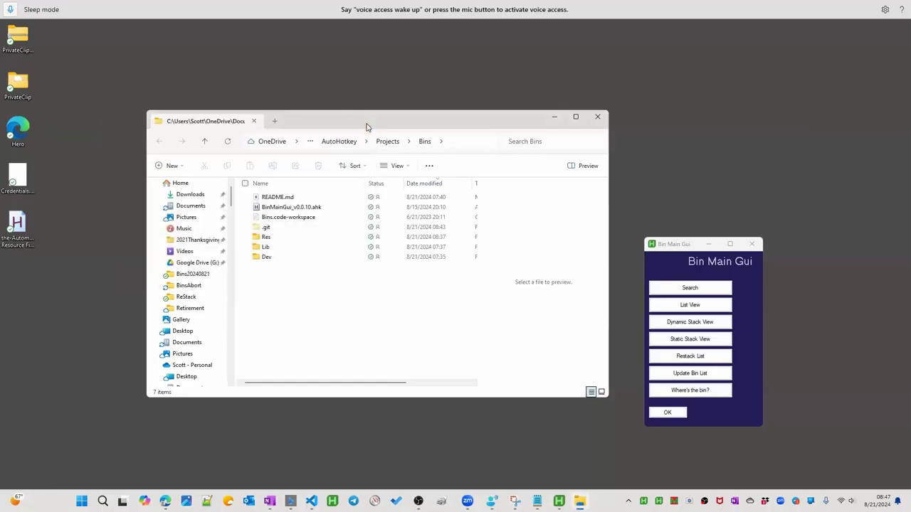
- Return to Visual Studio Code and look through its Terminal, Output, Problems, Ports and Debug Console views
left_click(345, 469)
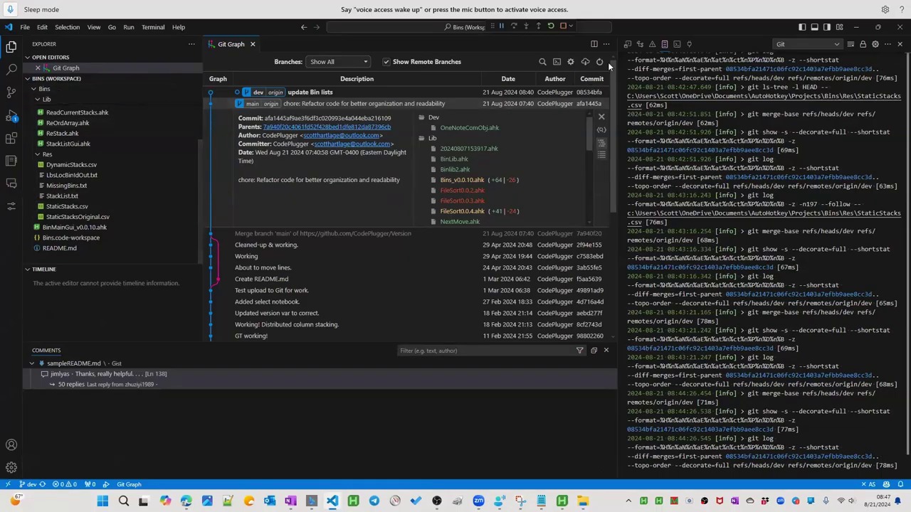
left_click(678, 44)
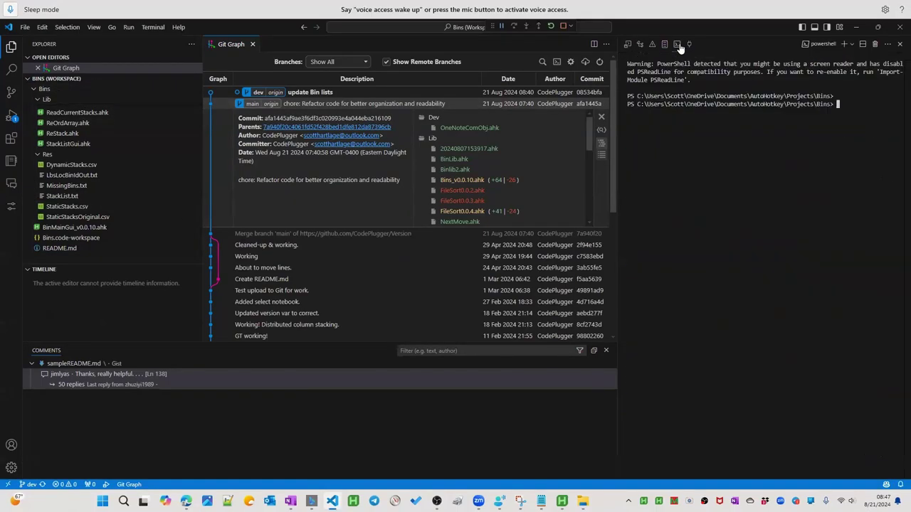
left_click(665, 45)
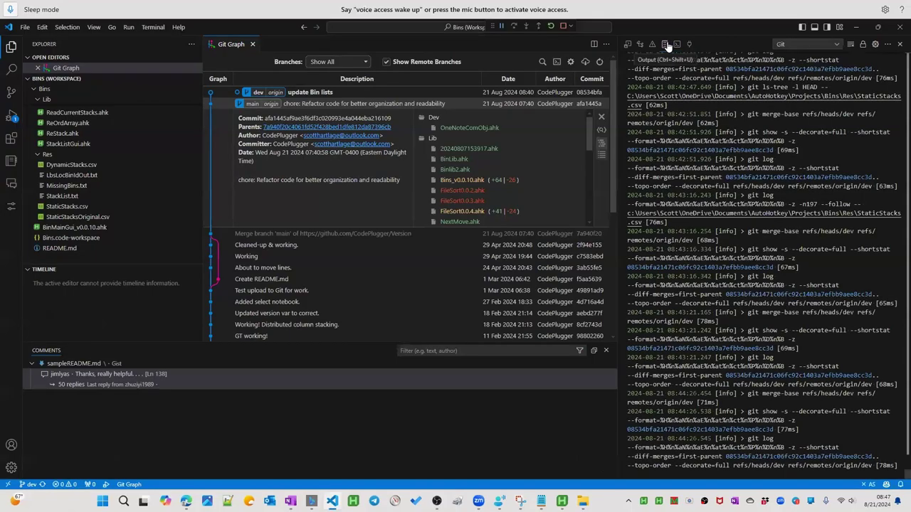
left_click(655, 45)
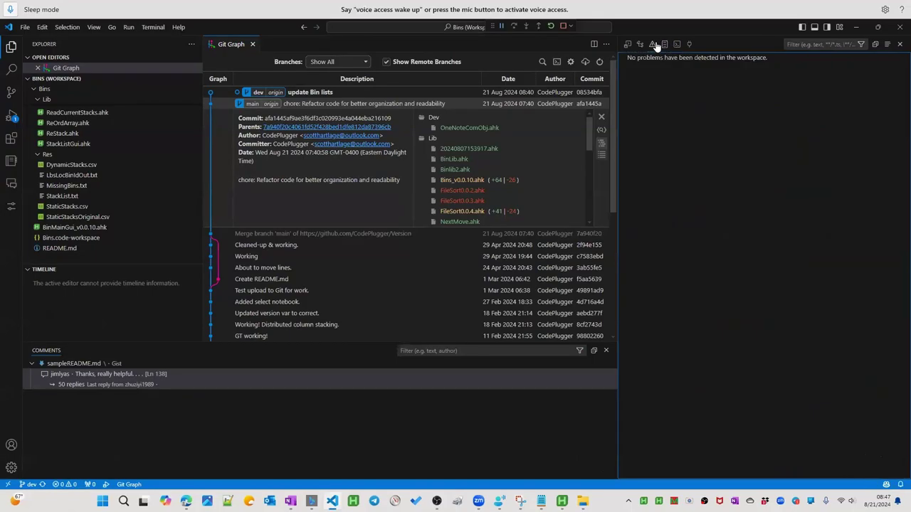
left_click(689, 44)
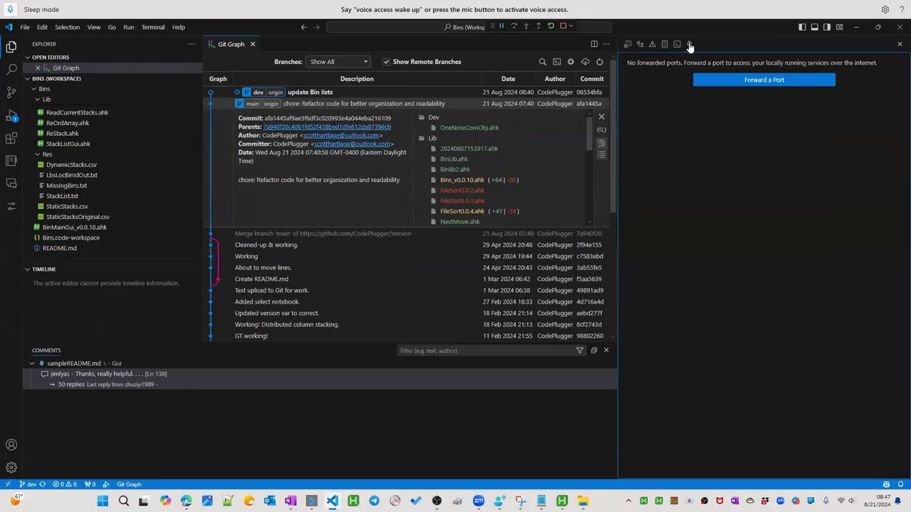
left_click(627, 45)
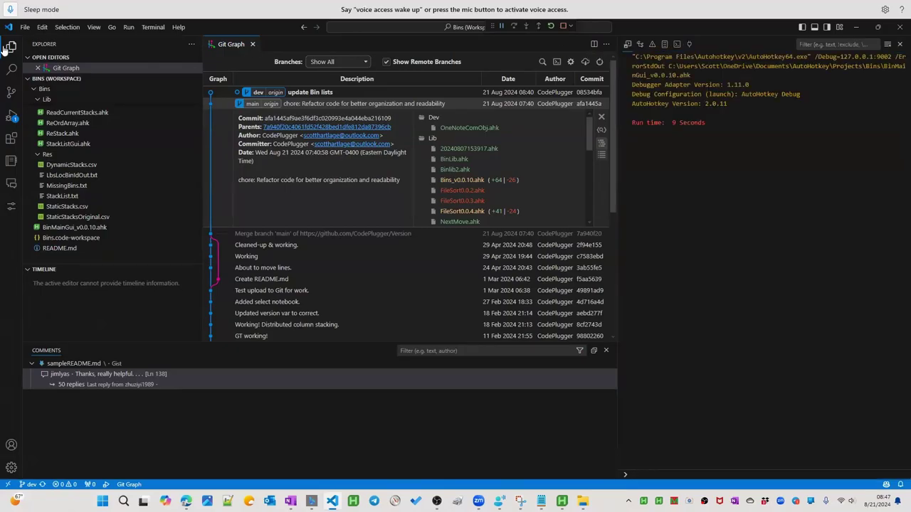
- Look through the Bins repository's source control actions, opening the Add Remote prompt and dismissing it
left_click(11, 94)
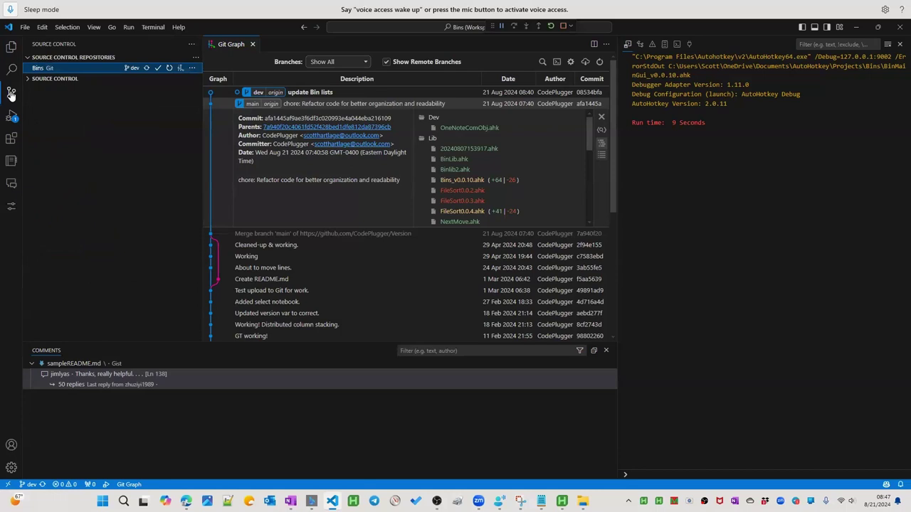
left_click(52, 80)
left_click(53, 80)
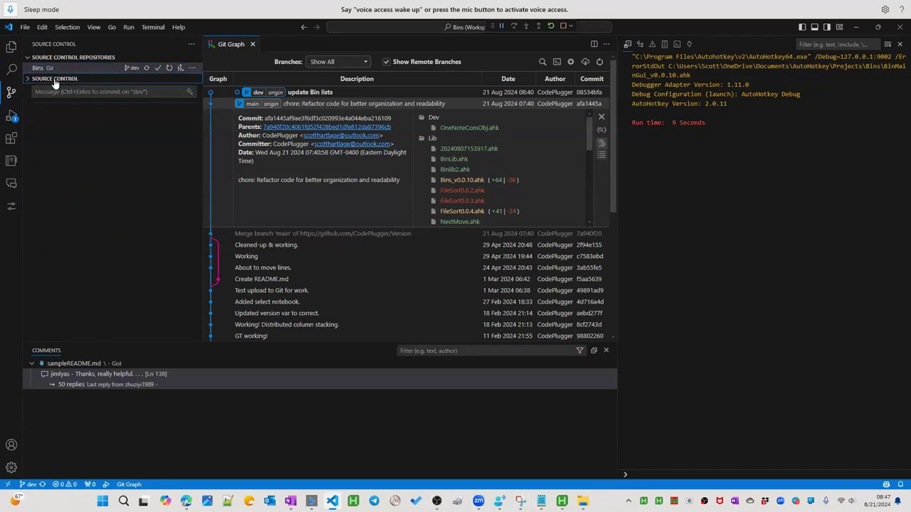
left_click(192, 68)
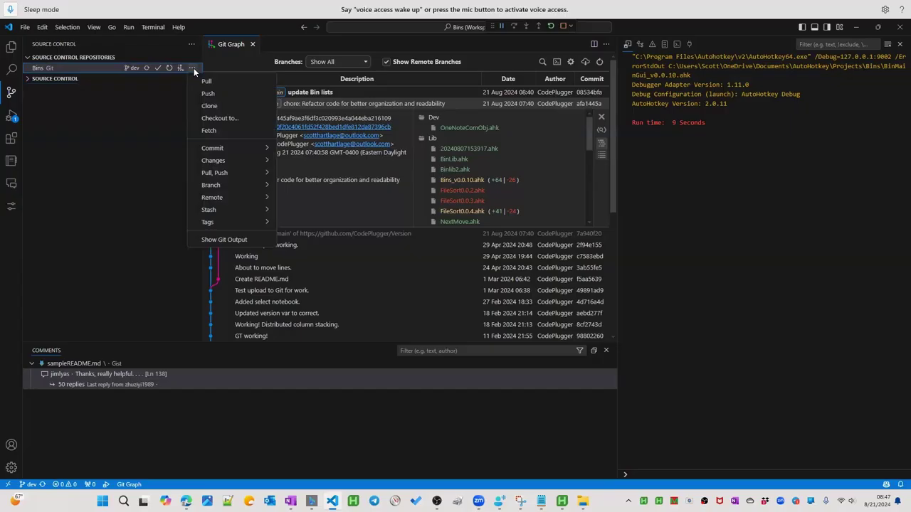
mouse_move(227, 199)
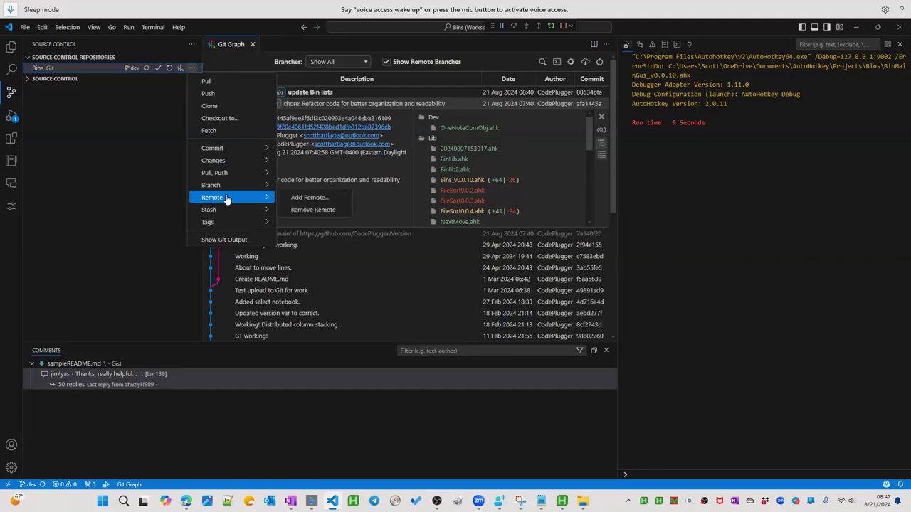
left_click(306, 199)
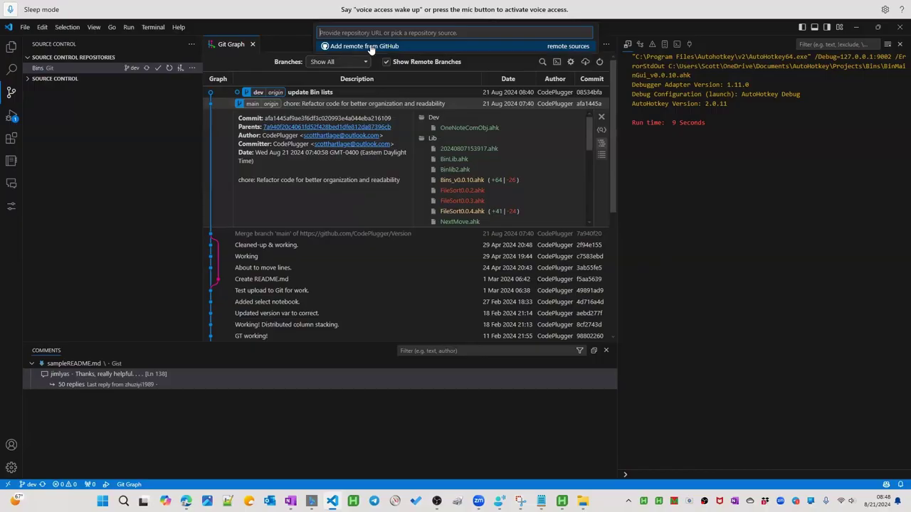
left_click(104, 181)
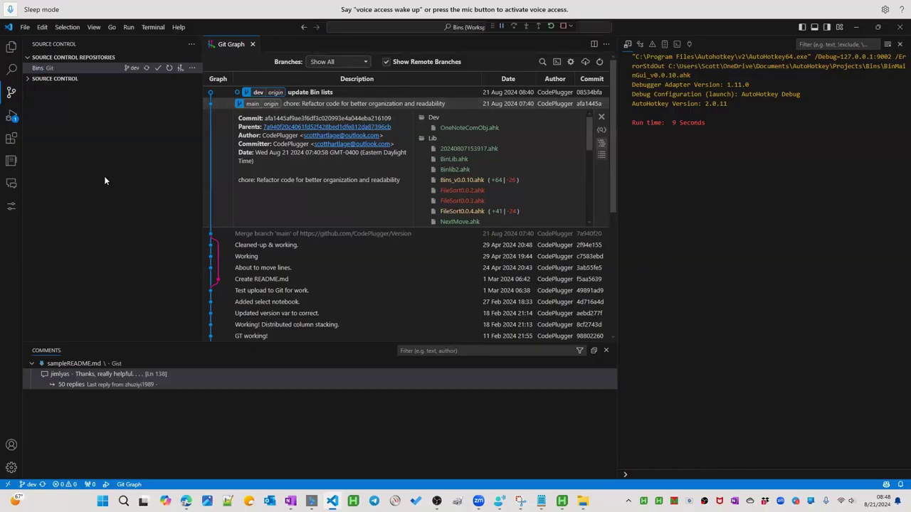
- Check the signed-in GitHub and GitHub Copilot Chat accounts and their options, and dismiss the account list
left_click(12, 450)
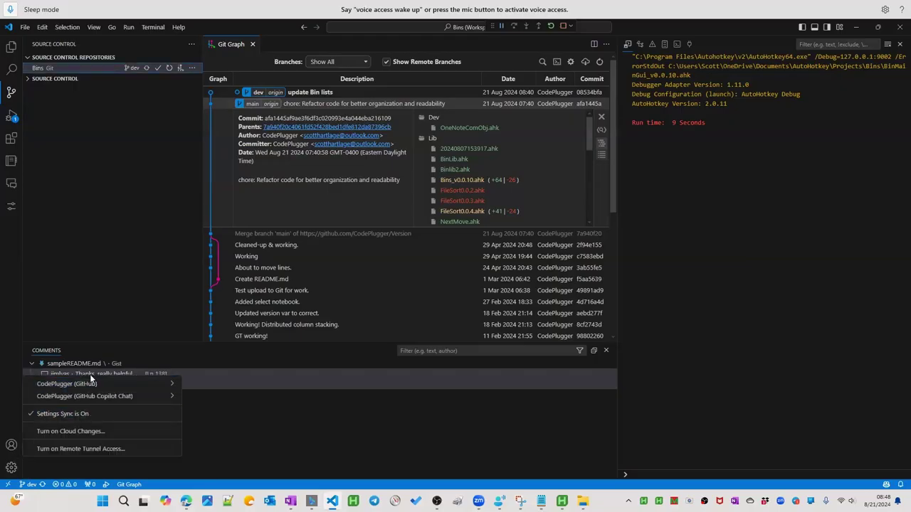
mouse_move(95, 386)
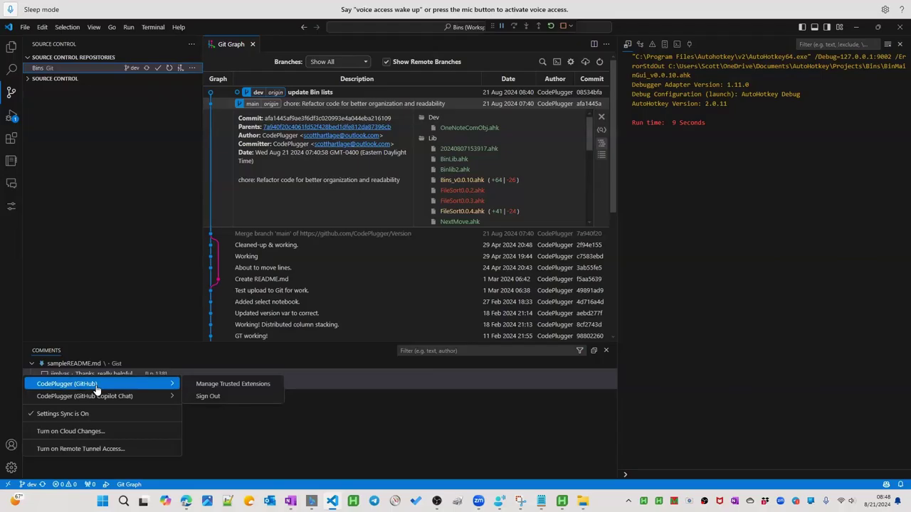
mouse_move(96, 401)
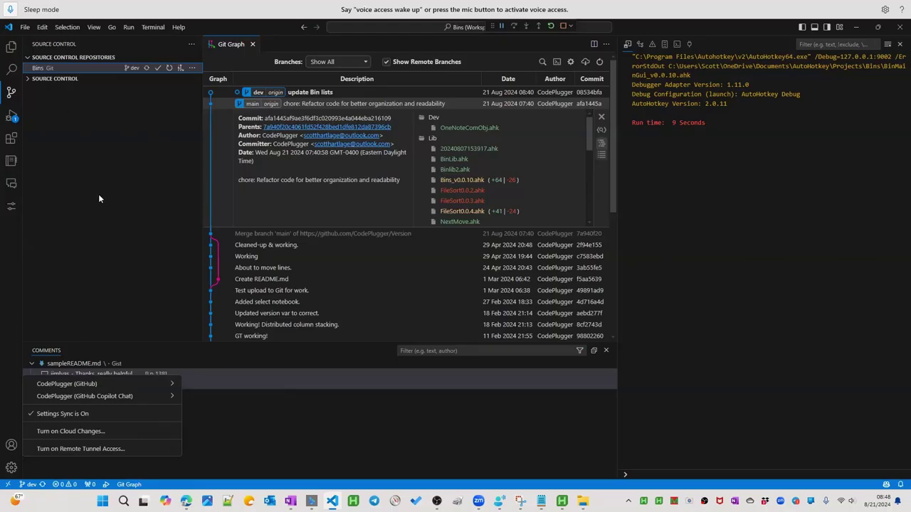
key("Escape")
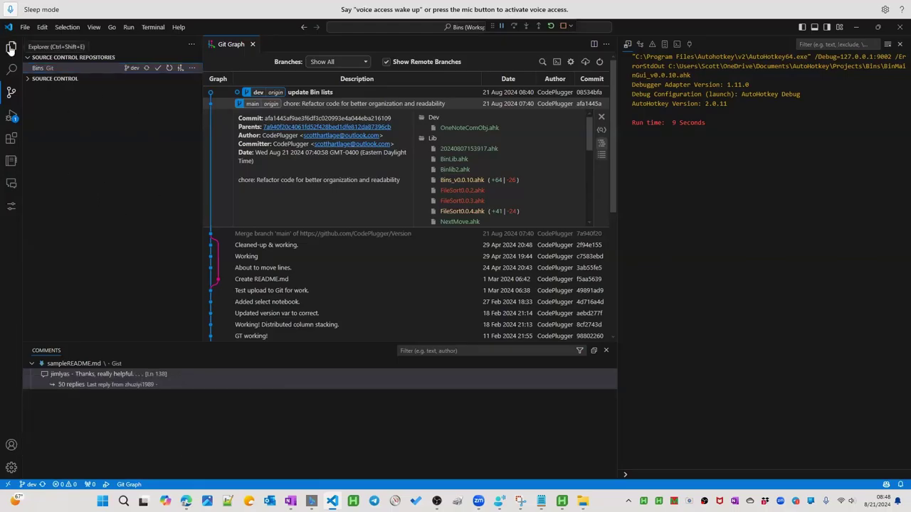
- Return to the workspace file tree and collapse the Timeline section and the Res and Lib folders
left_click(11, 48)
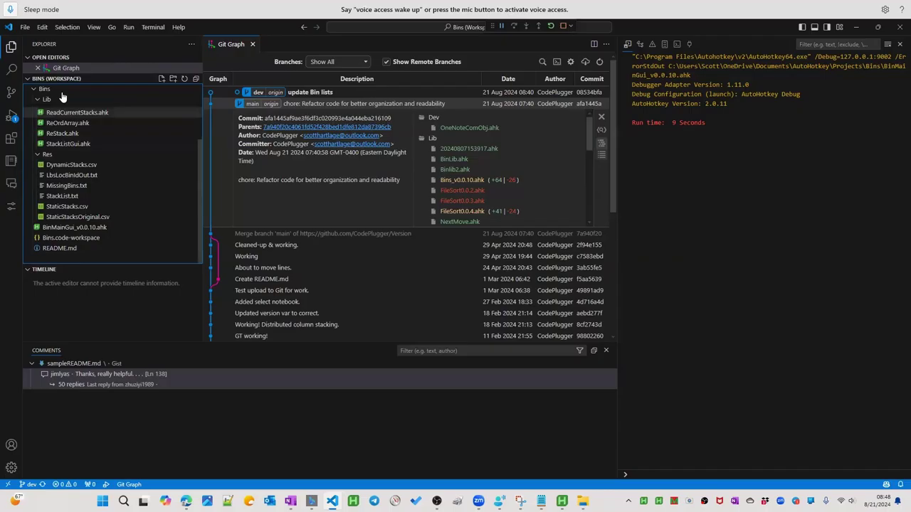
left_click(52, 271)
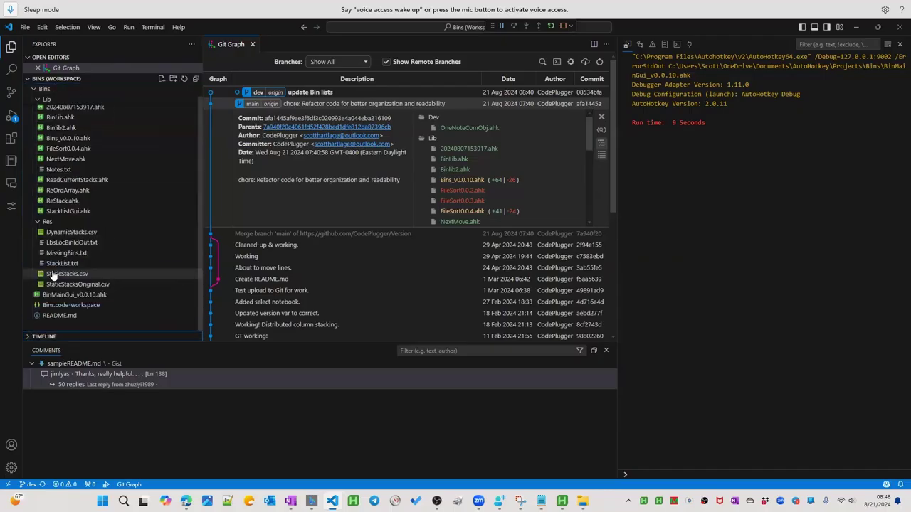
left_click(56, 222)
left_click(47, 111)
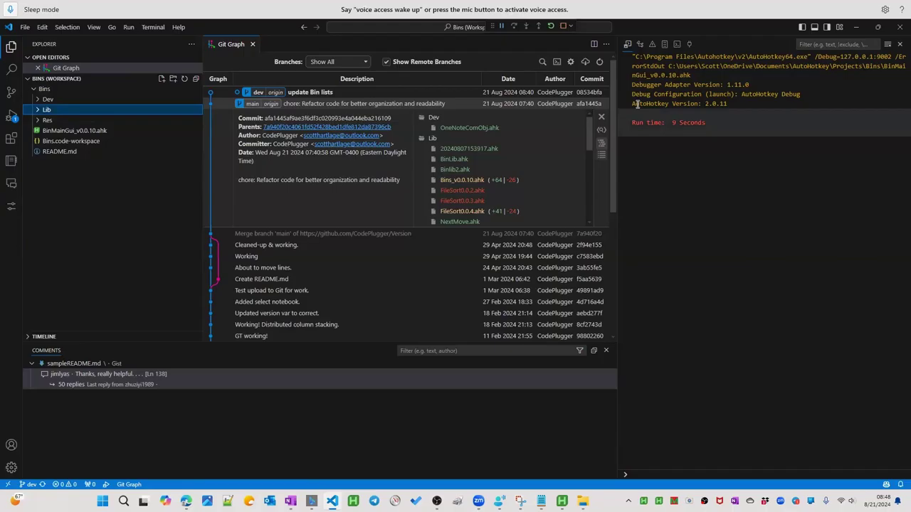
- Review the latest Git output log and bring back the PowerShell terminal at the Bins project path
left_click(96, 28)
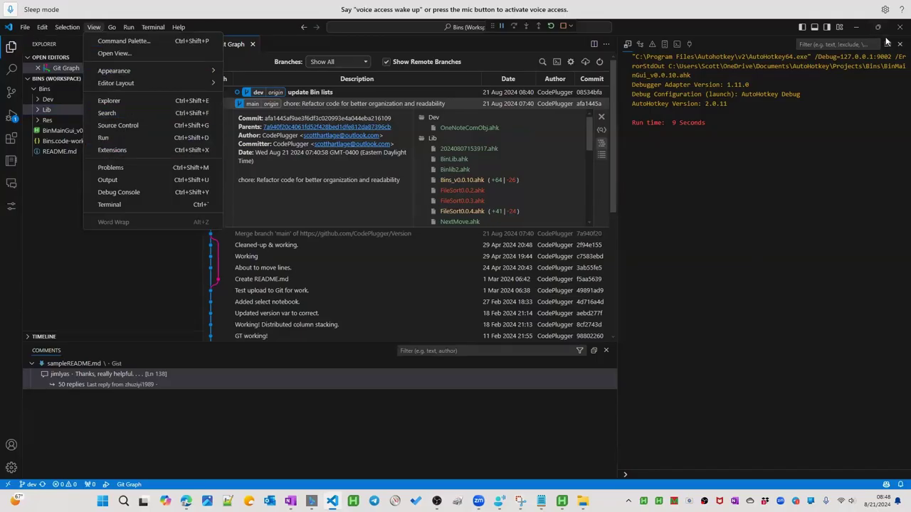
left_click(664, 44)
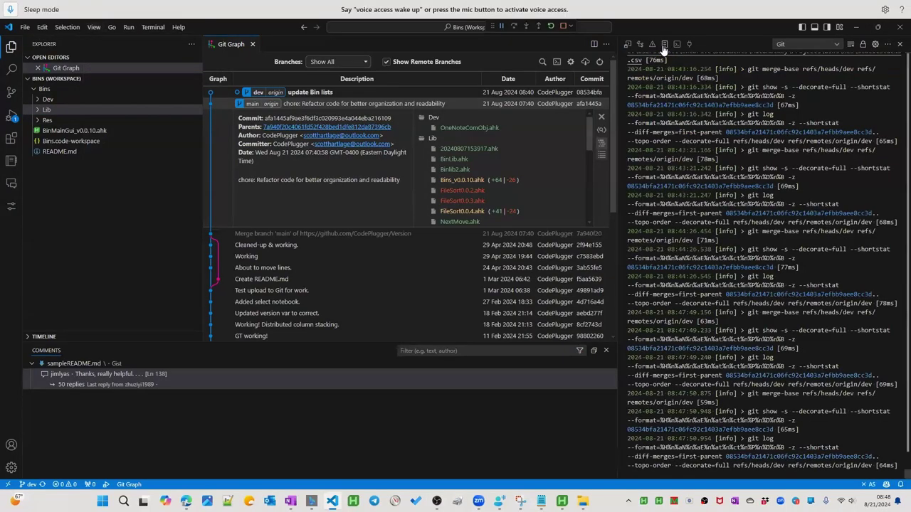
left_click(678, 45)
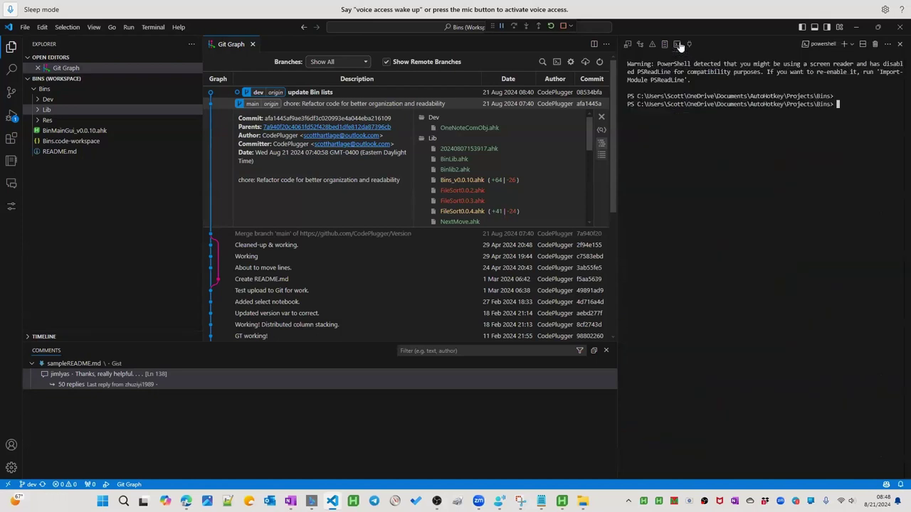
- Open a new Git Bash terminal session for the Bins project alongside the PowerShell one
left_click(94, 27)
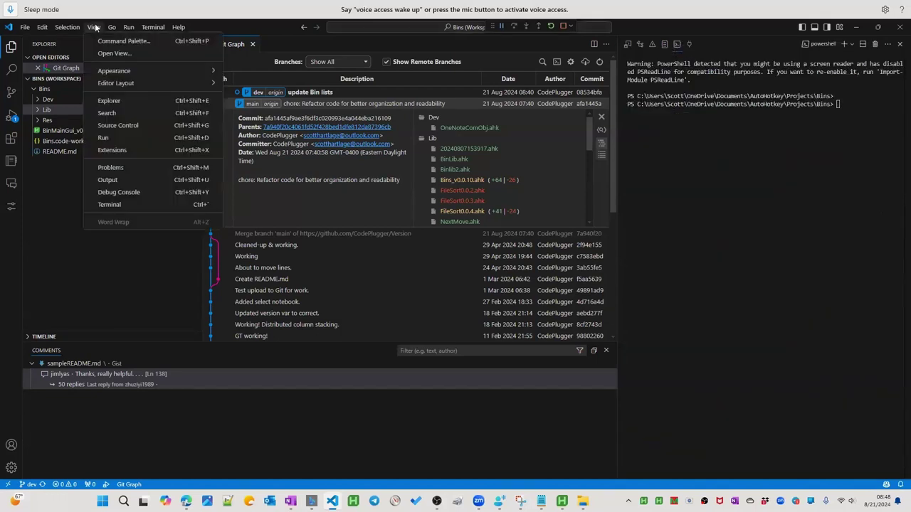
left_click(849, 45)
left_click(778, 70)
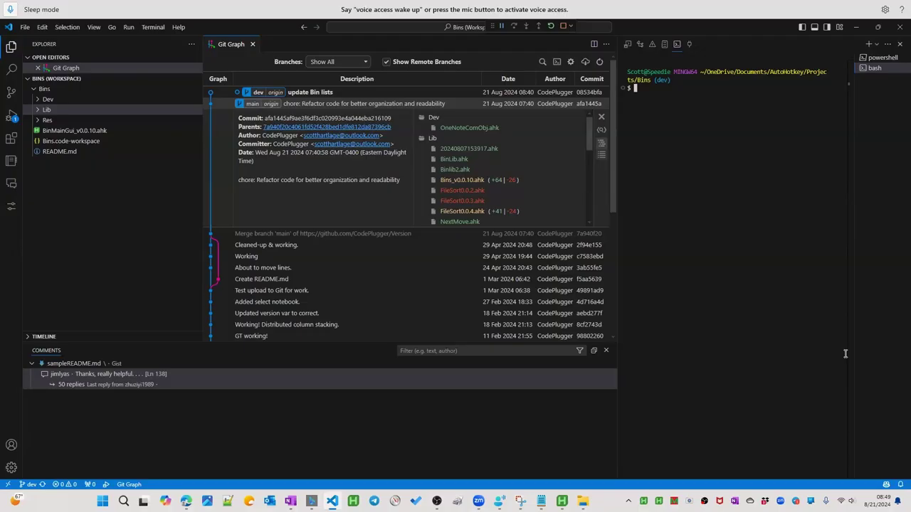
- Review the Copilot chat's summary of Git commands, focusing on the new remote repository URL placeholder in the git remote add origin line
left_click(12, 184)
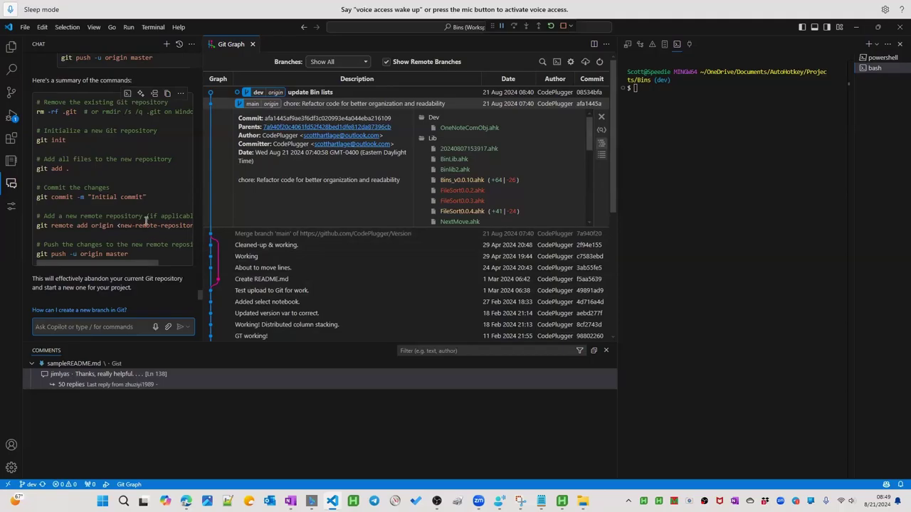
double_click(95, 223)
left_click_drag(94, 224, 39, 235)
triple_click(40, 228)
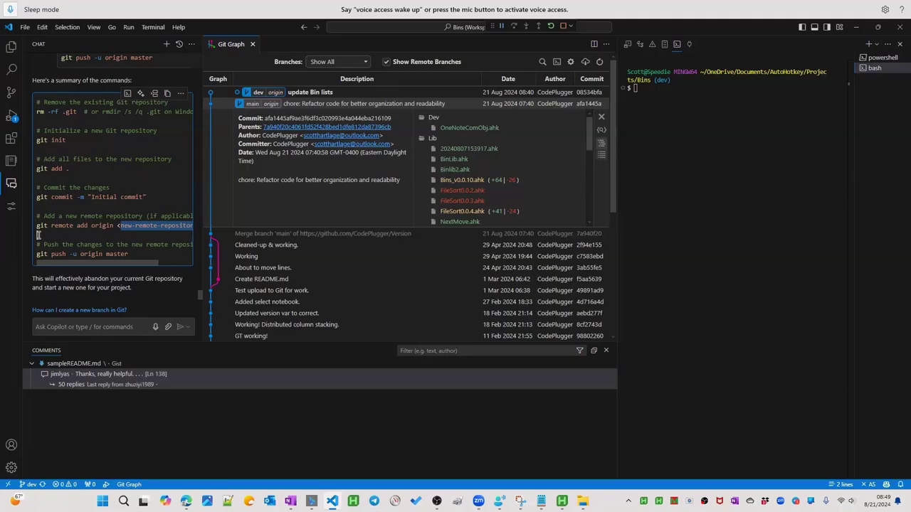
left_click_drag(146, 264, 66, 264)
- List the project's configured remotes by running git remote in the bash terminal
left_click(689, 132)
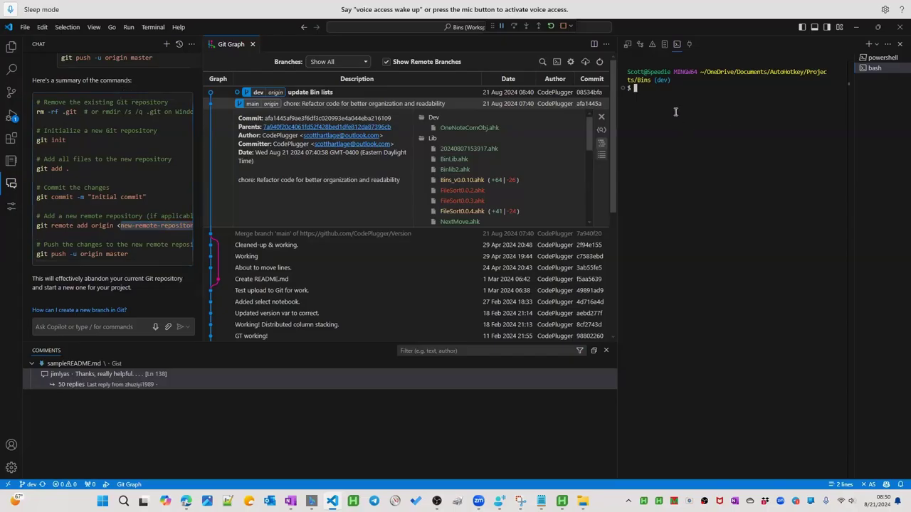
type("git remote")
key("Return")
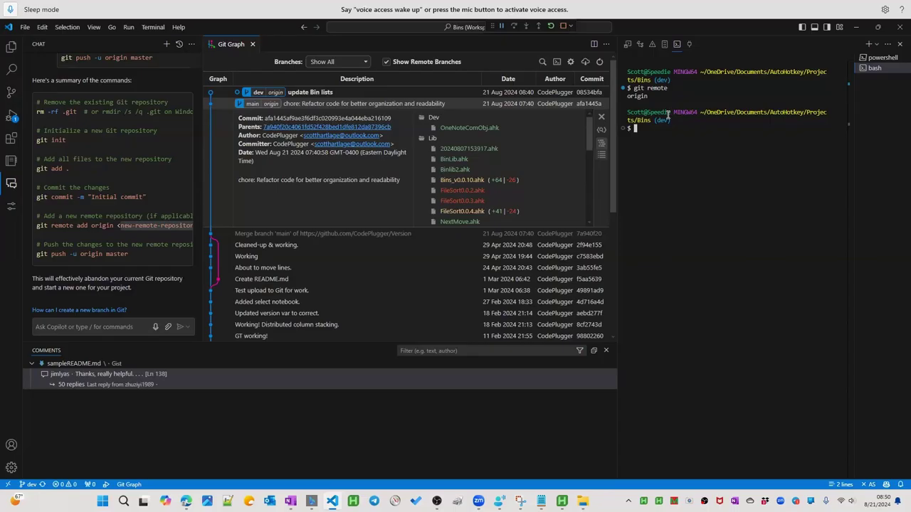
- Switch to GitHub in the Edge browser, go to the home dashboard and start creating a new repository
left_click(871, 209)
left_click(186, 501)
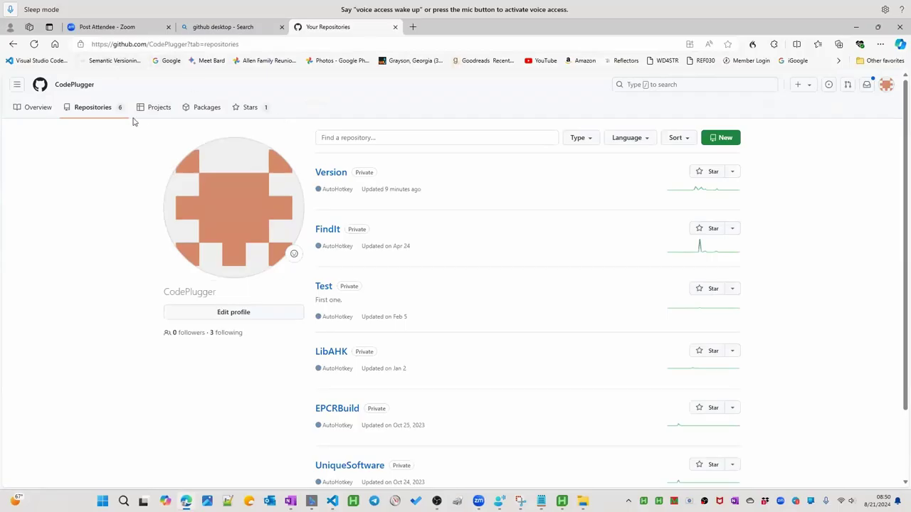
left_click(17, 89)
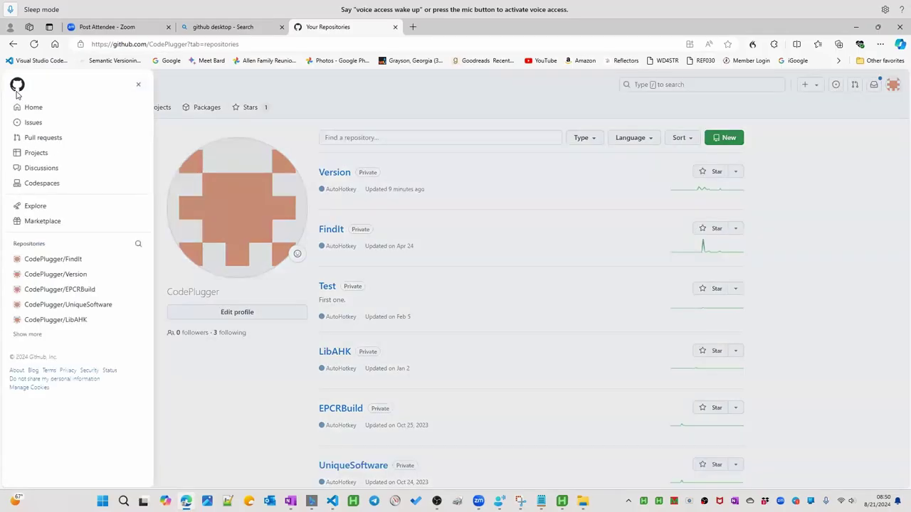
left_click(185, 159)
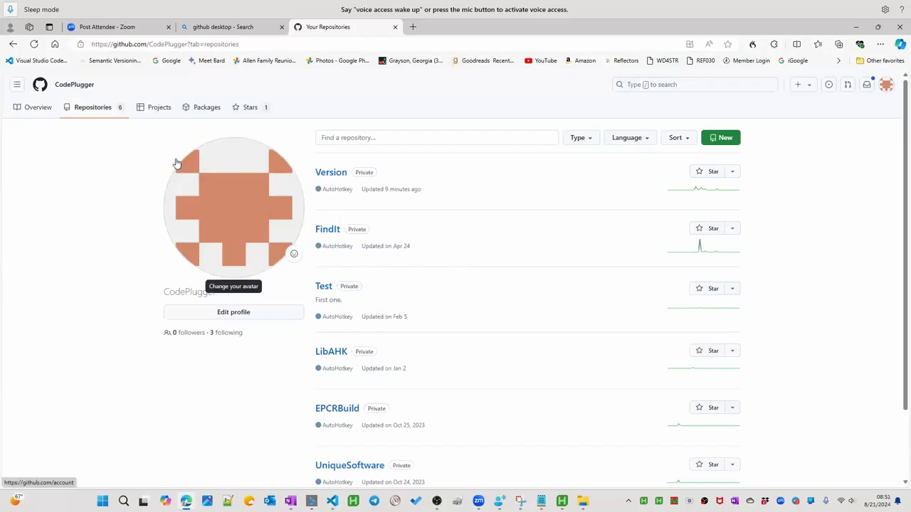
left_click(18, 86)
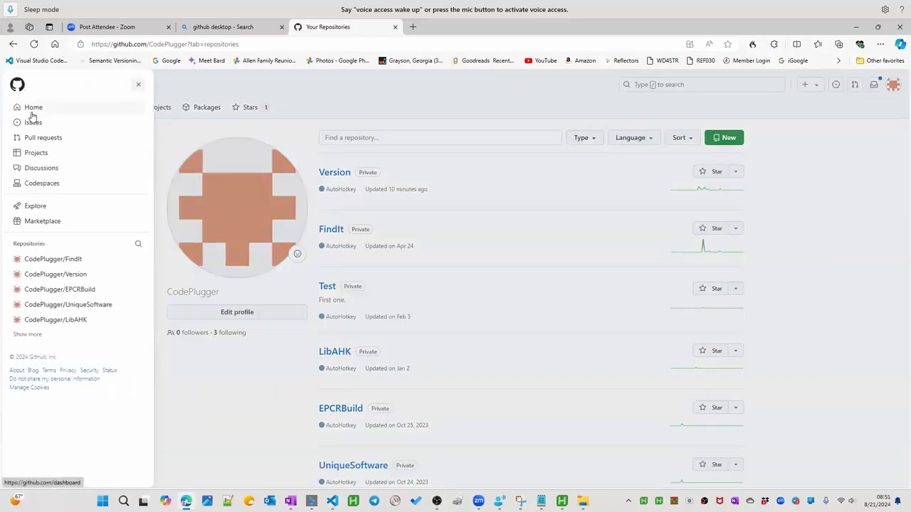
left_click(34, 113)
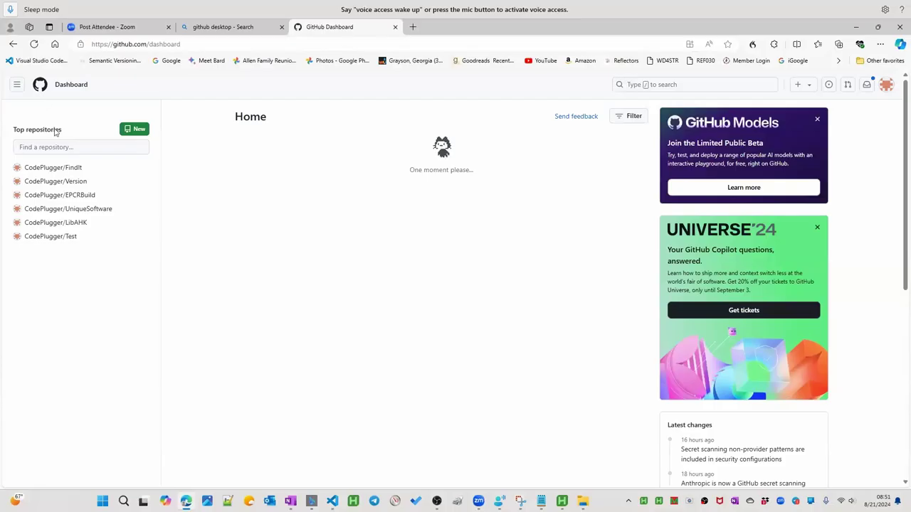
left_click(132, 134)
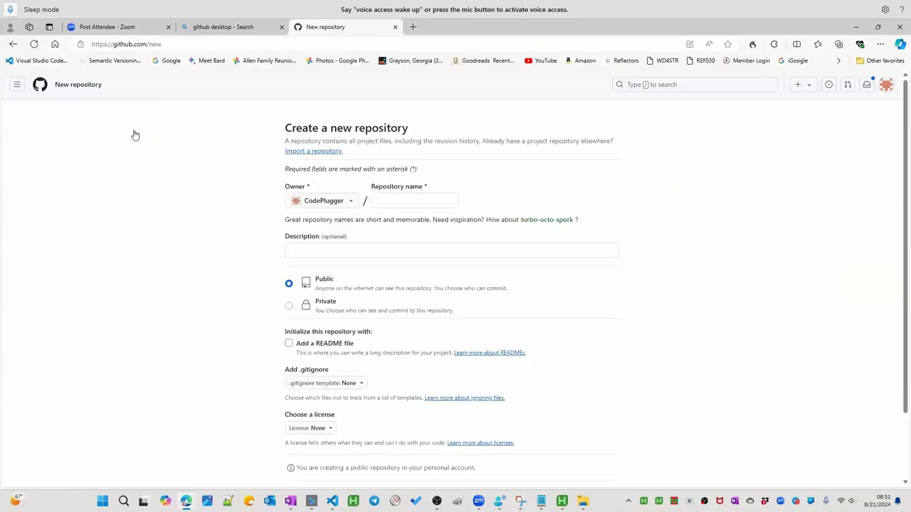
- Name the new repository Bins and describe it as "Warehouse stock report"
left_click(402, 199)
type("Bins")
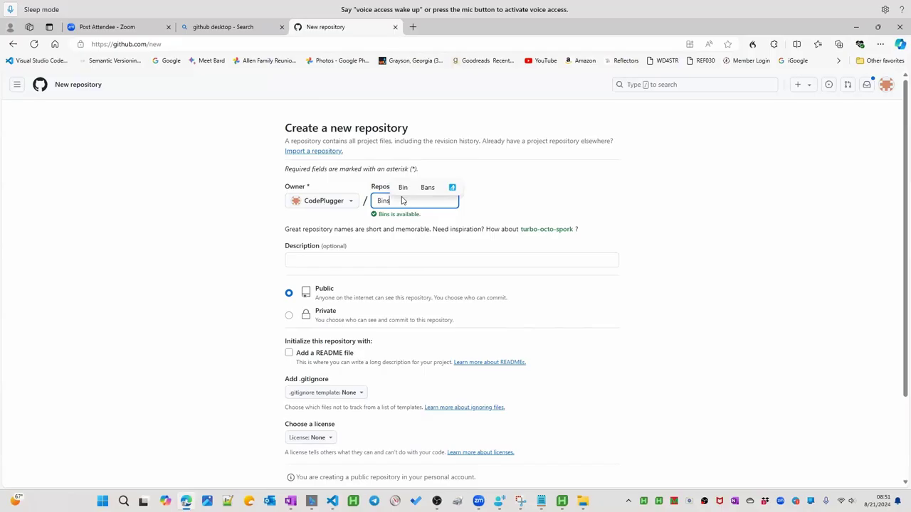
left_click(475, 211)
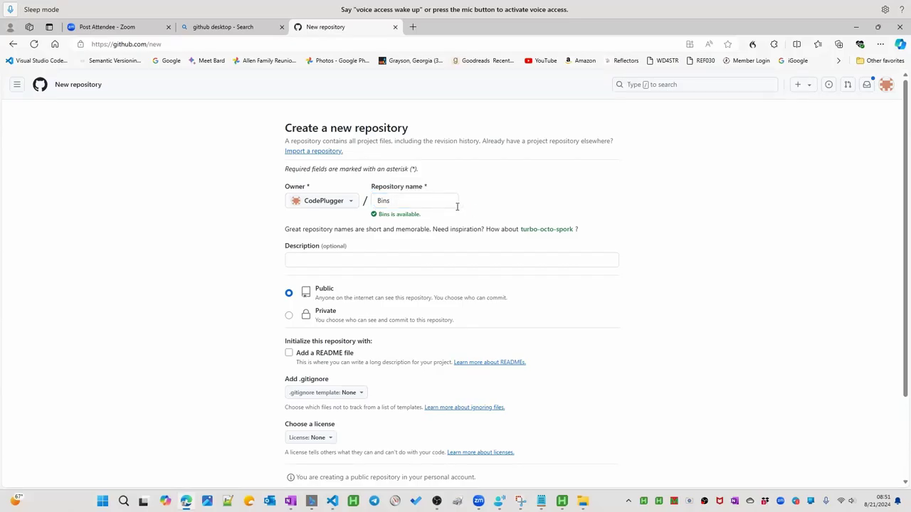
left_click(340, 257)
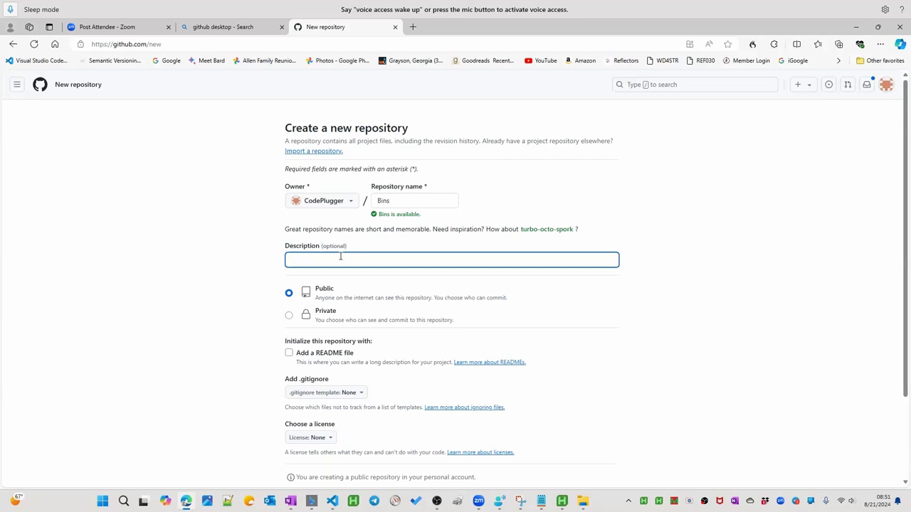
type("Ware")
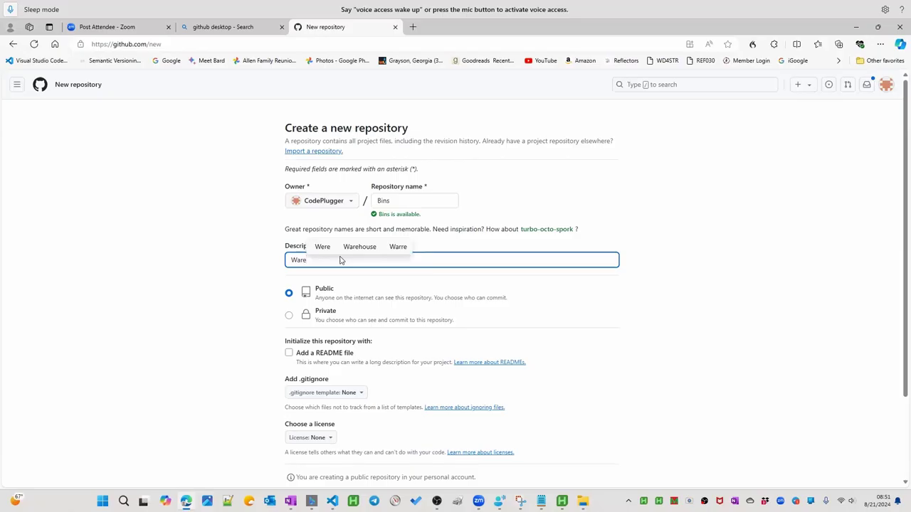
type("house")
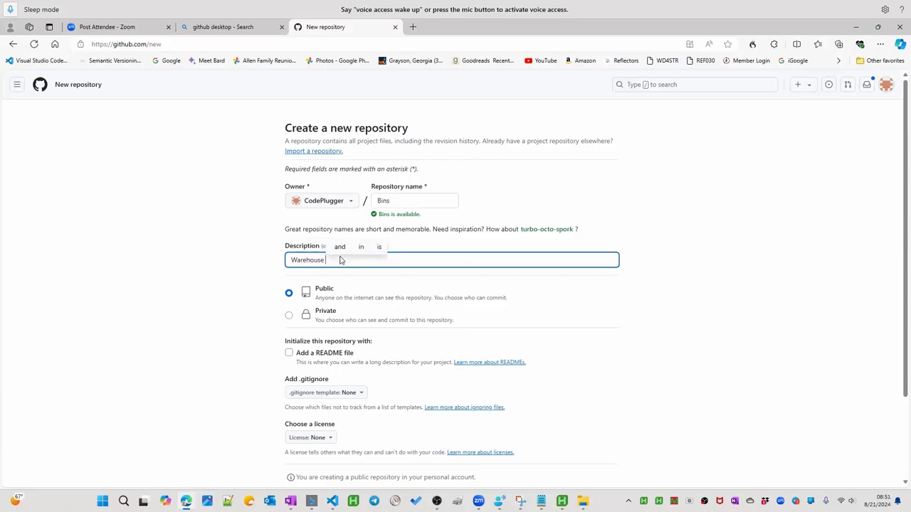
type(" stock")
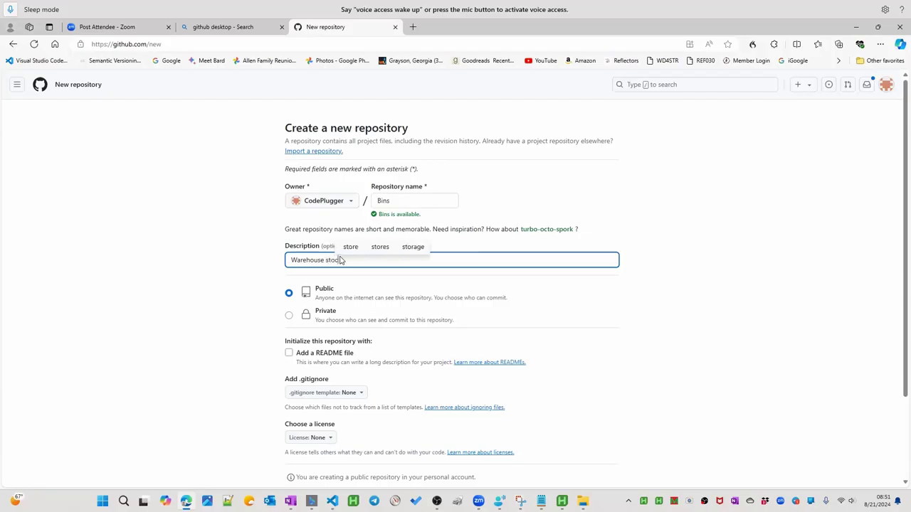
type(" report")
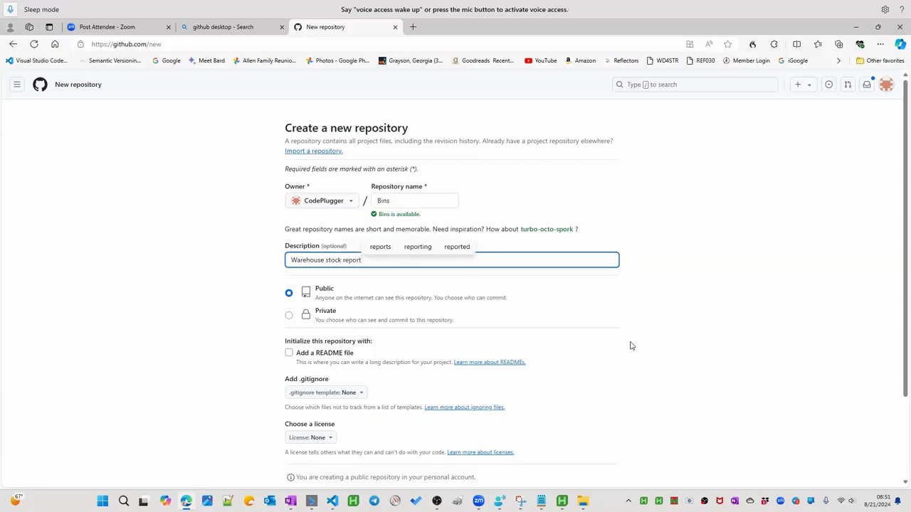
left_click(633, 346)
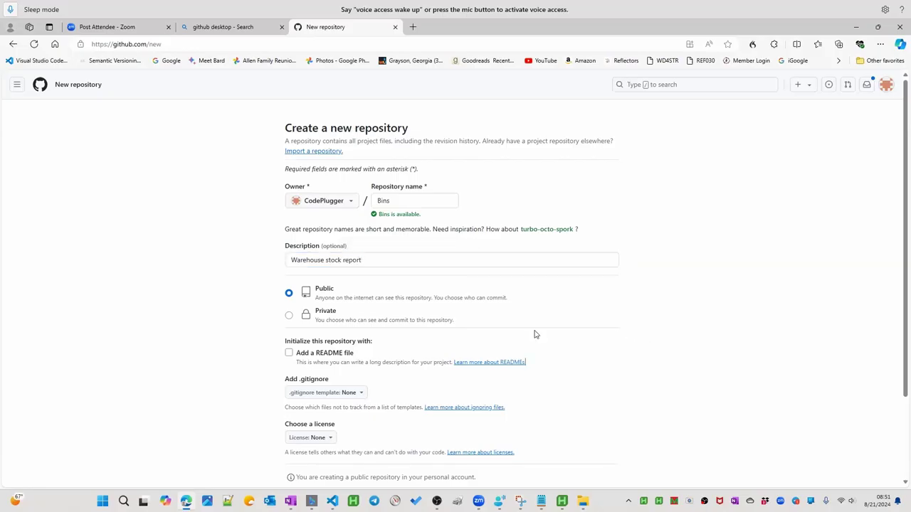
- Make the repository private, leave the .gitignore template and license at None, and create it
left_click(289, 316)
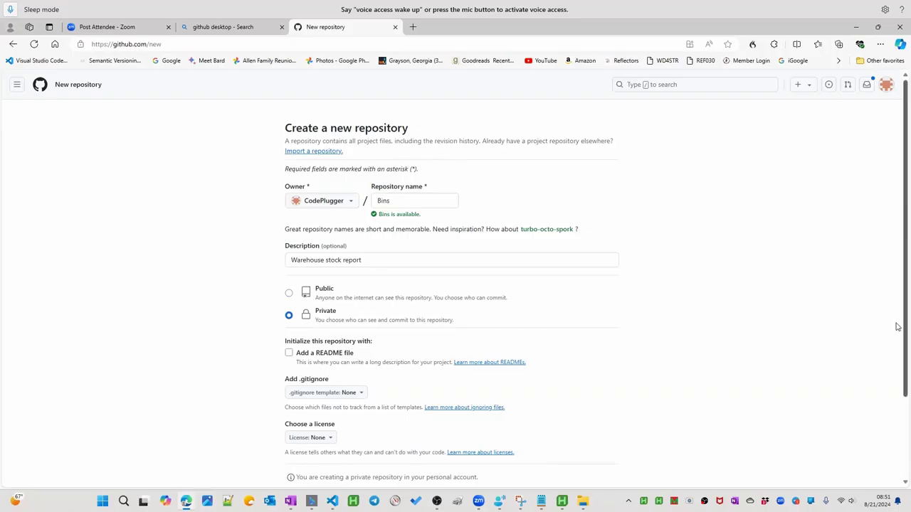
scroll(898, 325, "down", 2)
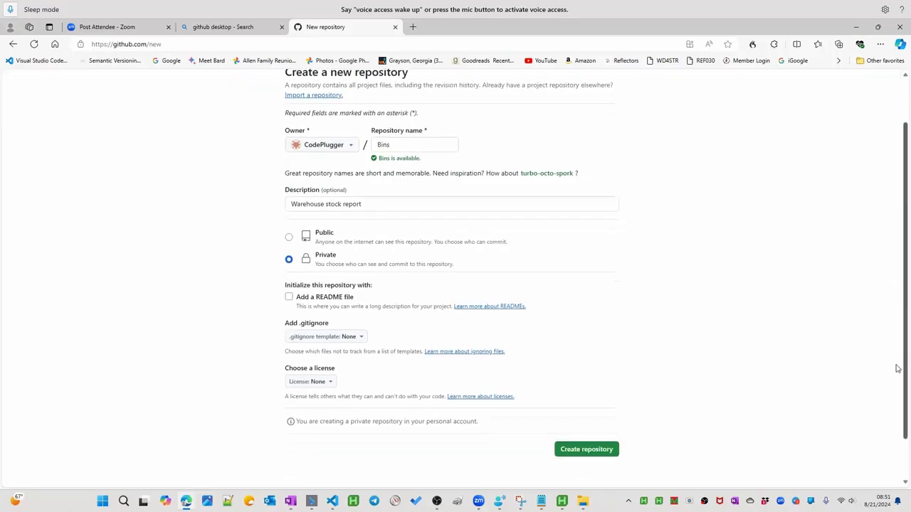
left_click(317, 370)
left_click(710, 362)
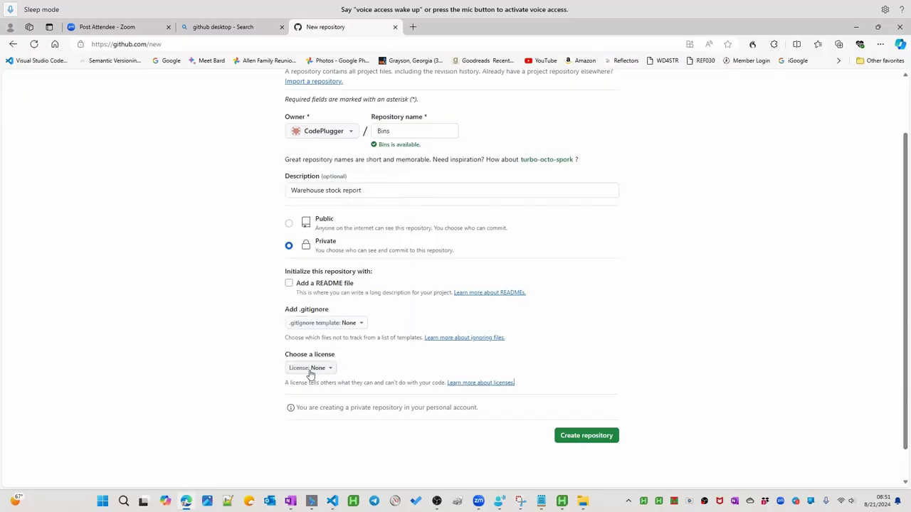
left_click(345, 324)
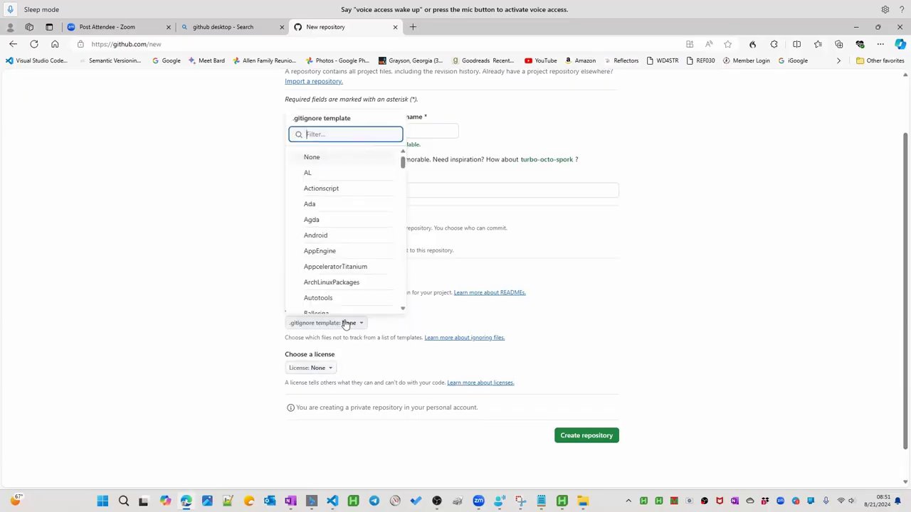
left_click(732, 323)
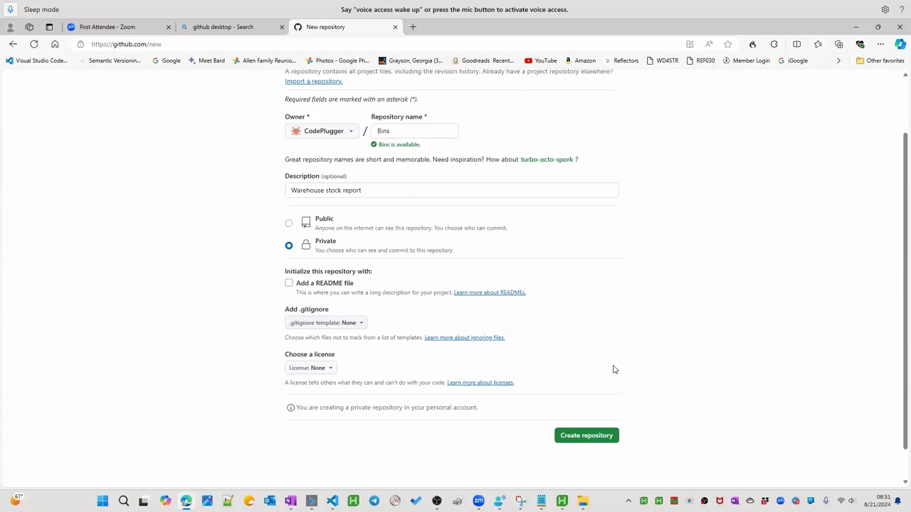
left_click(575, 437)
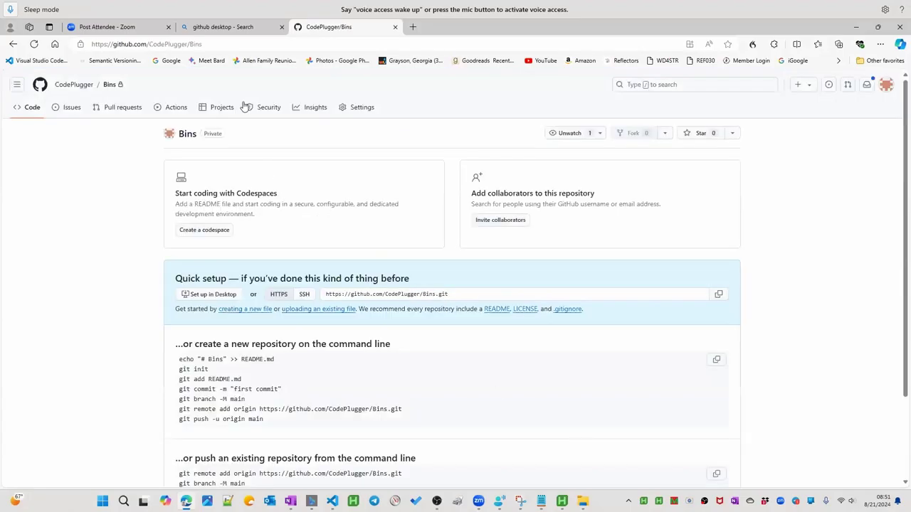
- Copy the new Bins repository's web address and switch back to Visual Studio Code
left_click(232, 45)
key("ctrl+c")
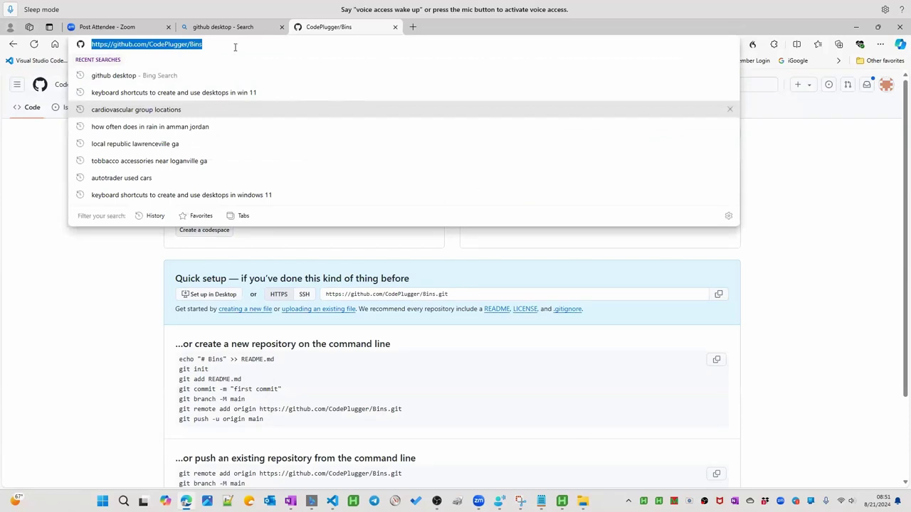
mouse_move(332, 500)
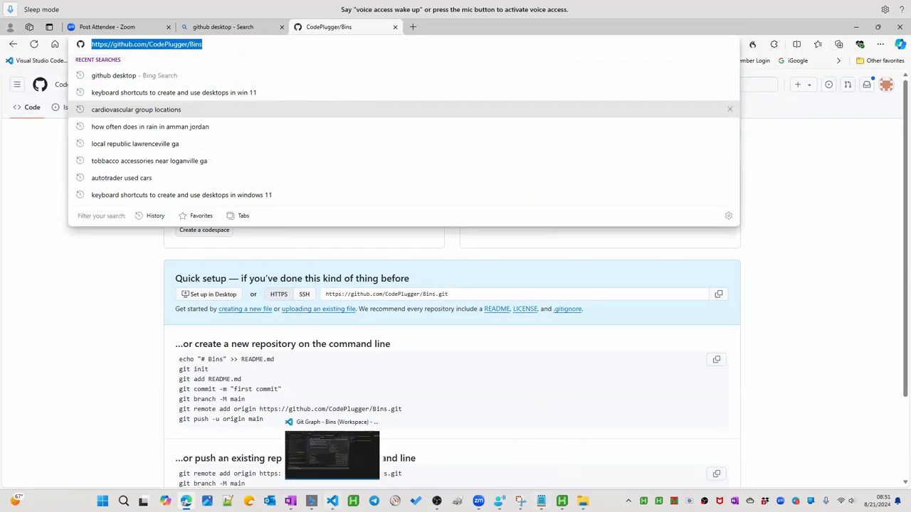
left_click(334, 447)
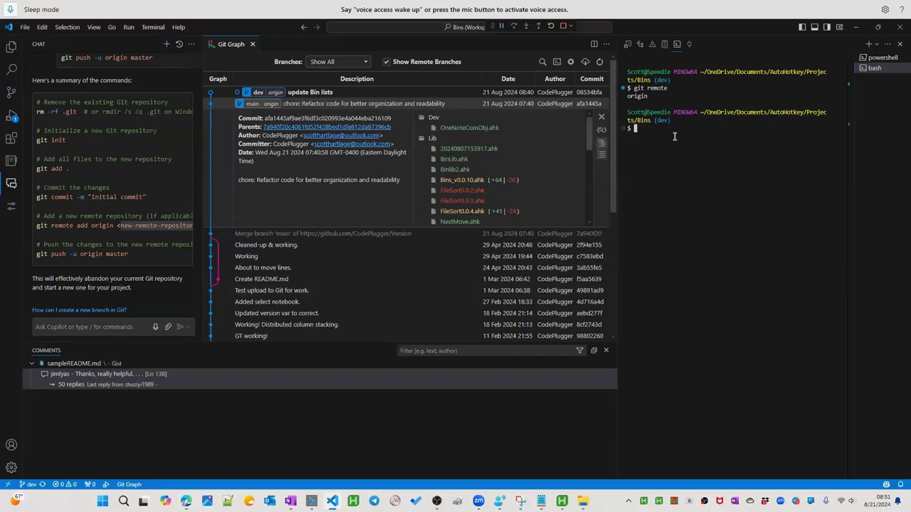
- Try to add the copied Bins repository address as a remote by running git remote add origin in the bash terminal
type("git remotee")
key("BackSpace")
key("BackSpace")
key("BackSpace")
key("BackSpace")
key("BackSpace")
key("BackSpace")
type("rem")
key("BackSpace")
key("BackSpace")
key("BackSpace")
type("emote add")
type("origin")
key("ctrl+v")
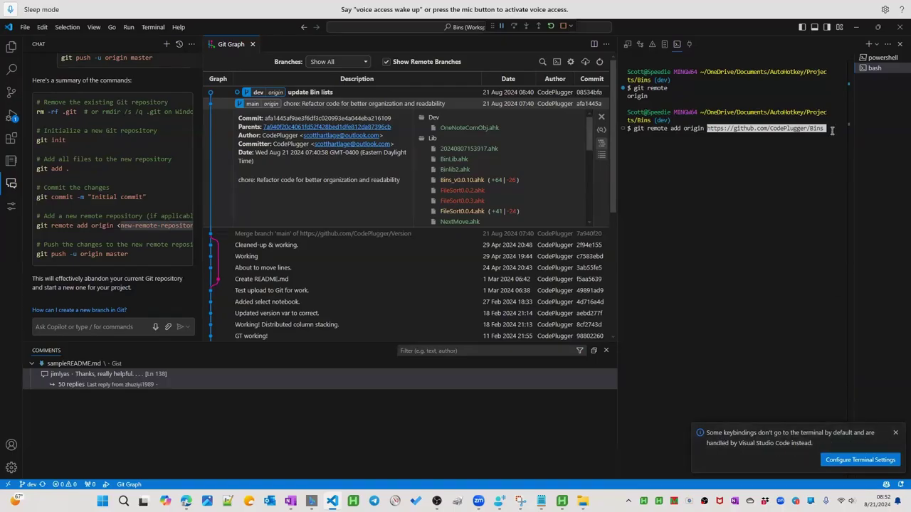
key("Return")
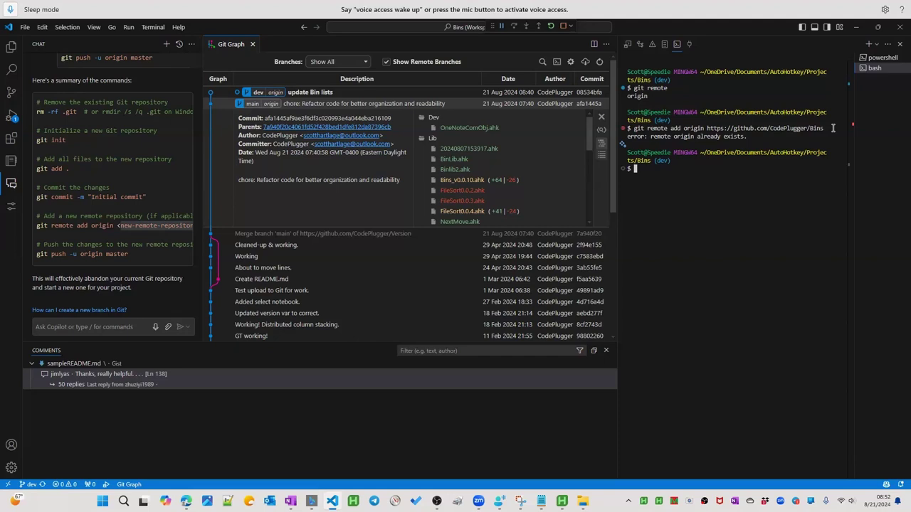
- List the remote URLs with git remote -v and compose a git remote set-url "origin" command with the copied Bins repository address
type("git remote -v")
key("Return")
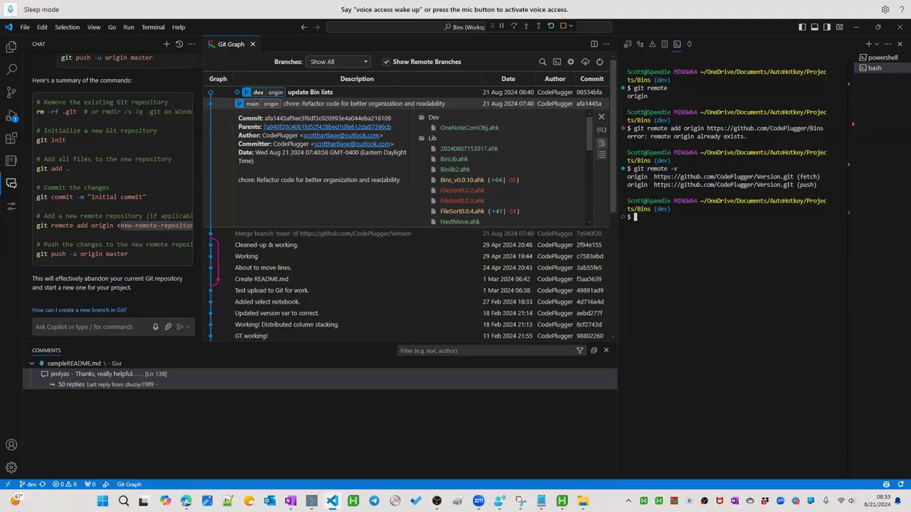
type("git remote set-url")
type("\"origin\"")
key("ctrl+v")
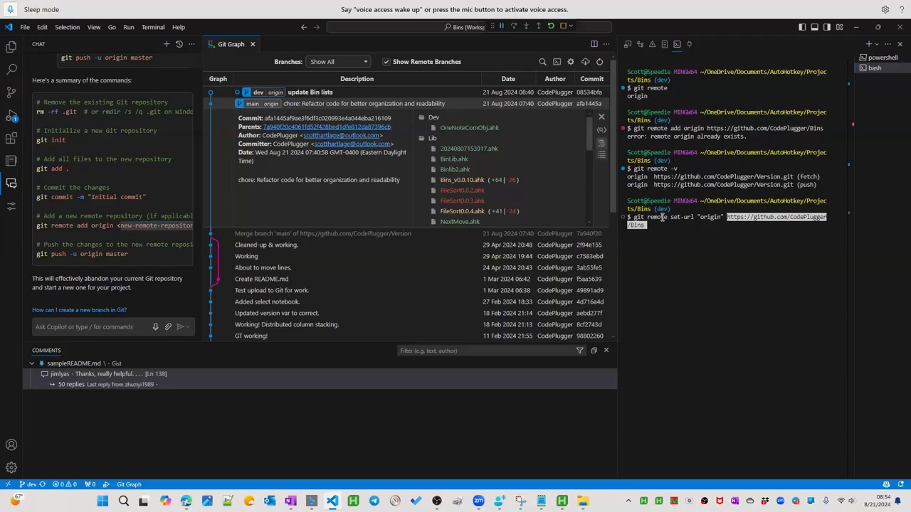
key("Left")
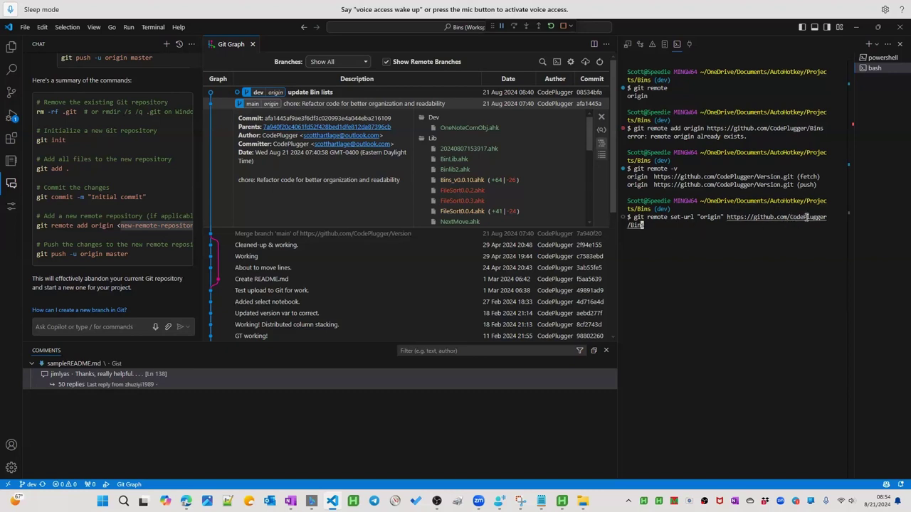
left_click_drag(726, 217, 822, 215)
key("ctrl+c")
key("Left")
key("Left")
key("Left")
key("Left")
key("Left")
key("Left")
key("Left")
key("Left")
key("Left")
key("Left")
key("Left")
key("Left")
key("Left")
key("Left")
key("Left")
key("Left")
key("BackSpace")
key("BackSpace")
key("BackSpace")
key("BackSpace")
key("BackSpace")
key("BackSpace")
key("BackSpace")
key("BackSpace")
key("BackSpace")
key("BackSpace")
key("BackSpace")
key("BackSpace")
key("BackSpace")
key("BackSpace")
key("BackSpace")
key("BackSpace")
key("BackSpace")
key("BackSpace")
key("Delete")
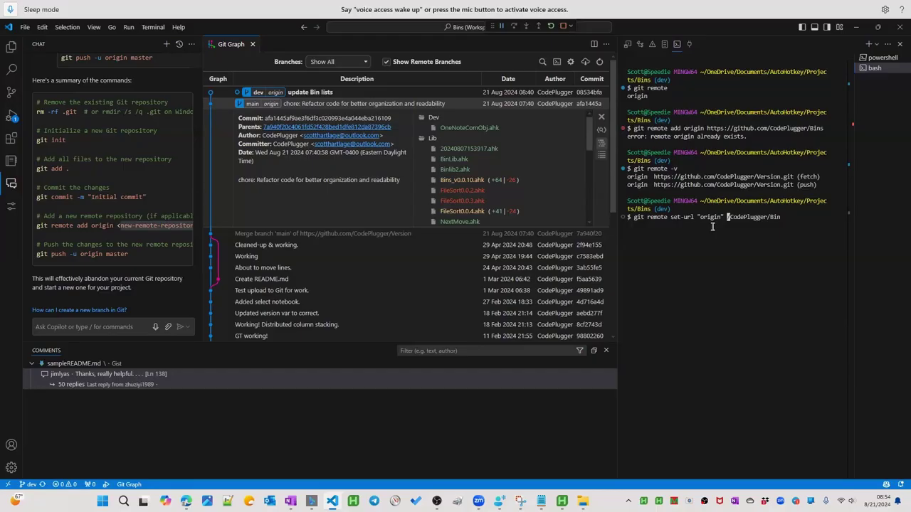
type("giot")
key("Left")
key("BackSpace")
key("Right")
type("@github.com")
key("Return")
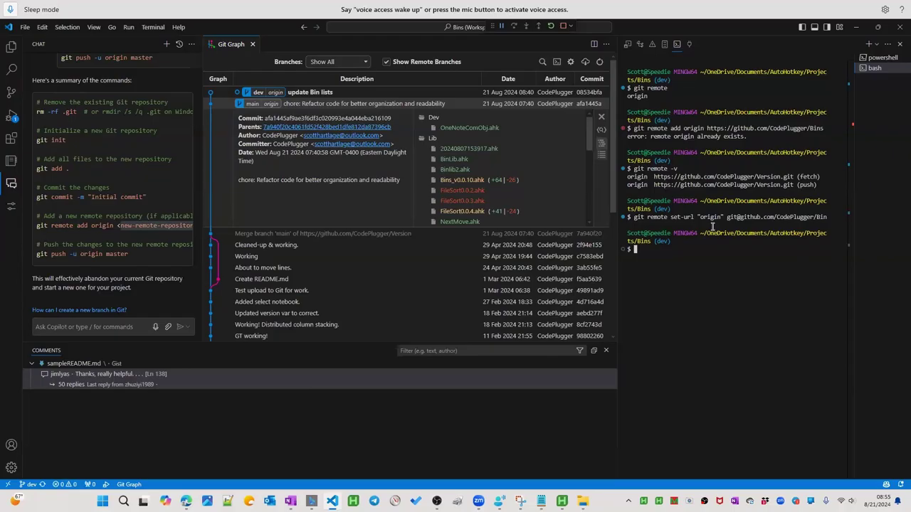
- Try to sync the Bins repository's dev branch with origin/dev from source control
left_click(11, 94)
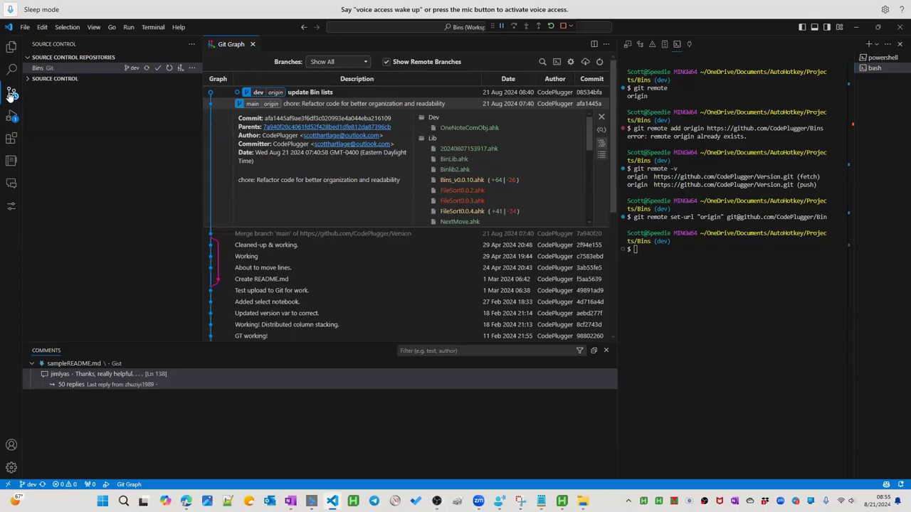
left_click(169, 68)
left_click(144, 69)
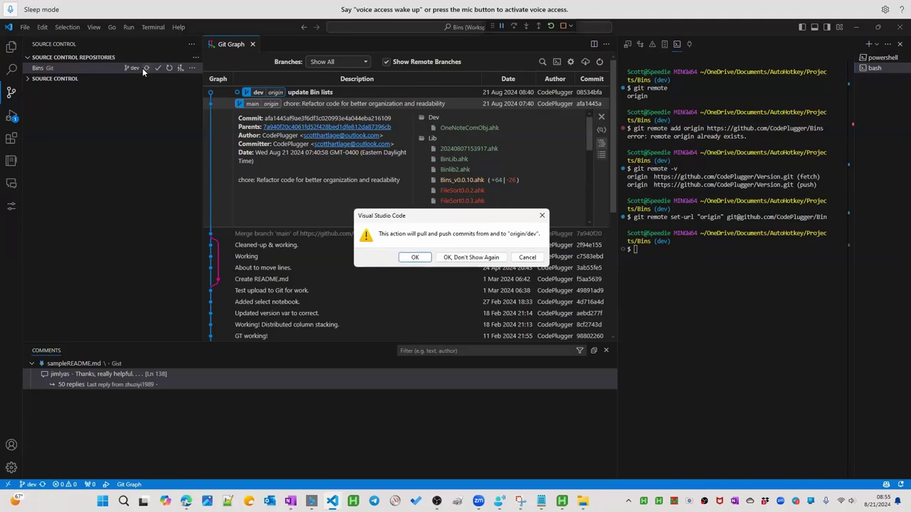
left_click(415, 258)
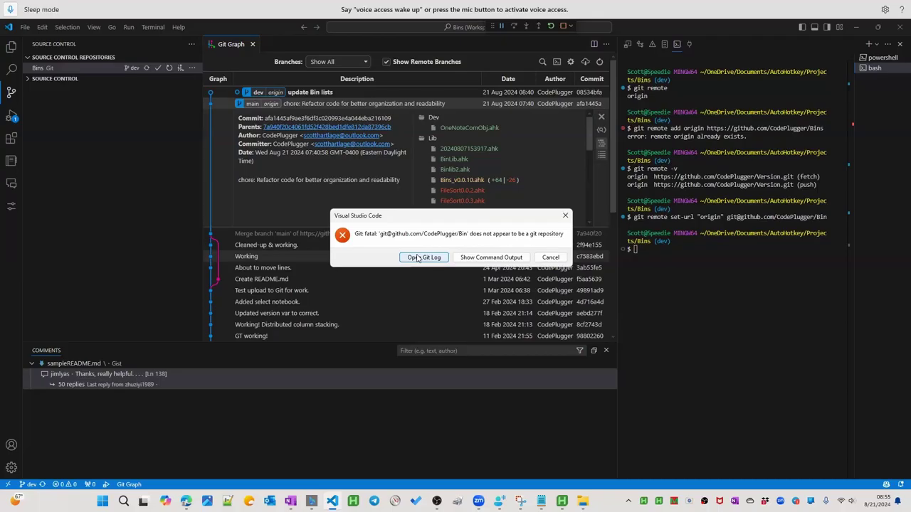
left_click(540, 258)
left_click(647, 263)
key("Up")
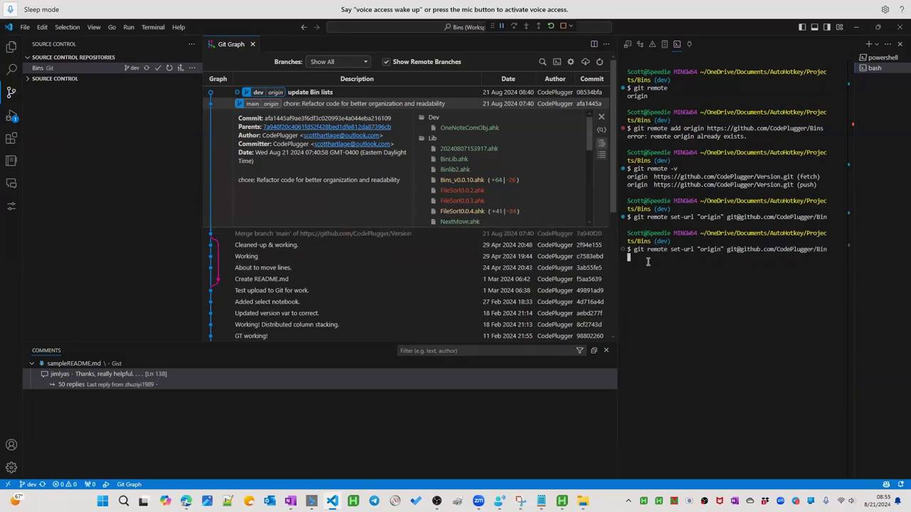
key("Up")
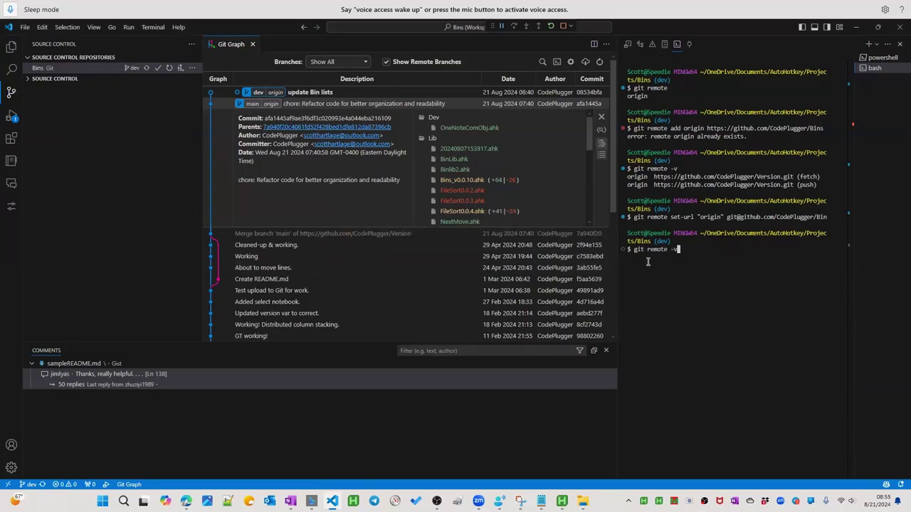
key("Down")
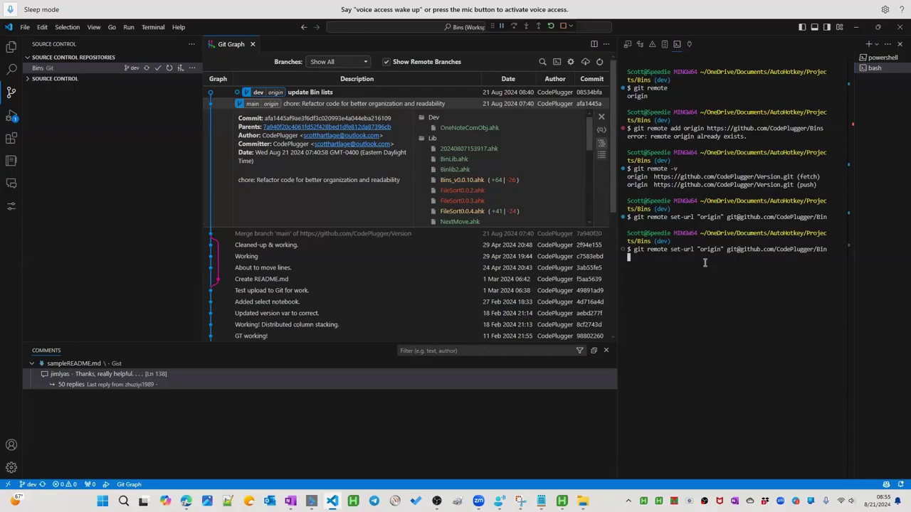
key("BackSpace")
key("BackSpace")
key("BackSpace")
key("BackSpace")
key("BackSpace")
key("BackSpace")
key("BackSpace")
key("BackSpace")
key("BackSpace")
key("BackSpace")
key("BackSpace")
key("BackSpace")
key("BackSpace")
key("BackSpace")
key("BackSpace")
key("BackSpace")
key("BackSpace")
key("BackSpace")
key("BackSpace")
key("BackSpace")
key("BackSpace")
key("BackSpace")
key("BackSpace")
type("\"origin\"")
key("ctrl+v")
key("Return")
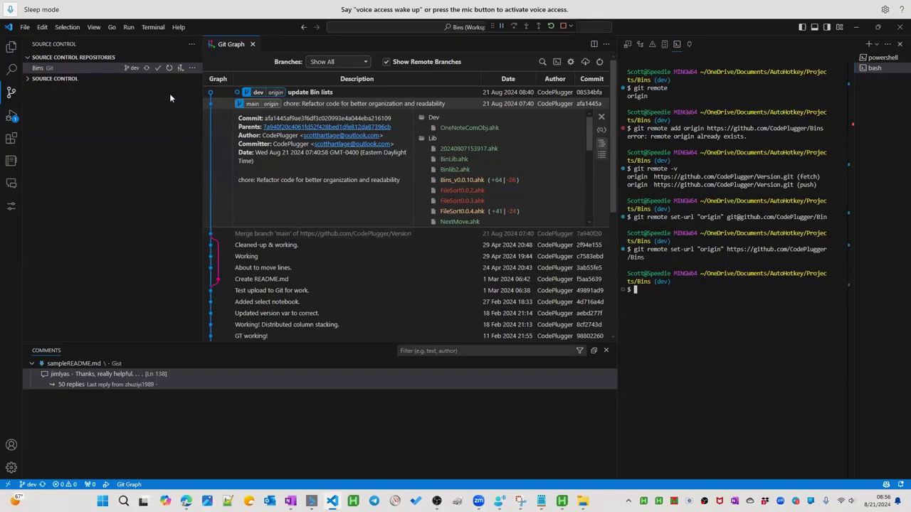
- Try again to sync the dev branch with origin/dev and open the Git command output
left_click(144, 68)
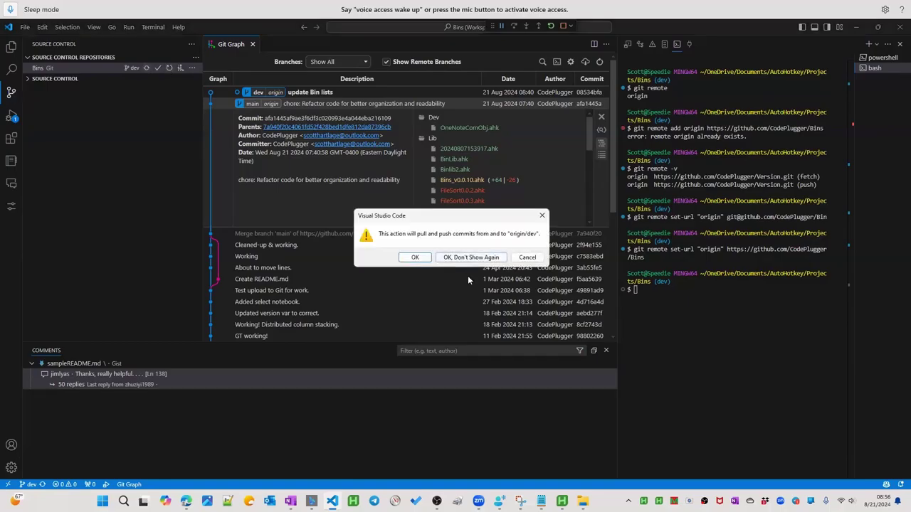
left_click(411, 258)
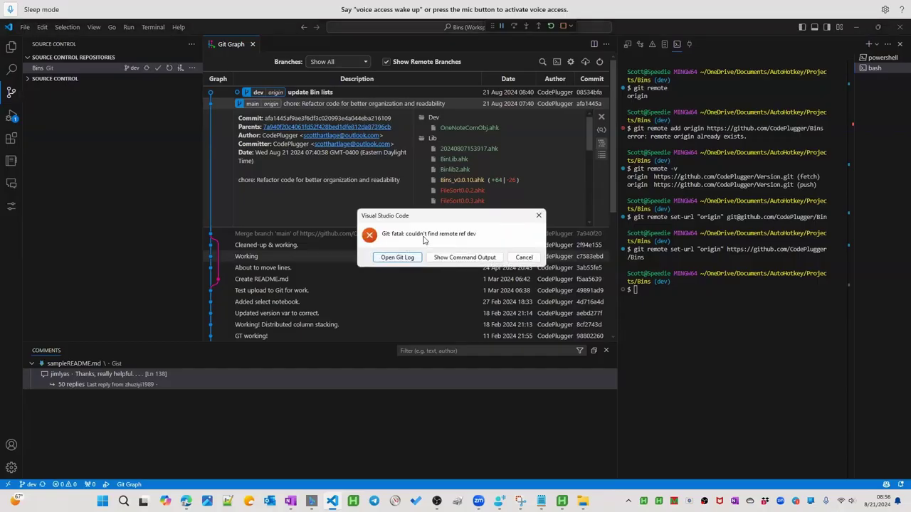
left_click(462, 259)
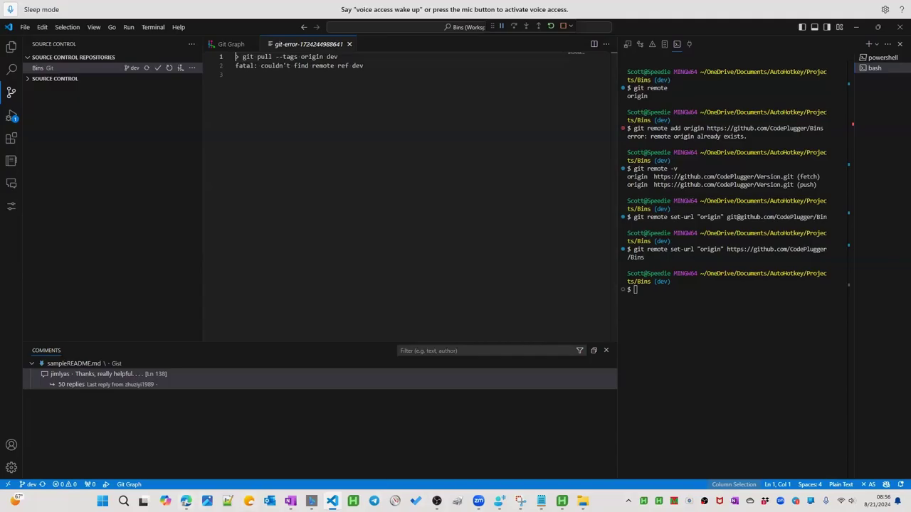
- Switch to the browser and examine the setup instructions and codespace option for the Bins repository on GitHub
left_click(186, 501)
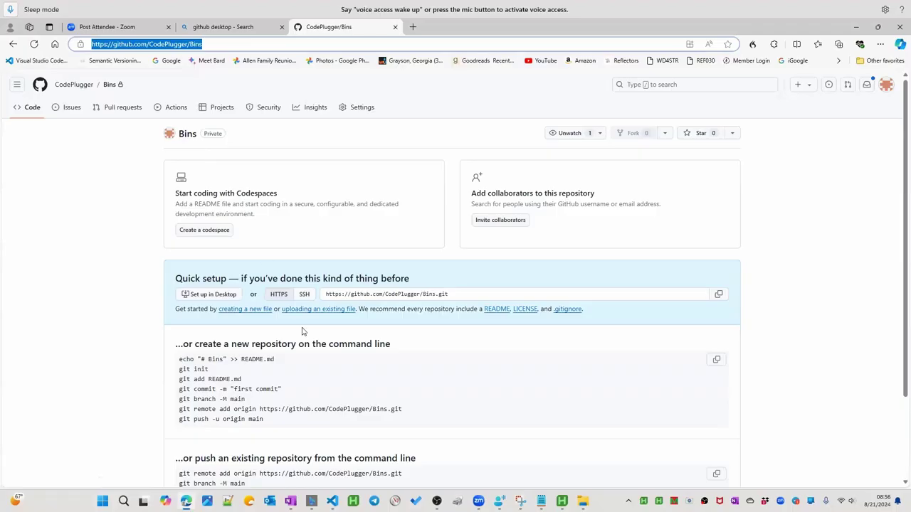
left_click_drag(899, 253, 897, 242)
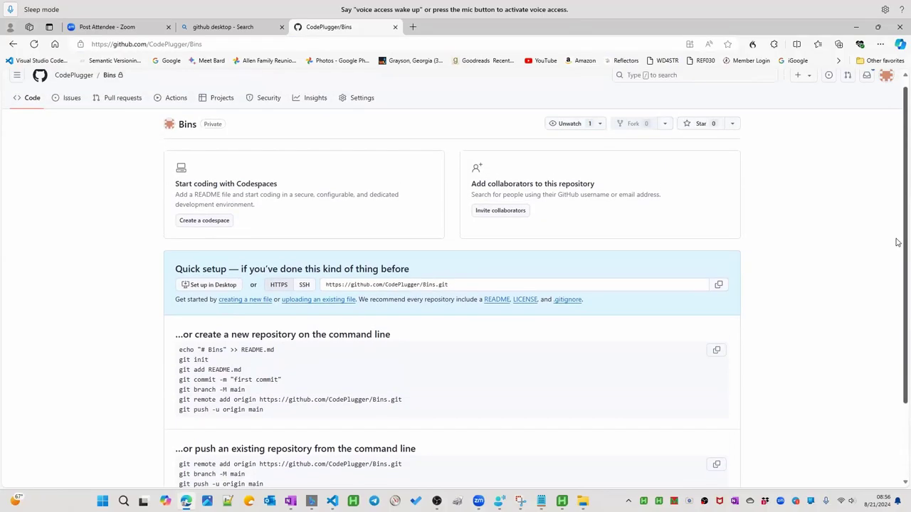
scroll(897, 228, "up", 1)
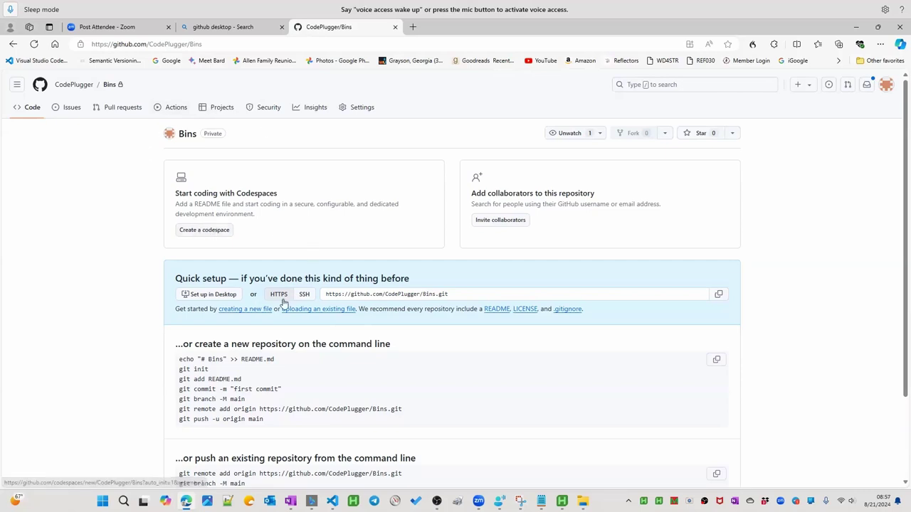
scroll(895, 260, "down", 2)
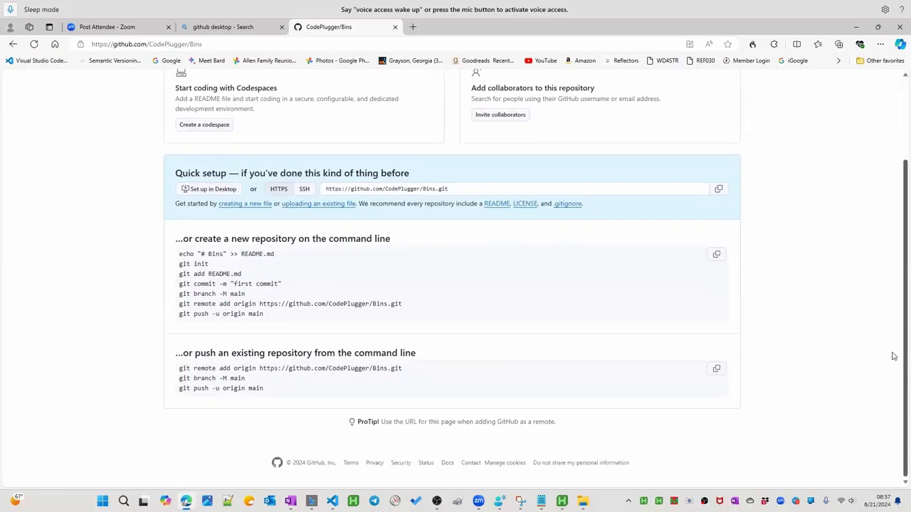
scroll(896, 284, "up", 2)
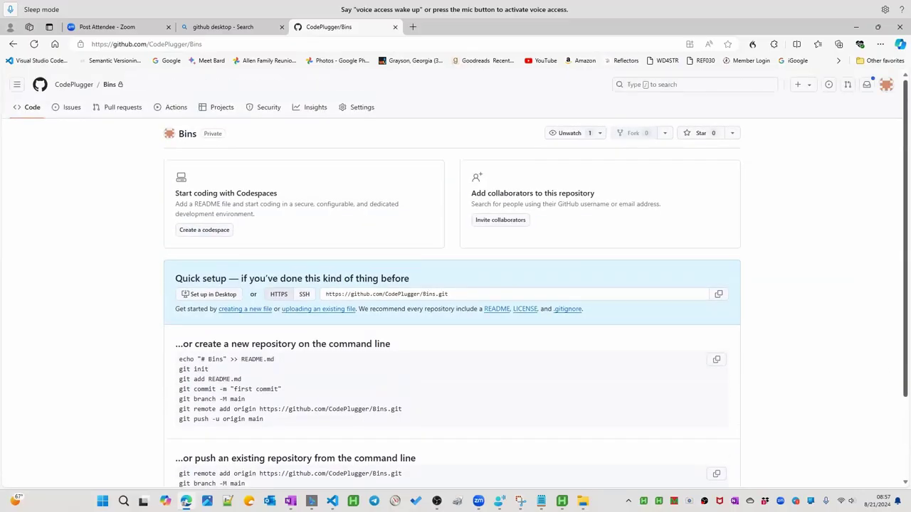
left_click(206, 233)
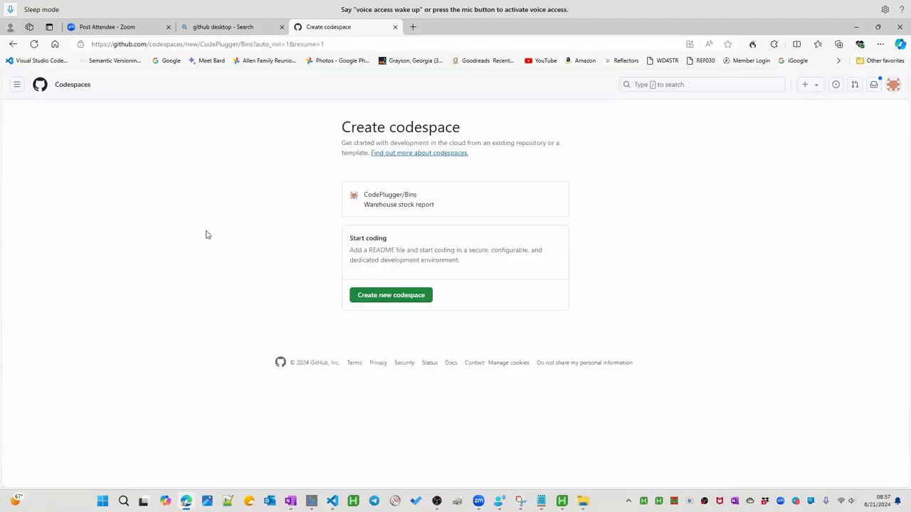
left_click(409, 196)
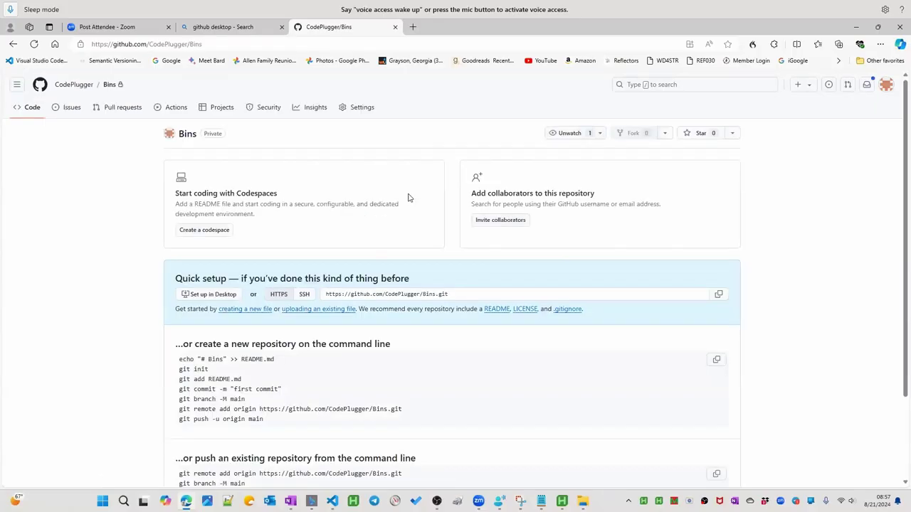
- Create the file test.txt containing "test" on the main branch and commit it with the message "Create test.txt"
left_click(246, 309)
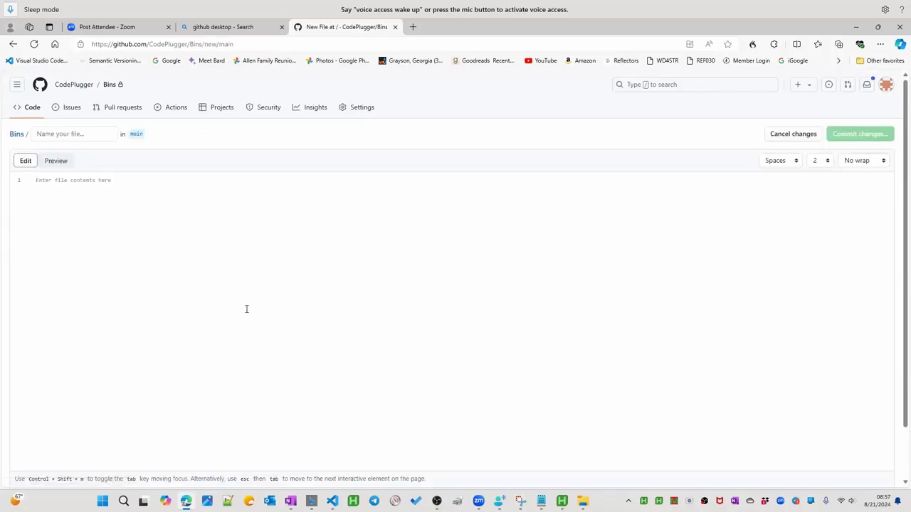
left_click(64, 136)
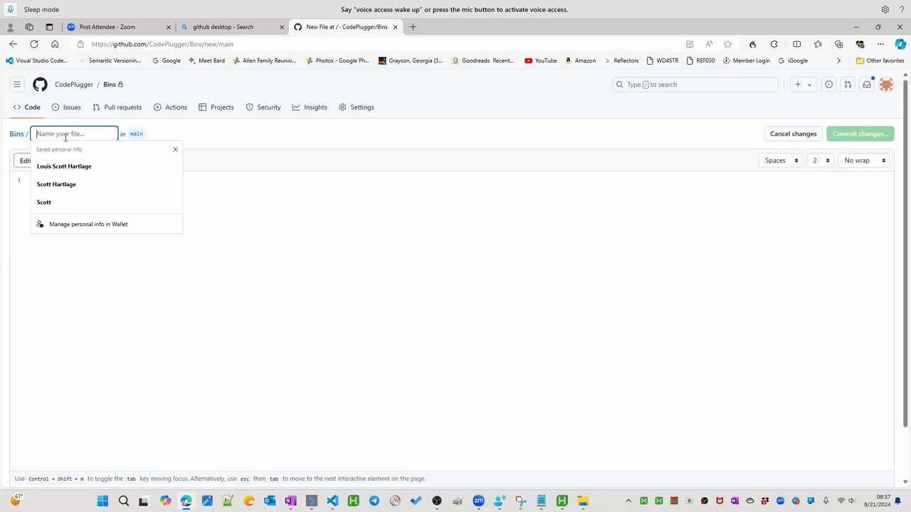
type("test")
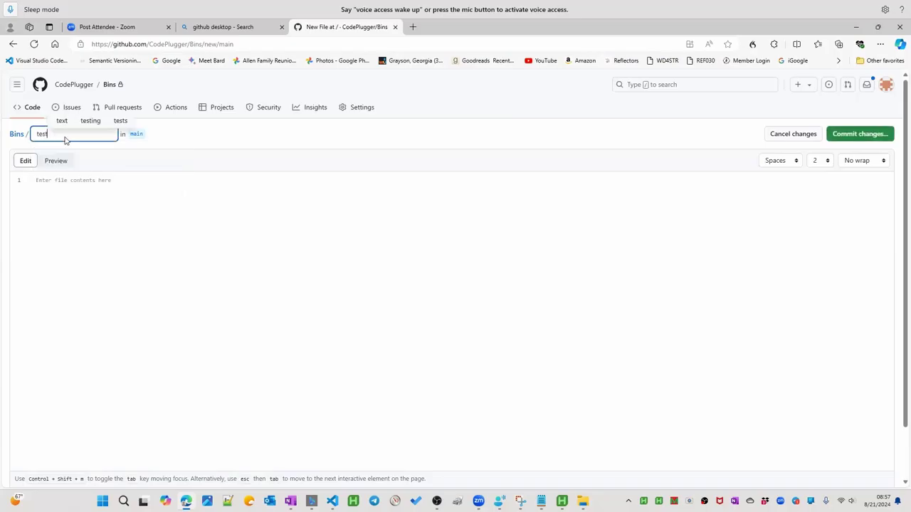
type(".txt")
left_click(66, 193)
type("test")
left_click(856, 137)
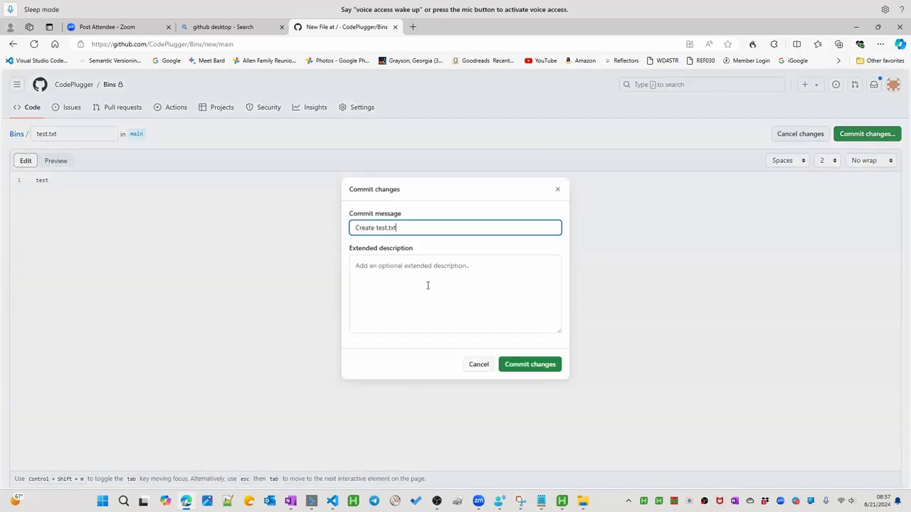
left_click(530, 364)
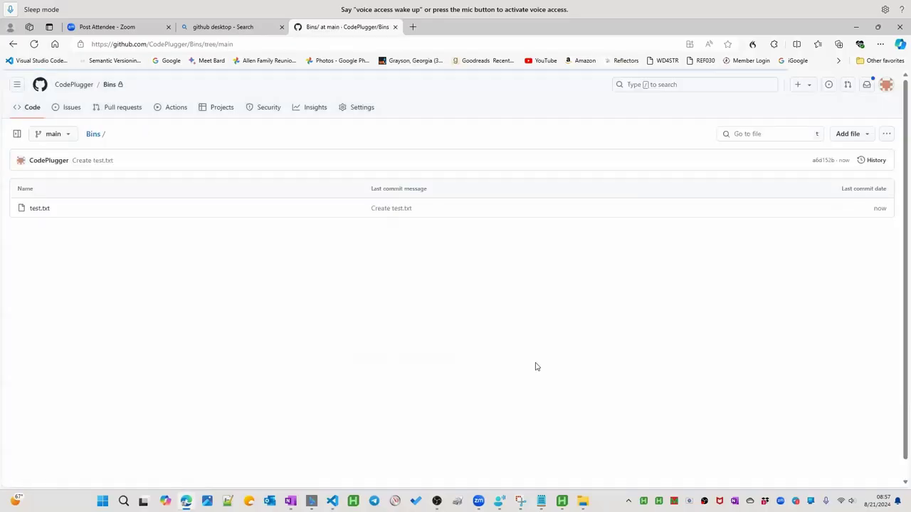
left_click(58, 139)
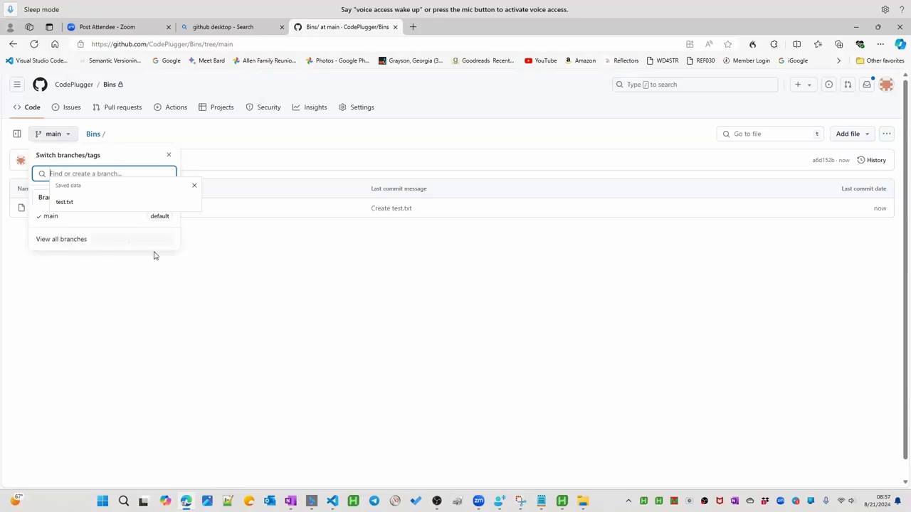
left_click(153, 254)
left_click(57, 135)
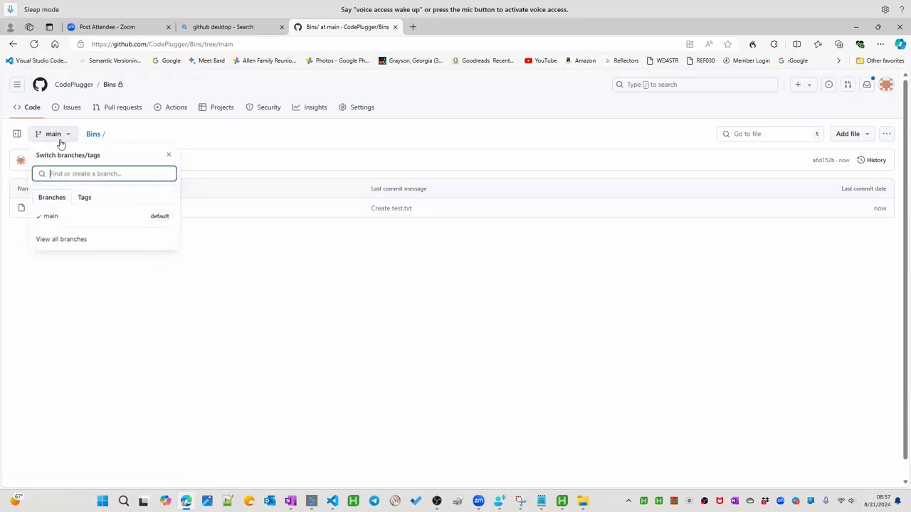
type("Devb")
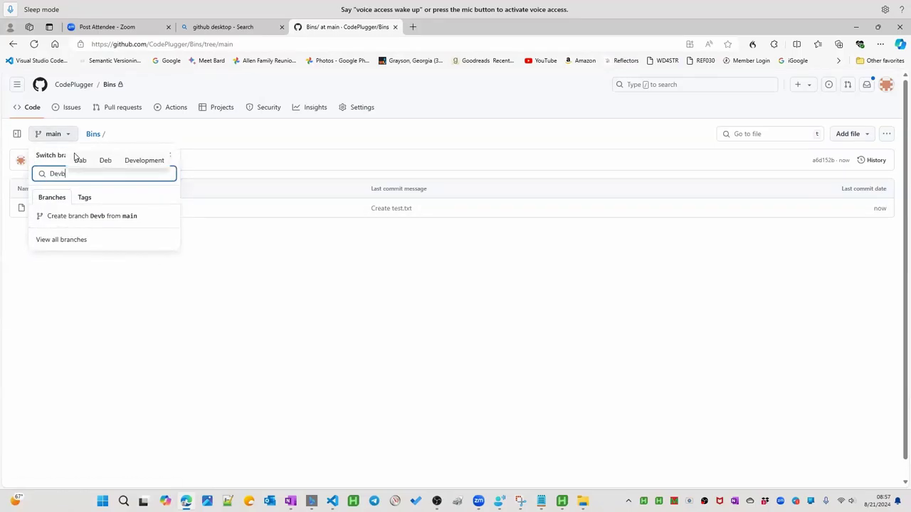
key("BackSpace")
key("BackSpace")
key("BackSpace")
key("BackSpace")
type("d")
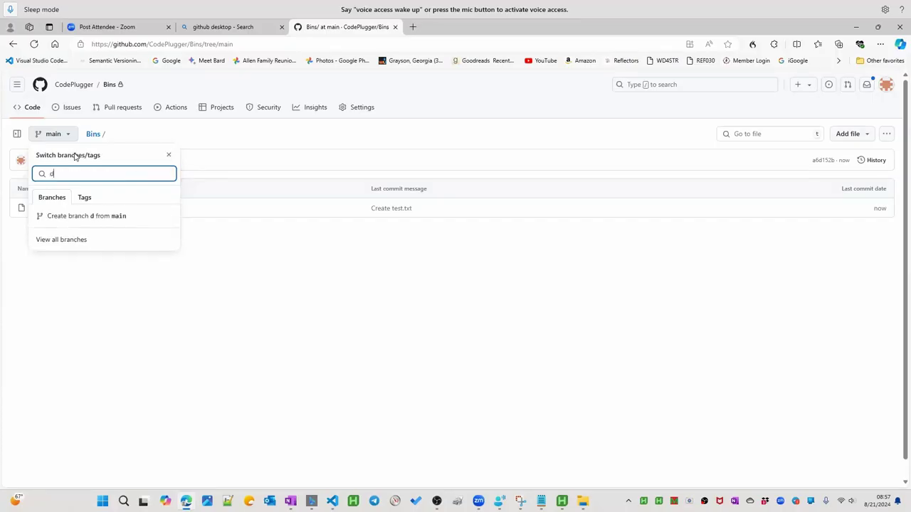
type("ev")
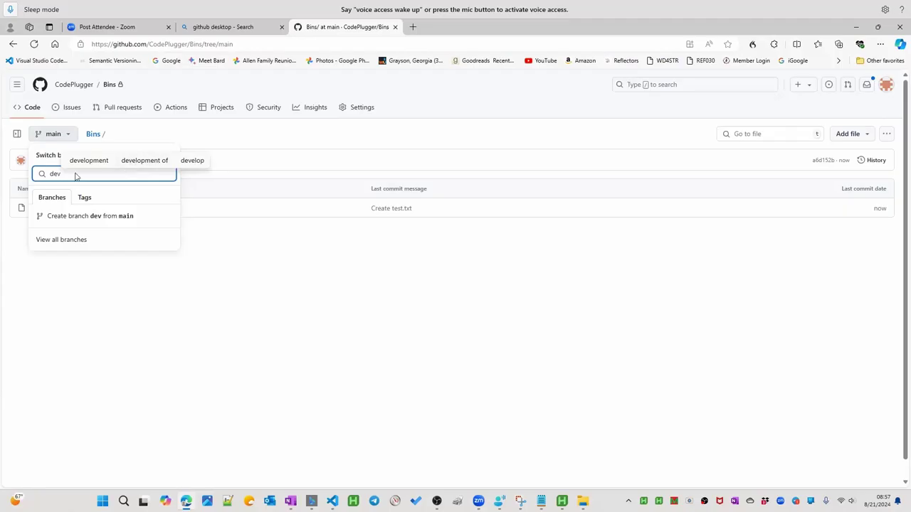
left_click(116, 253)
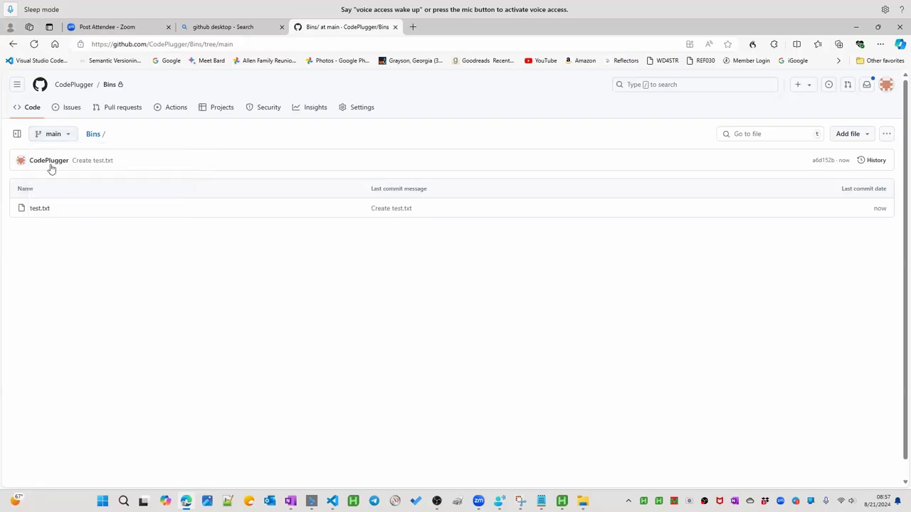
mouse_move(64, 158)
left_click(47, 140)
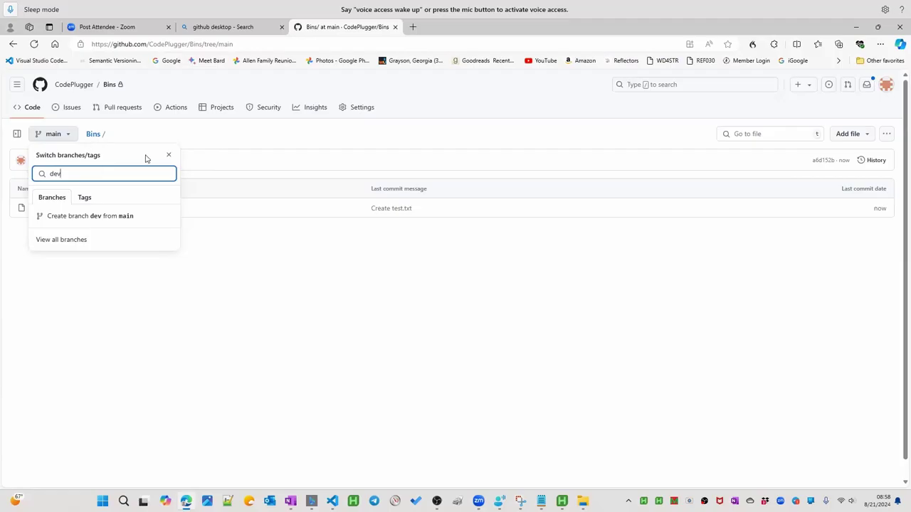
left_click(168, 155)
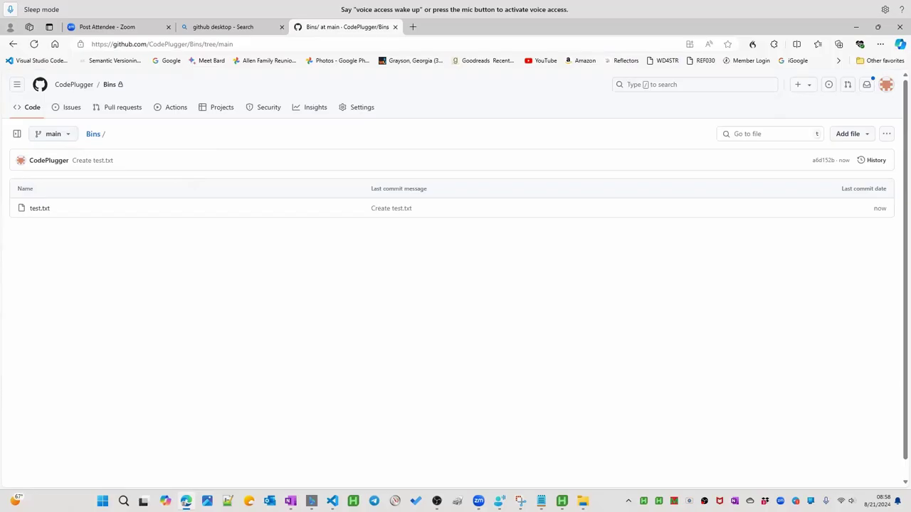
left_click(884, 134)
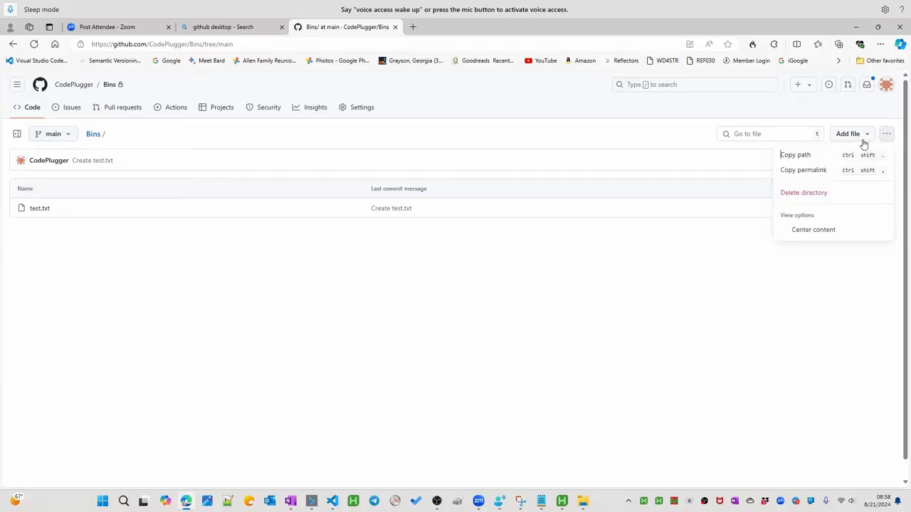
left_click(260, 243)
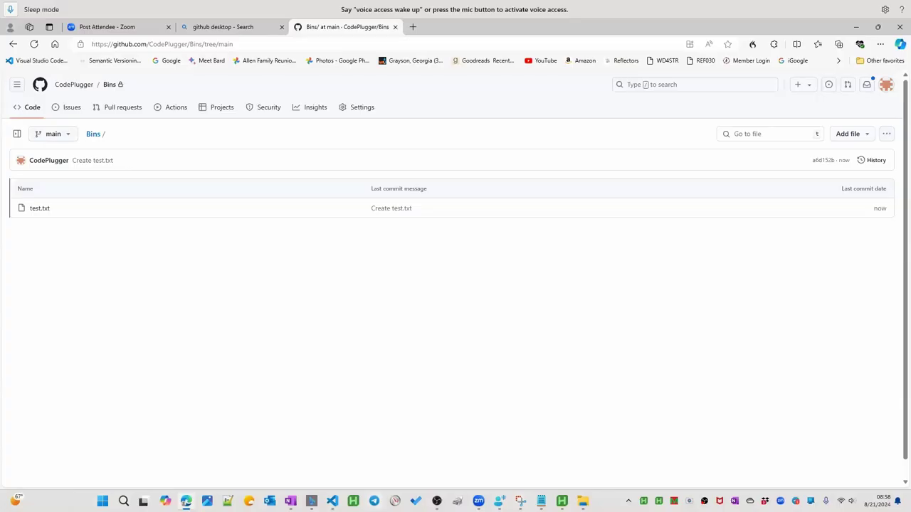
key("alt+Tab")
key("alt+Tab")
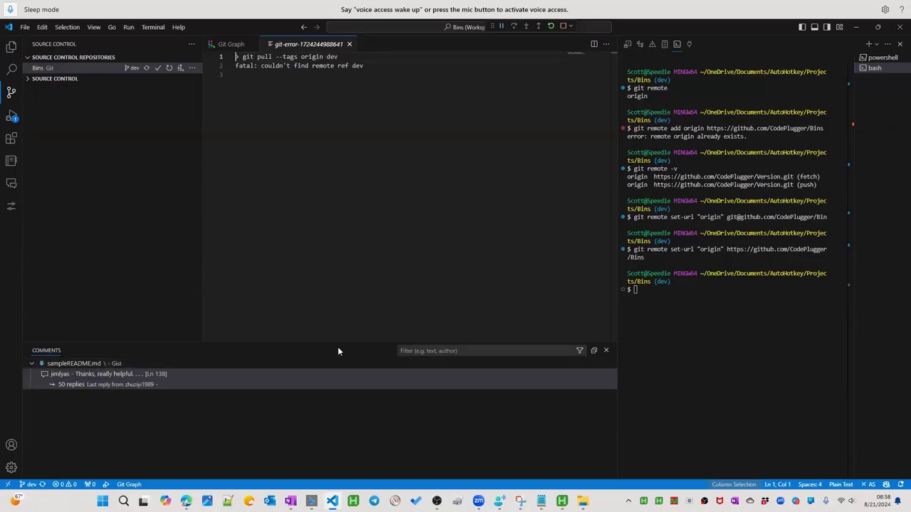
left_click(854, 30)
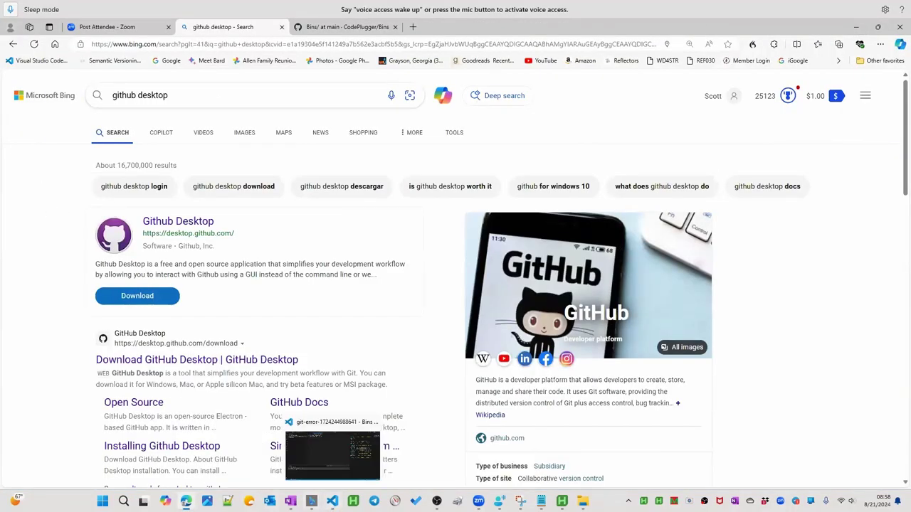
left_click(187, 503)
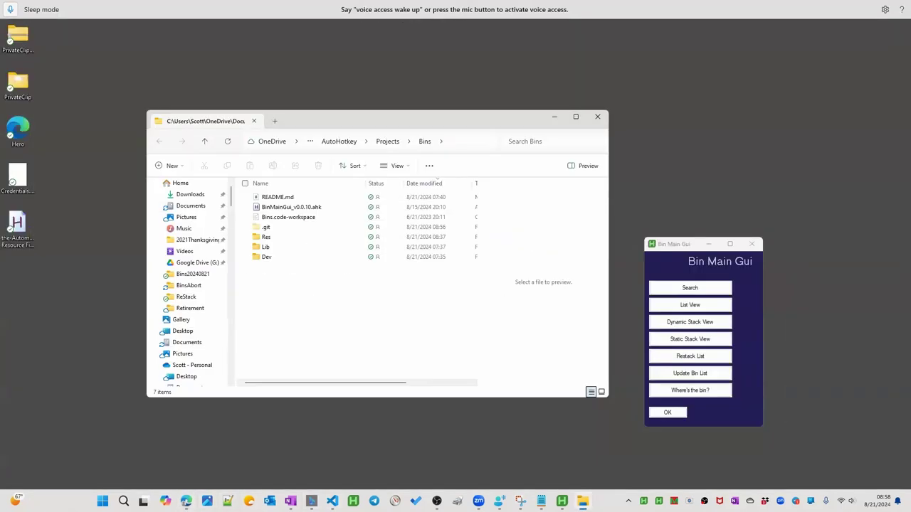
left_click(187, 503)
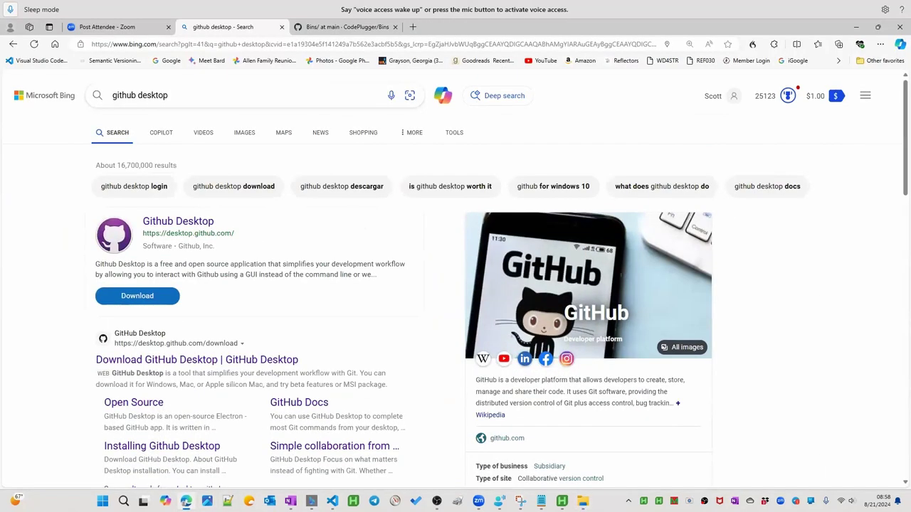
left_click(340, 28)
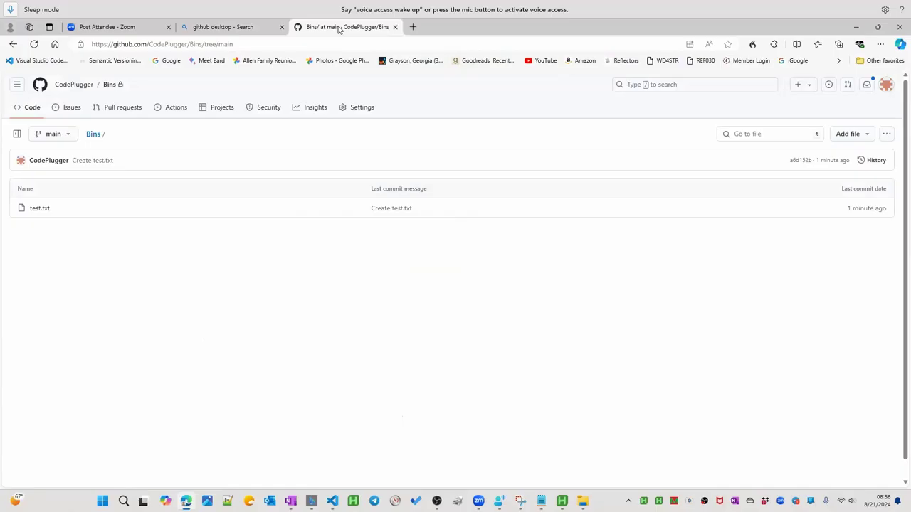
- Look for a dev branch among the Bins repository's branches and tags on GitHub
left_click(63, 137)
type("dev")
left_click(80, 200)
left_click(60, 249)
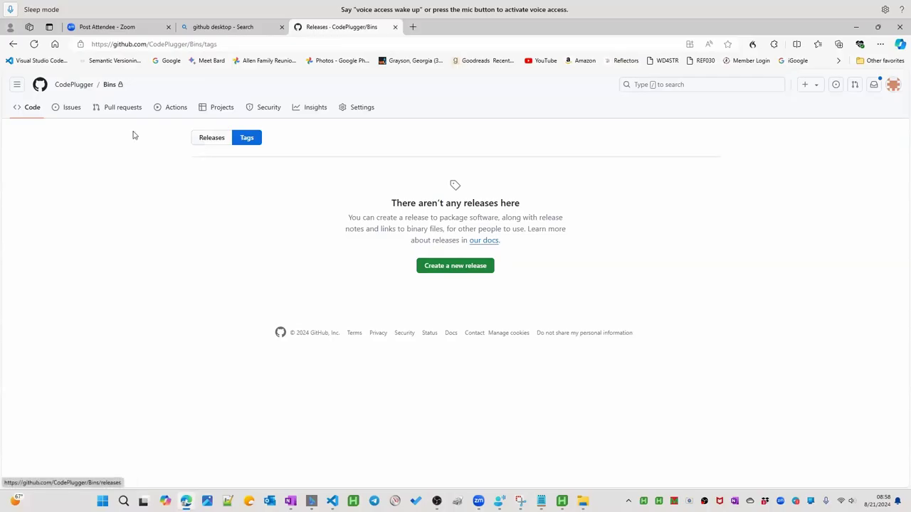
left_click(35, 113)
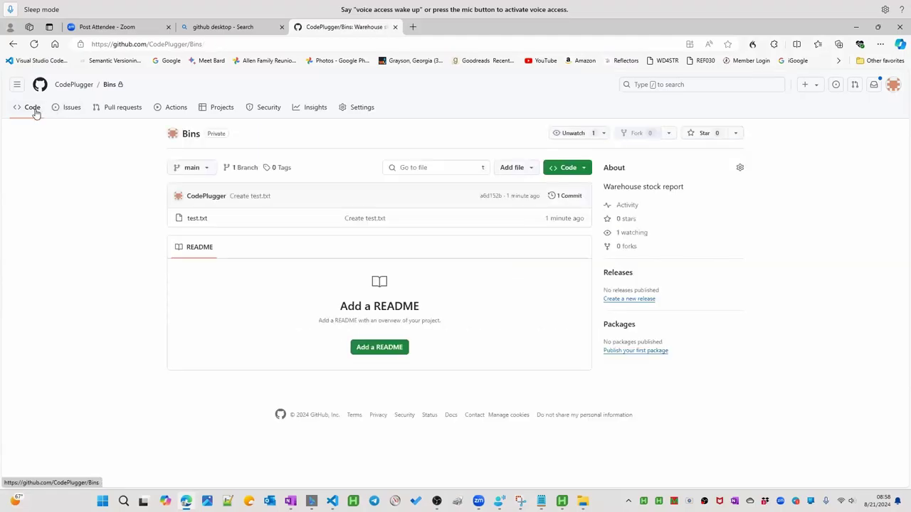
left_click(199, 169)
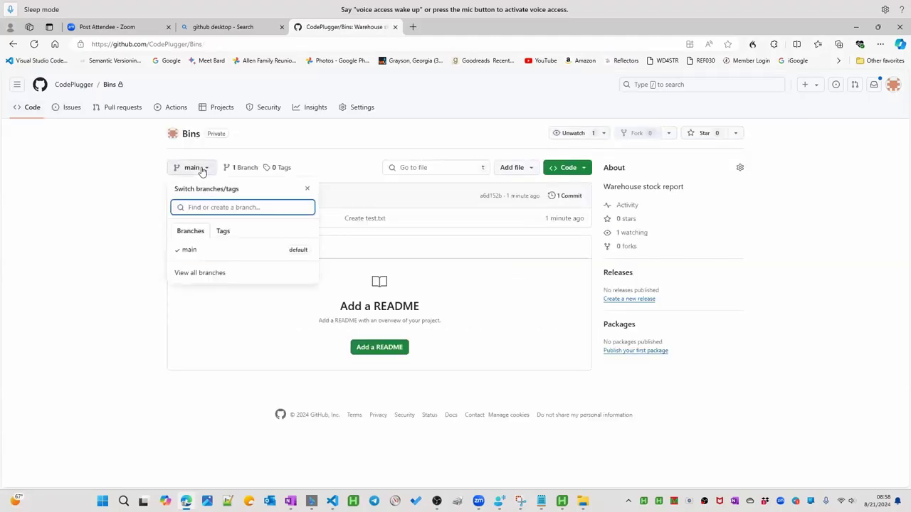
left_click(202, 171)
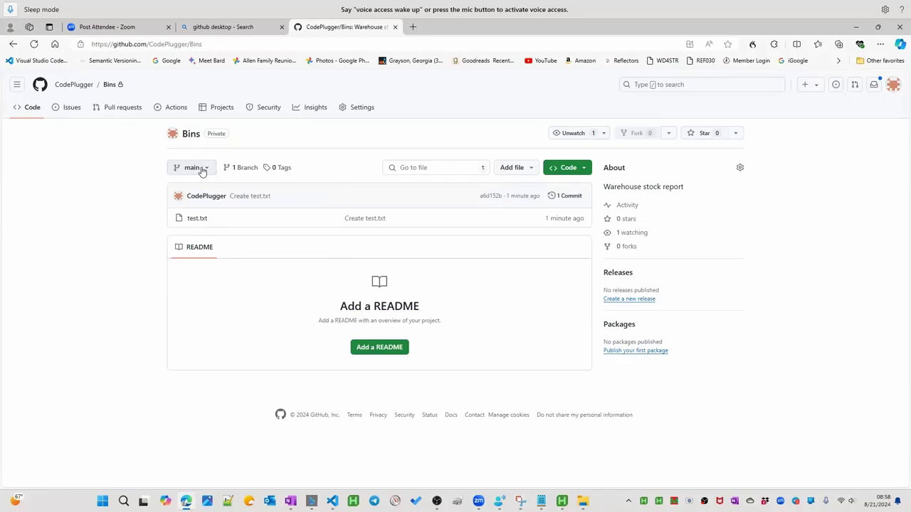
left_click(202, 171)
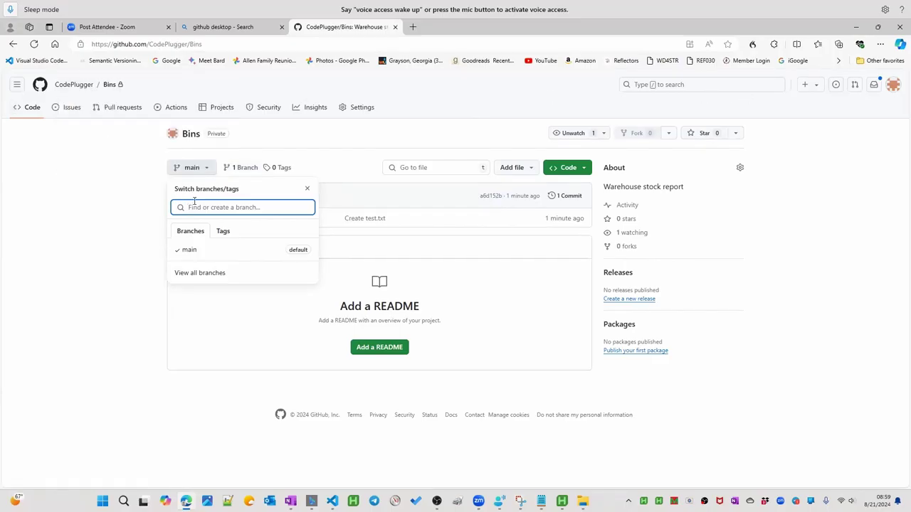
left_click(297, 252)
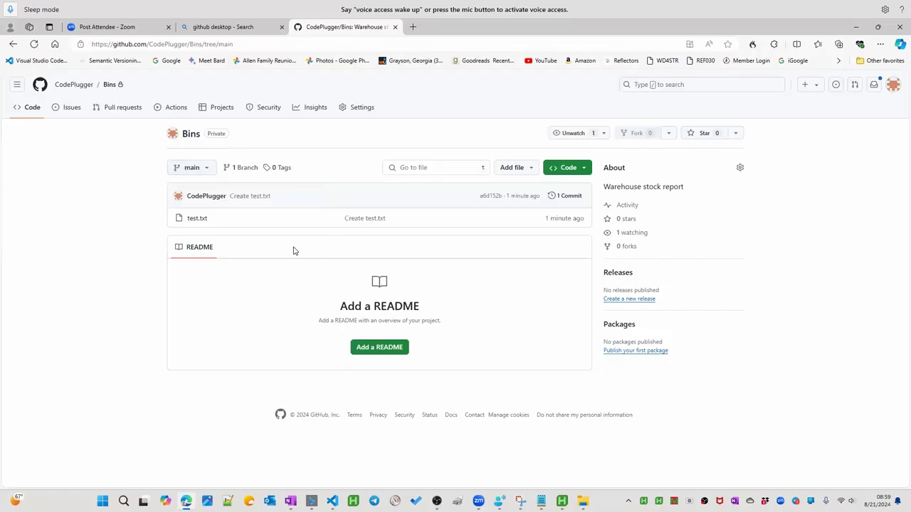
- Create a new branch named dev from main in the Bins repository's branch overview
left_click(193, 169)
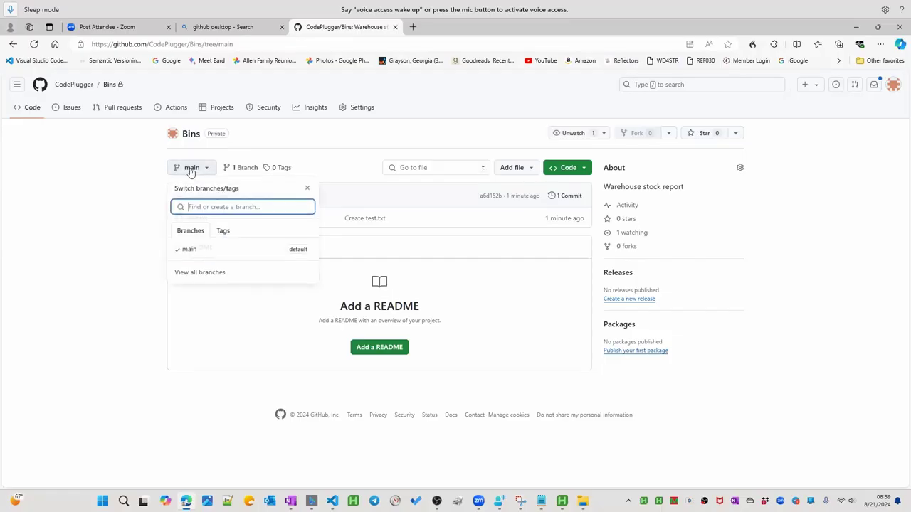
left_click(193, 274)
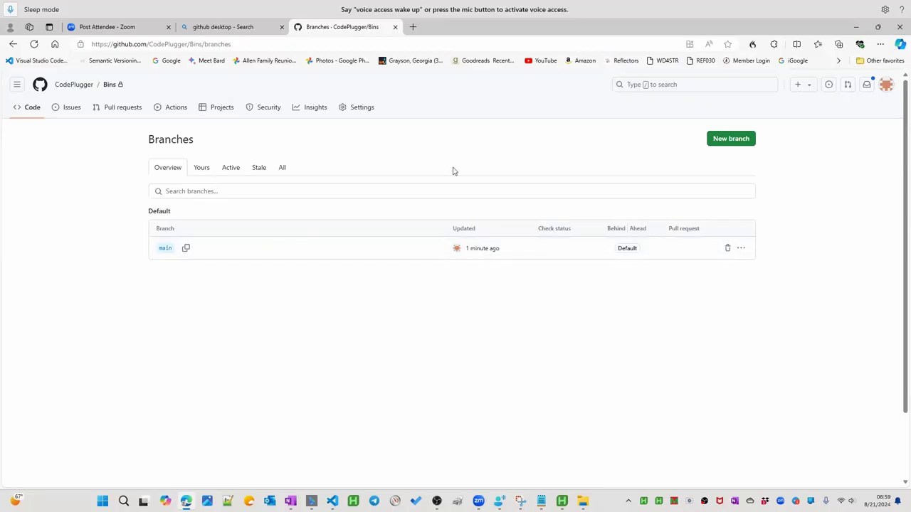
left_click(733, 140)
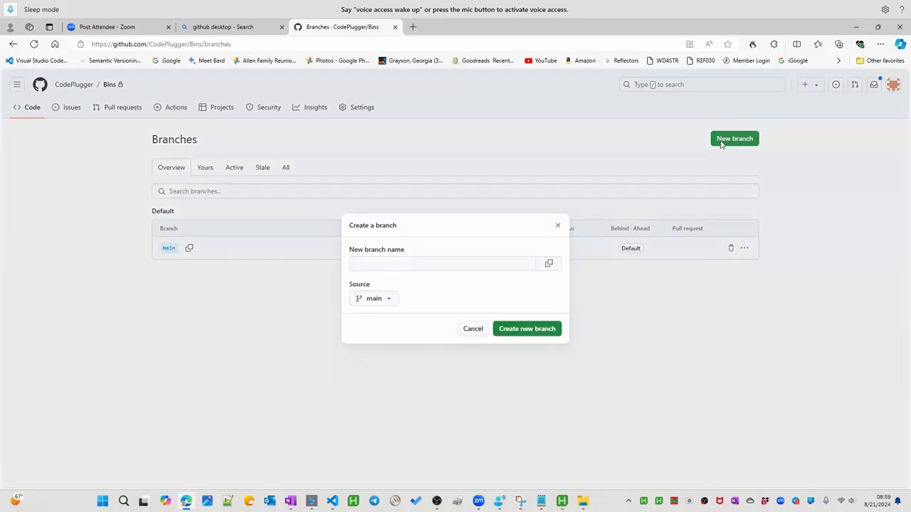
left_click(377, 261)
type("dev")
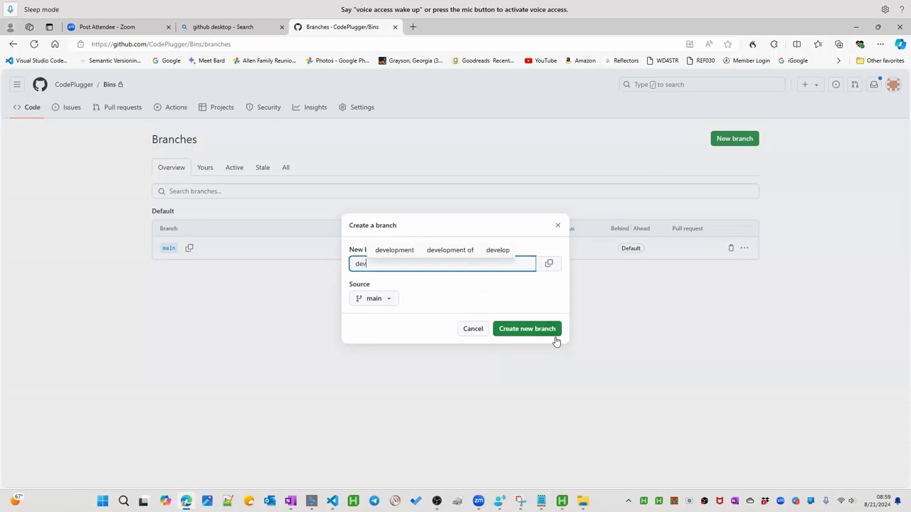
left_click(547, 332)
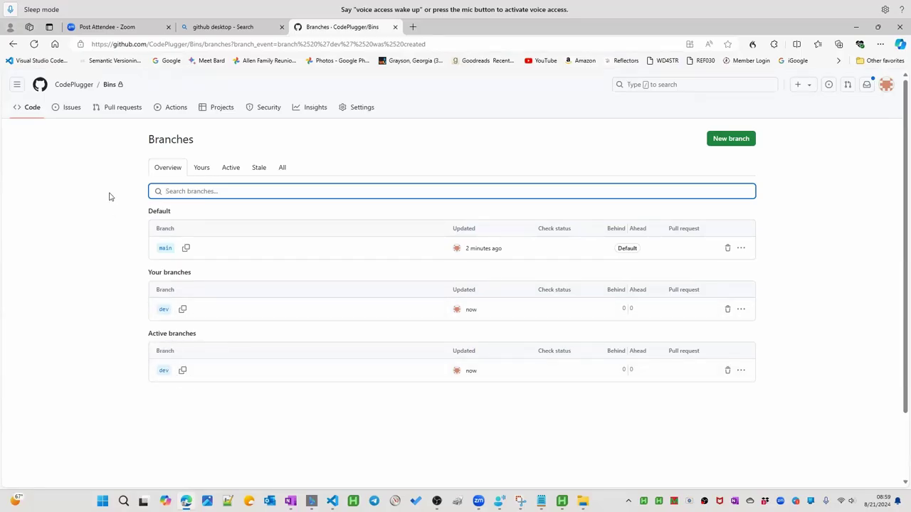
- Switch to Visual Studio Code, try to sync the local dev branch with origin/dev, and open the Git log
mouse_move(331, 501)
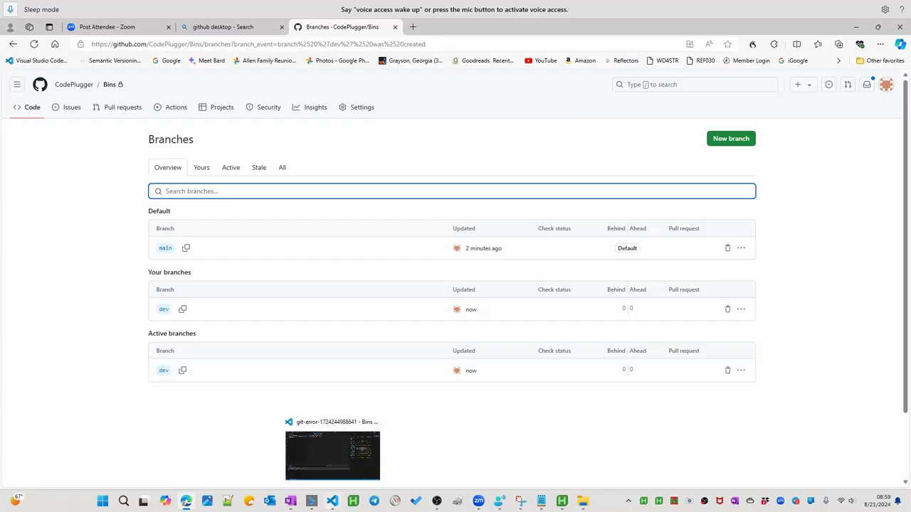
left_click(331, 434)
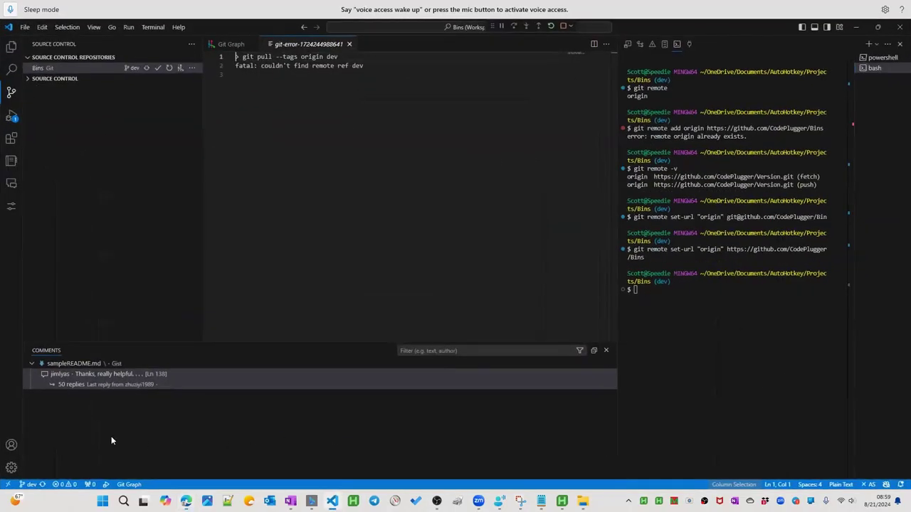
left_click(144, 69)
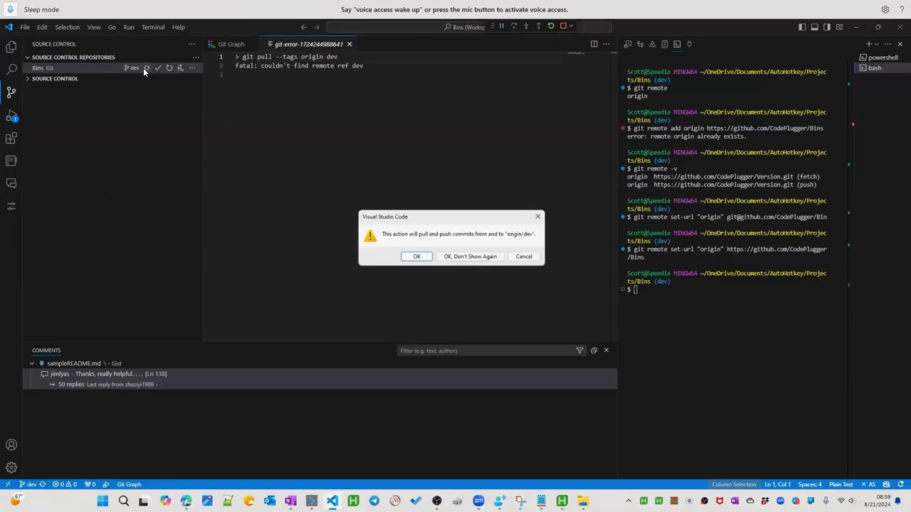
left_click(412, 258)
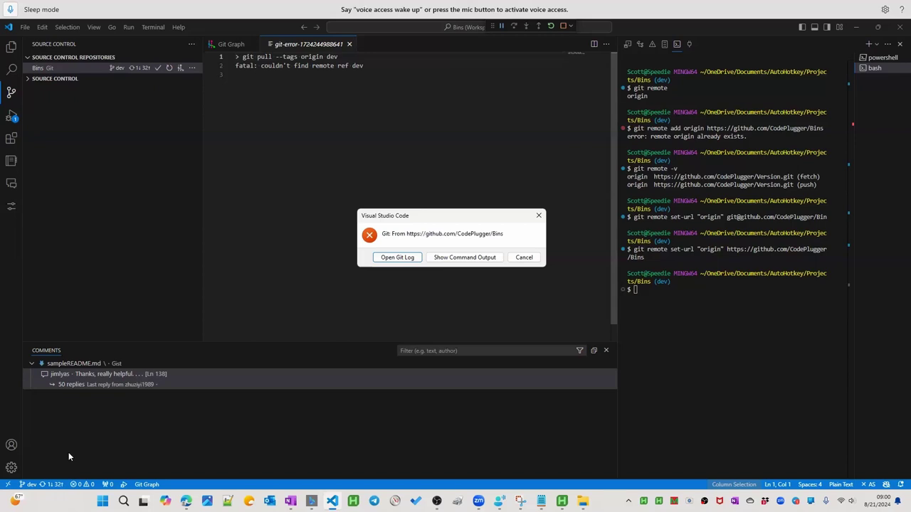
left_click(397, 257)
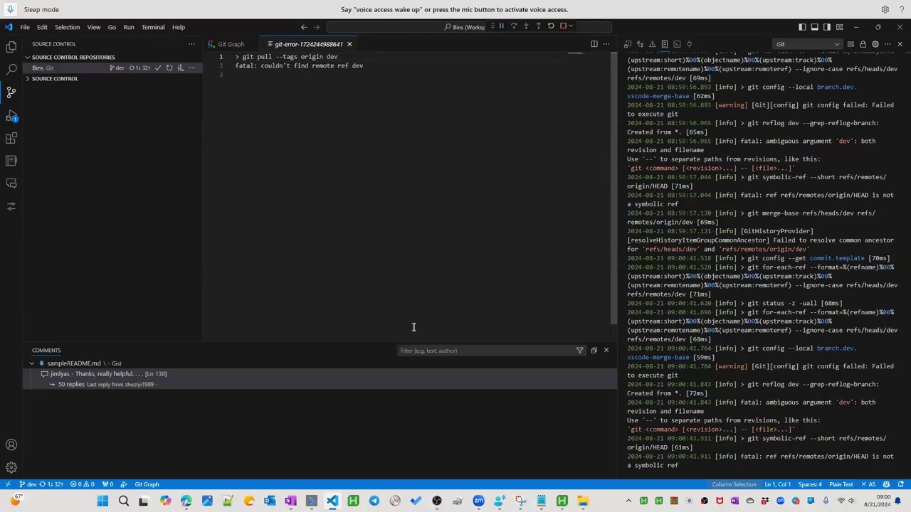
- Retry syncing the dev branch with origin/dev and show the Git command output
left_click(58, 484)
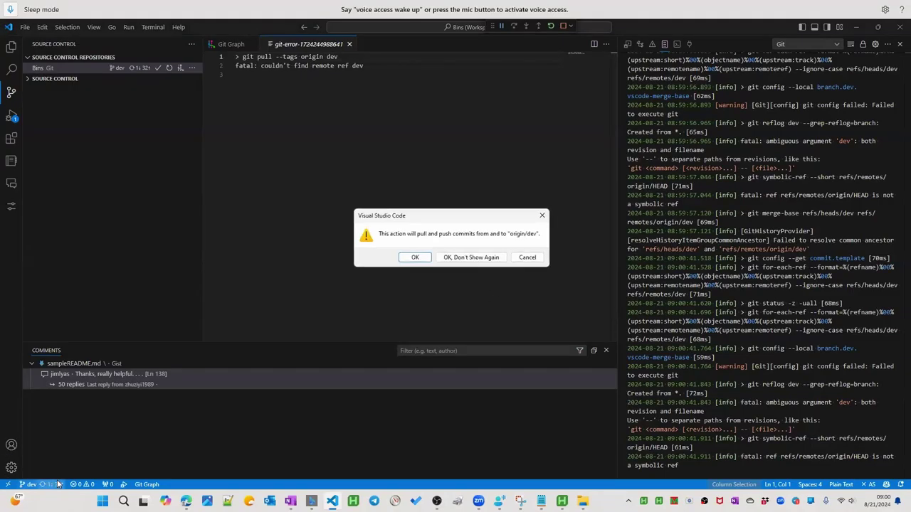
left_click(418, 257)
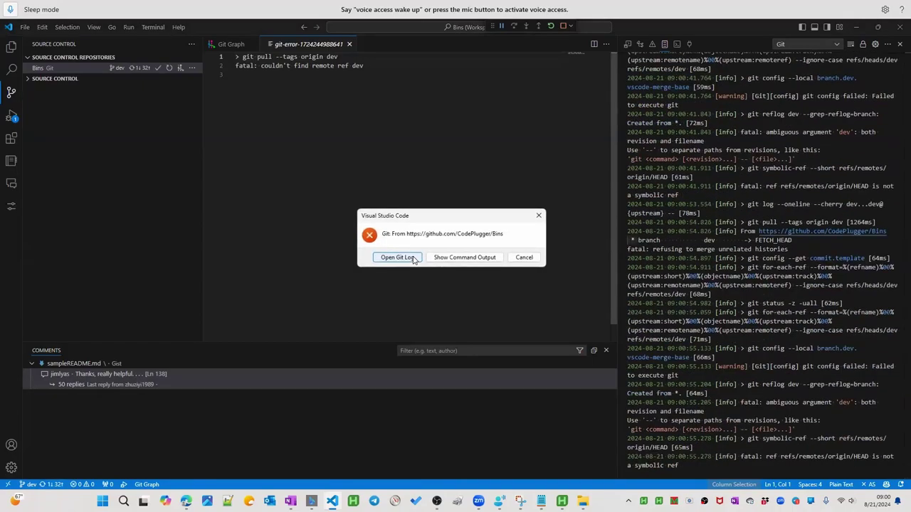
left_click(440, 258)
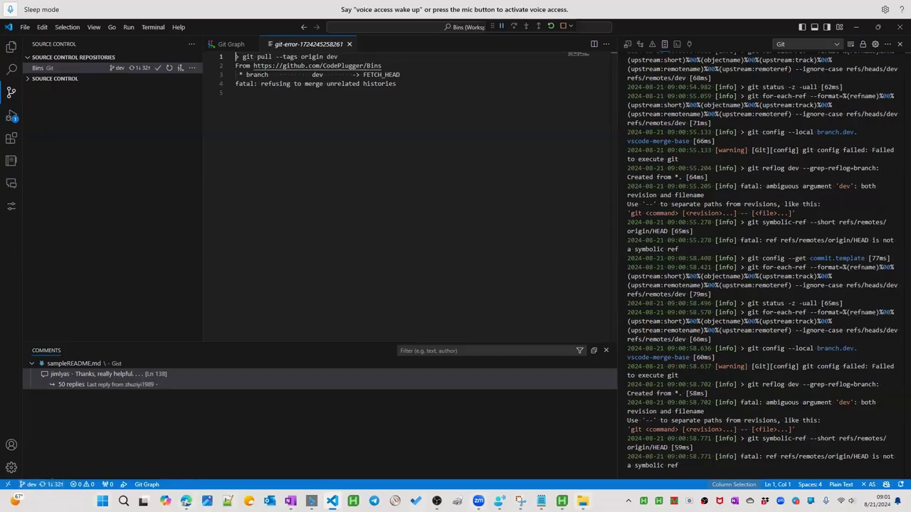
left_click(8, 48)
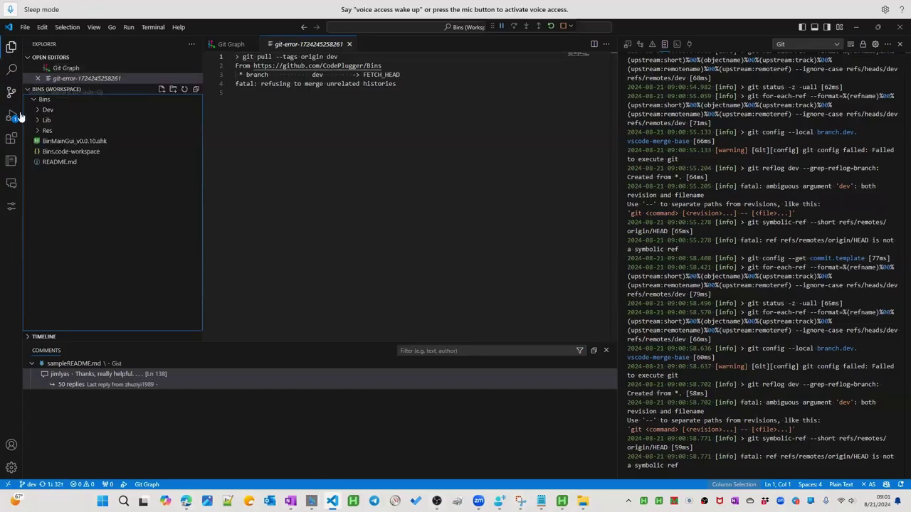
left_click(48, 110)
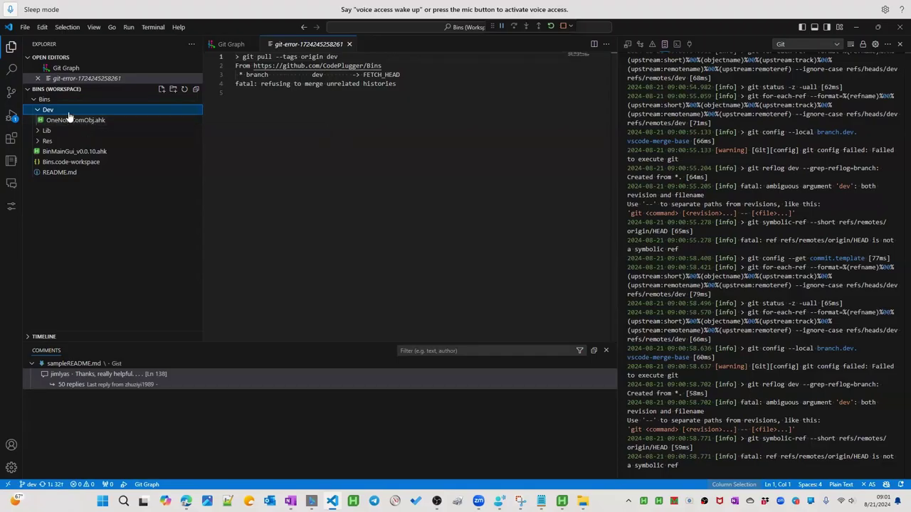
key("F2")
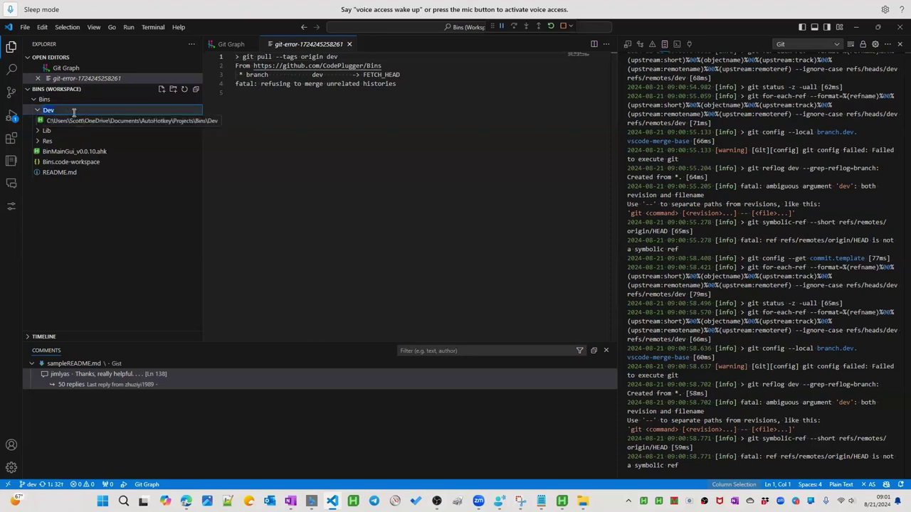
key("Escape")
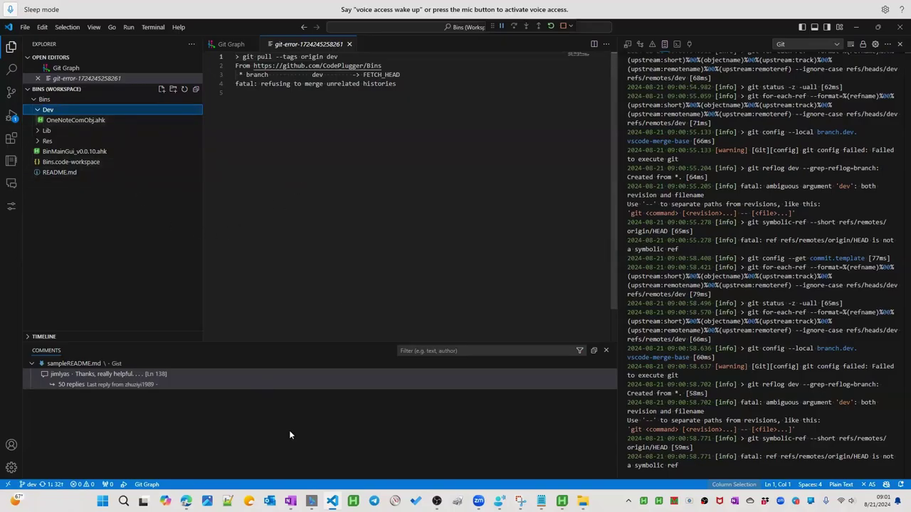
- Open Git Graph and rename the local dev branch to devel
left_click(146, 485)
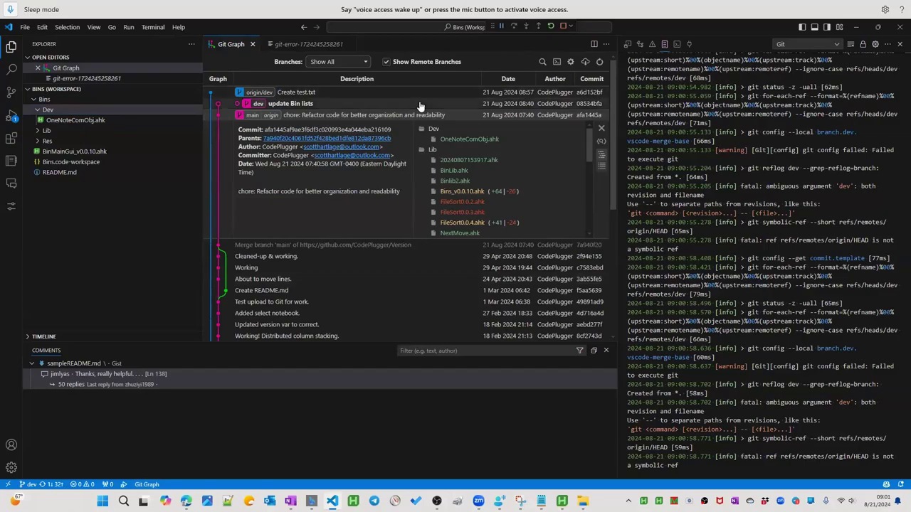
right_click(250, 102)
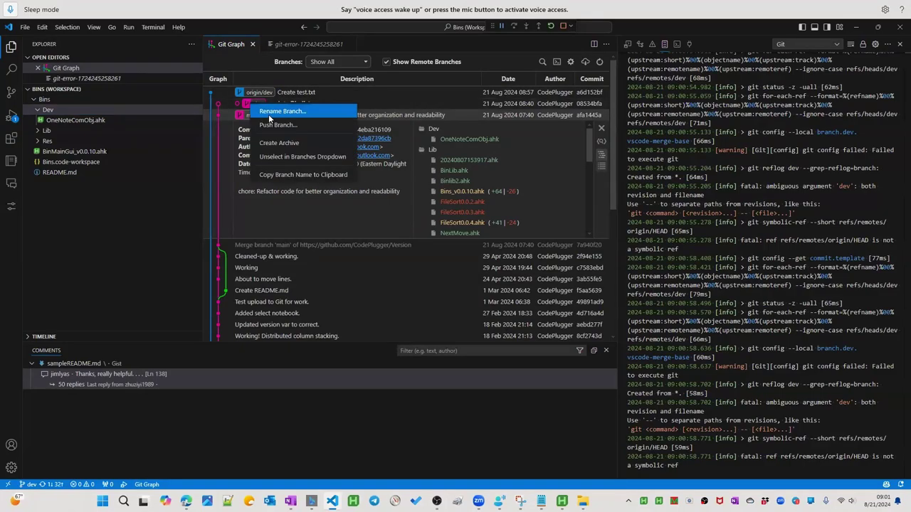
left_click(271, 113)
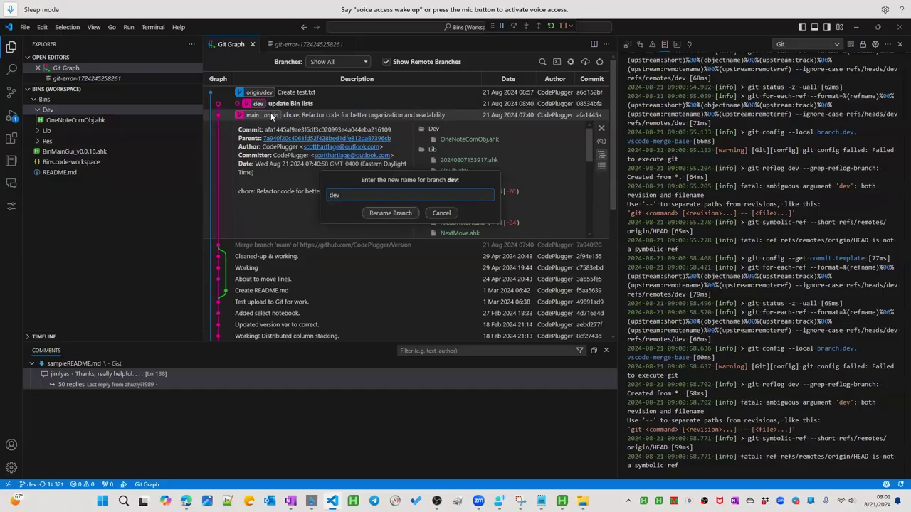
type("el")
left_click(405, 213)
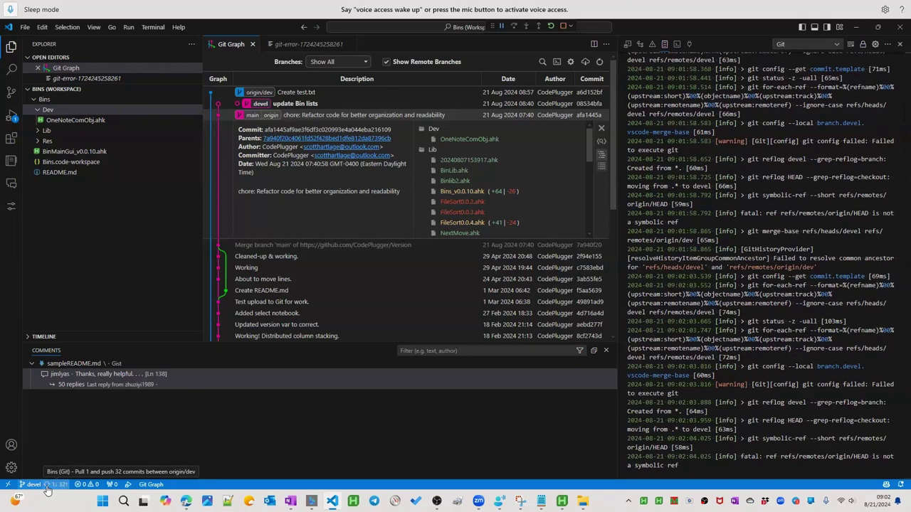
- Try to sync the renamed devel branch with origin/dev and show the Git command output
left_click(50, 486)
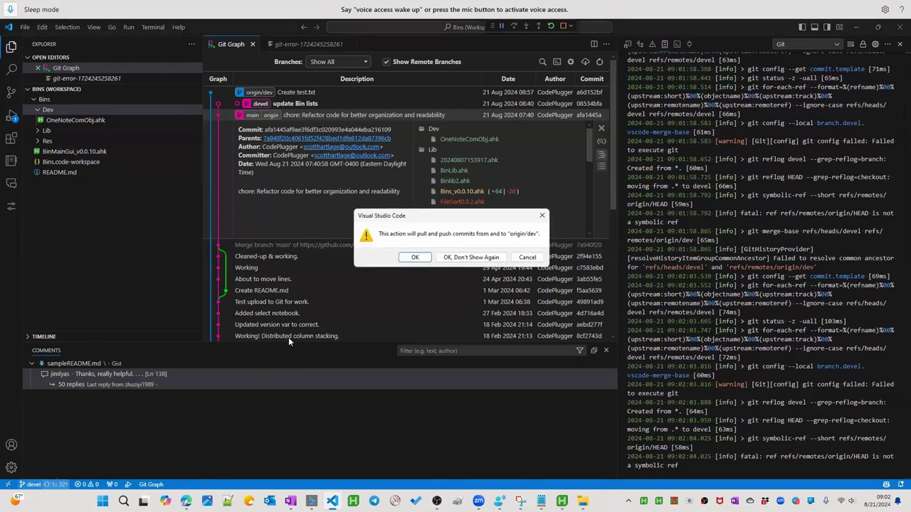
left_click(407, 259)
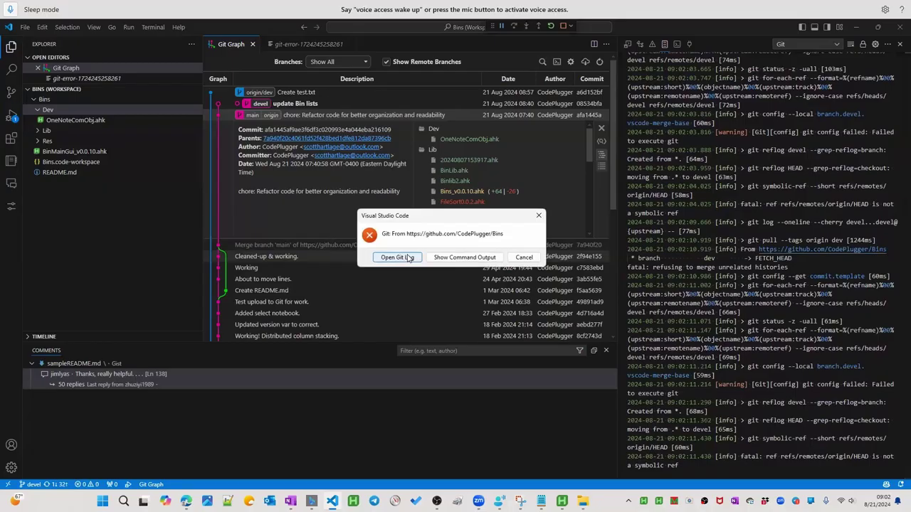
left_click(448, 260)
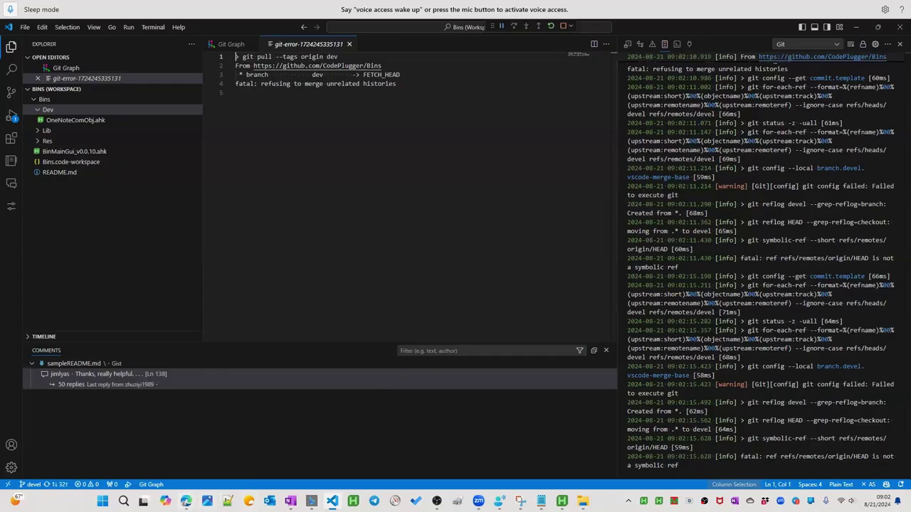
- Switch to the browser and delete the dev branch from the Bins repository's Branches page on GitHub, reloading the branch list
left_click(186, 501)
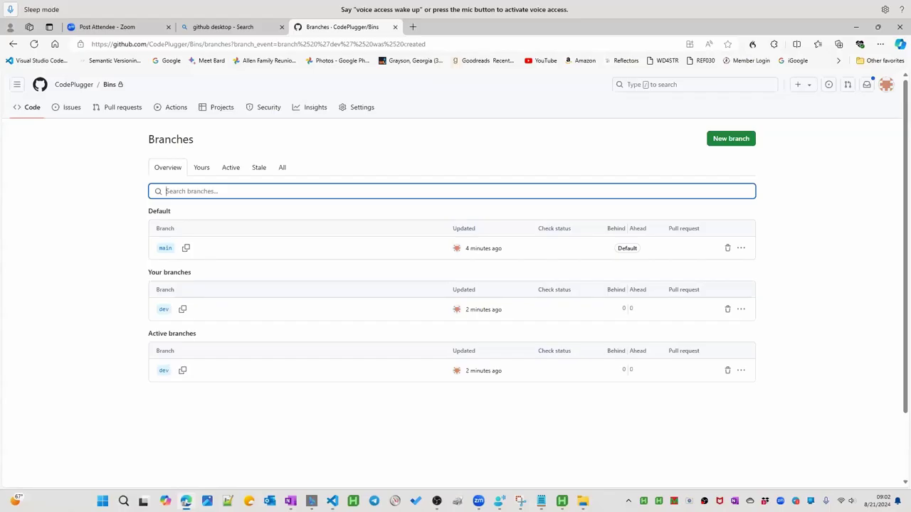
left_click(186, 501)
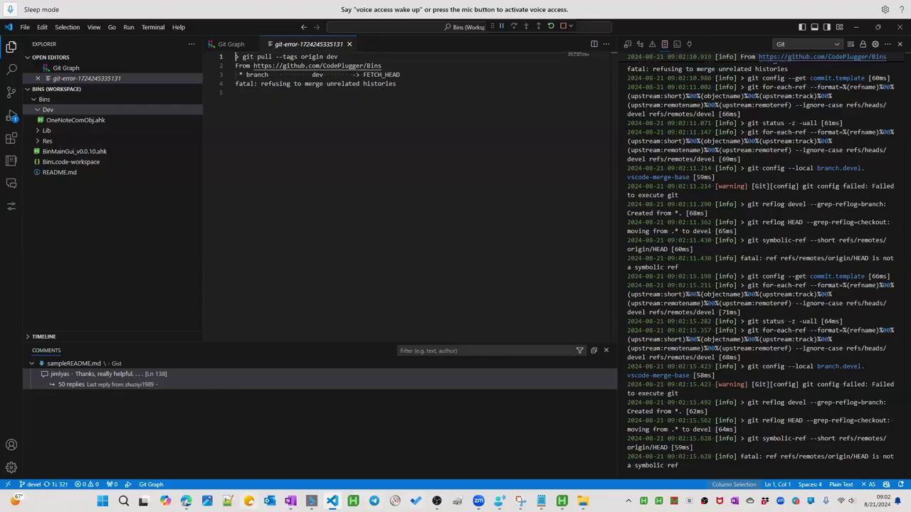
left_click(186, 501)
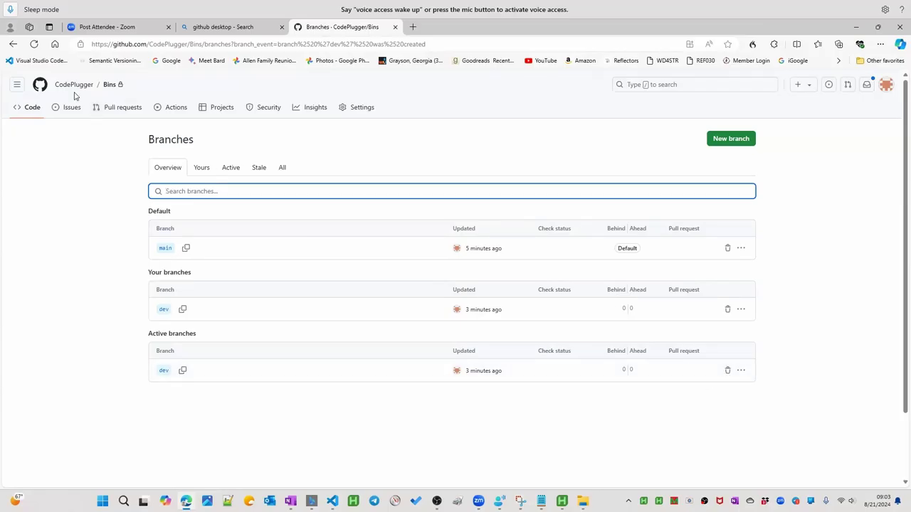
left_click(34, 45)
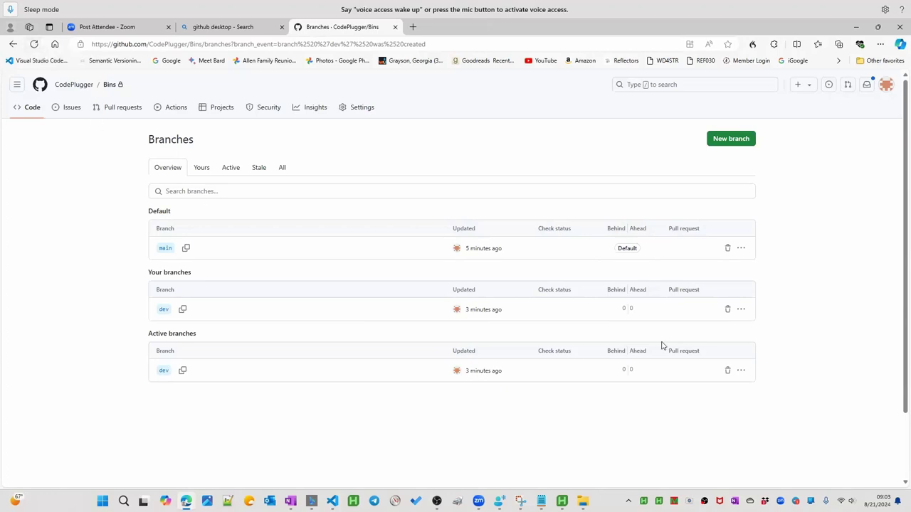
left_click(727, 310)
left_click(726, 373)
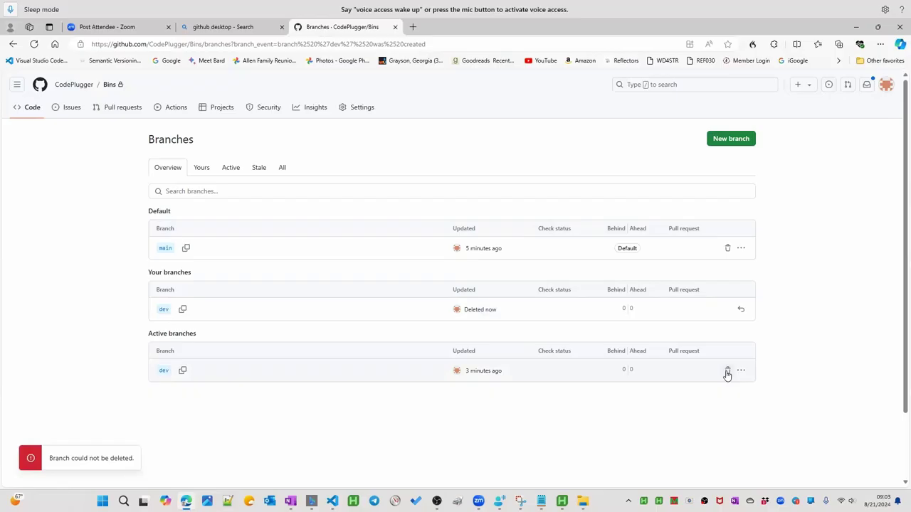
left_click(34, 46)
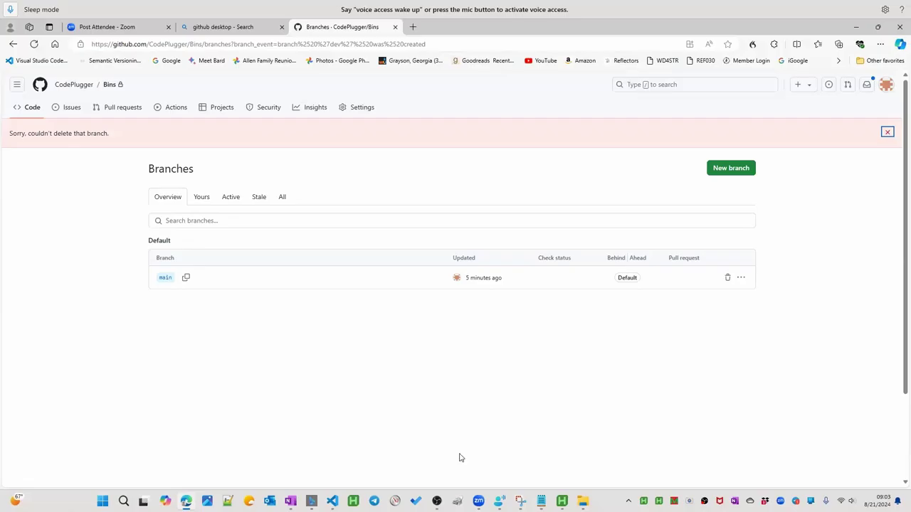
- Switch to Visual Studio Code, open and refresh Git Graph, and delete the remote branch origin/dev
left_click(332, 501)
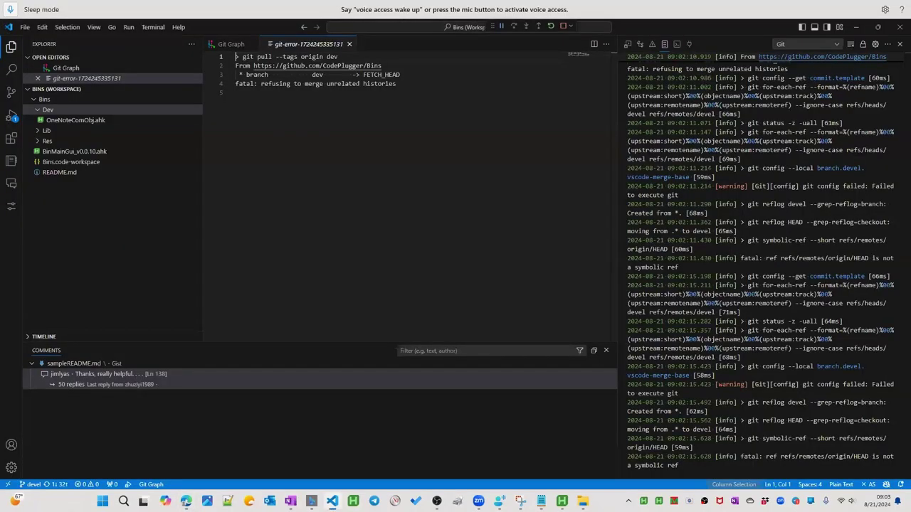
left_click(50, 485)
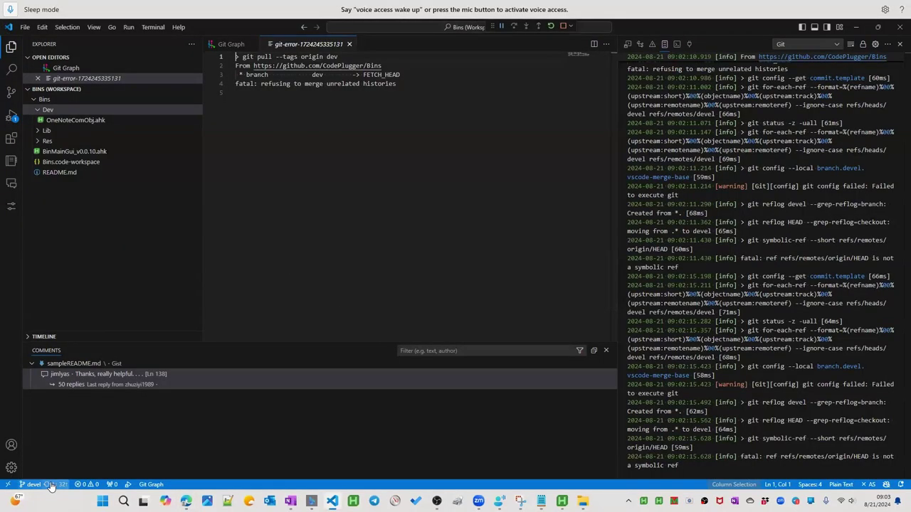
left_click(154, 484)
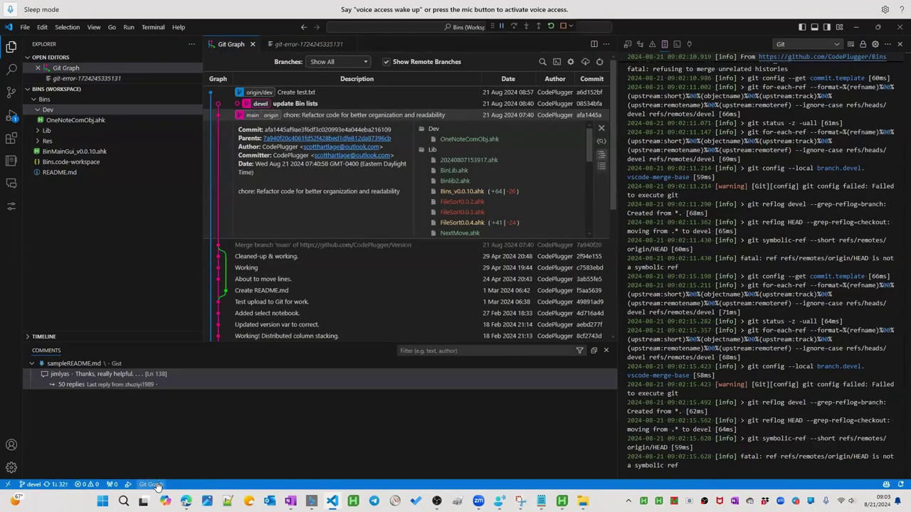
left_click(601, 63)
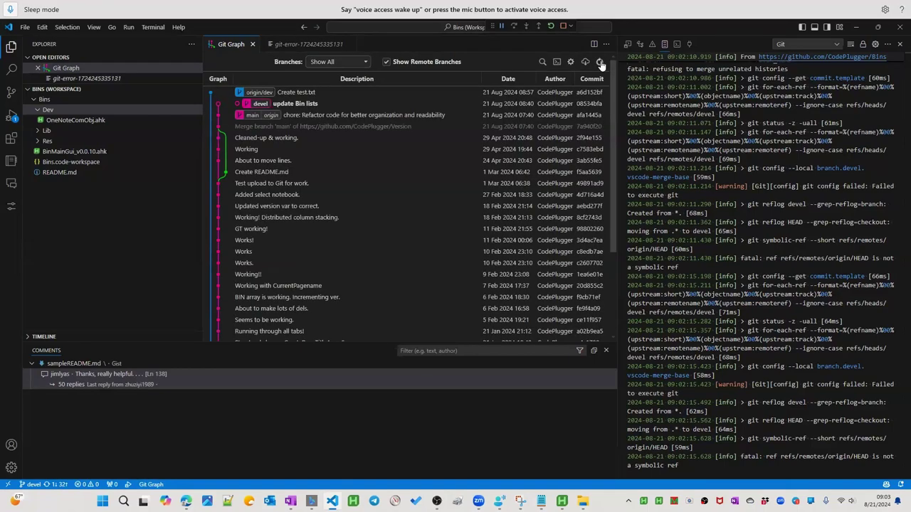
left_click(294, 94)
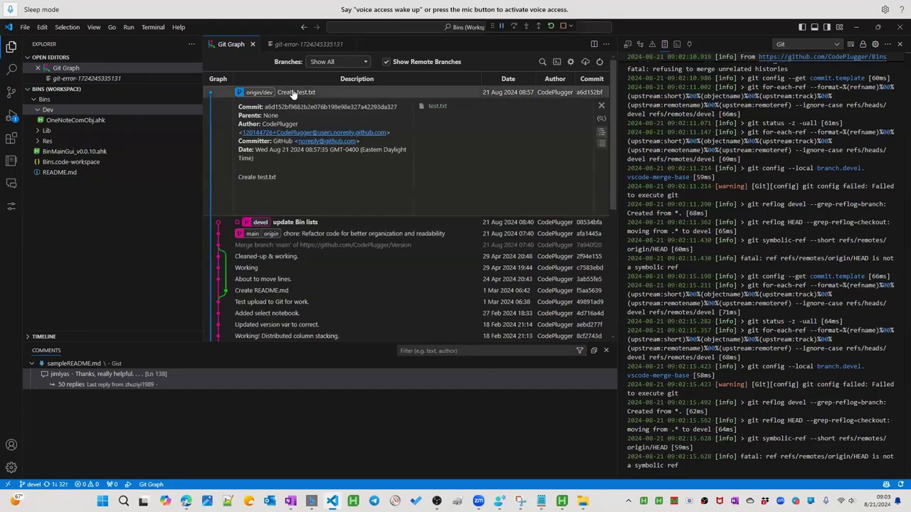
right_click(293, 94)
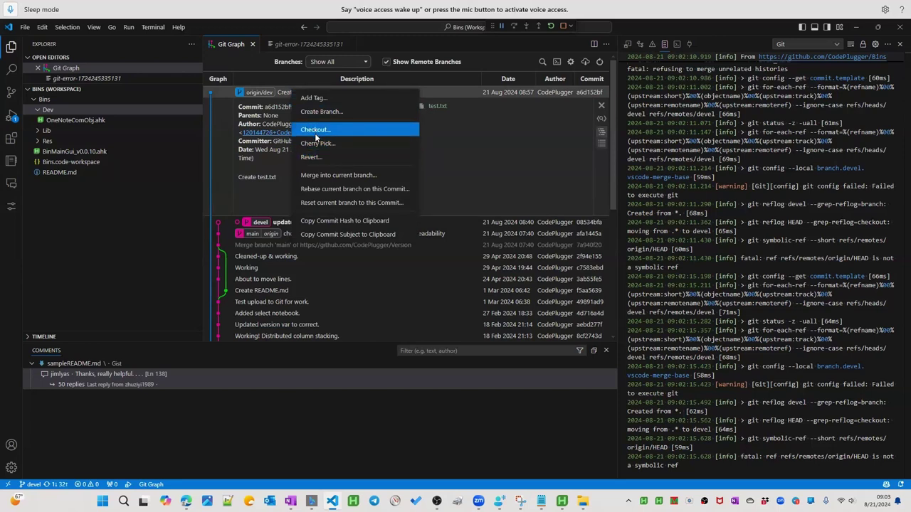
right_click(246, 93)
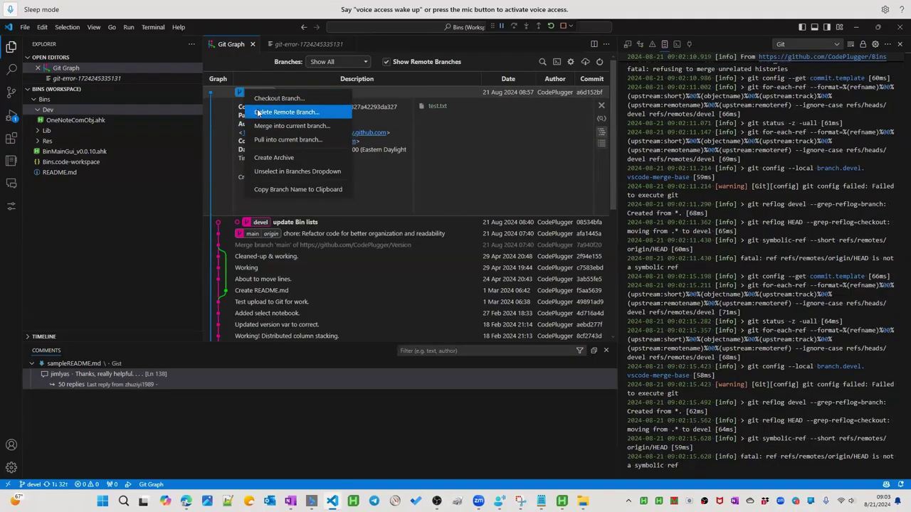
left_click(259, 113)
left_click(391, 207)
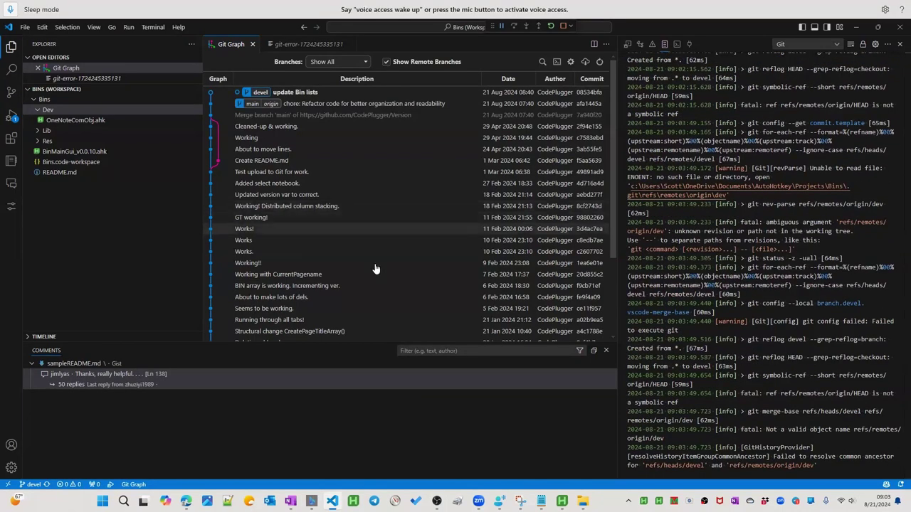
- Try again to sync devel with origin/dev, show the command output, and check the dev reference in it
left_click(47, 485)
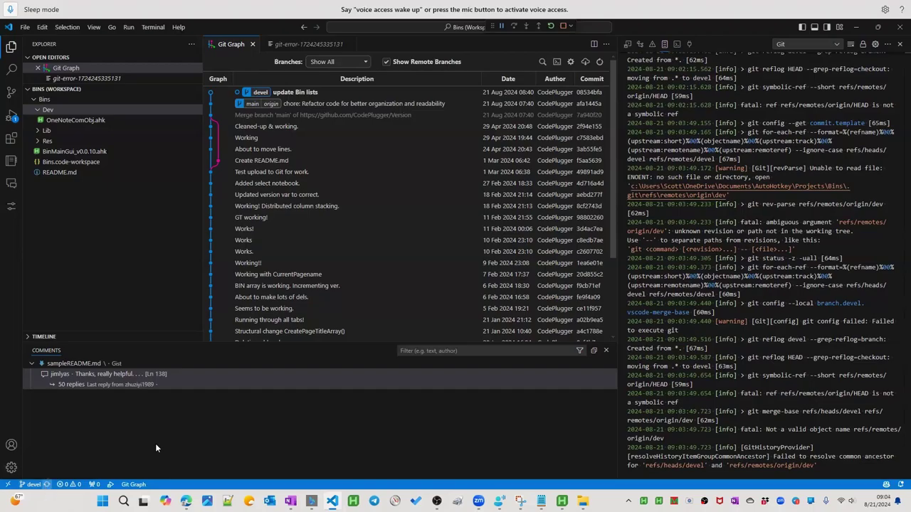
left_click(47, 484)
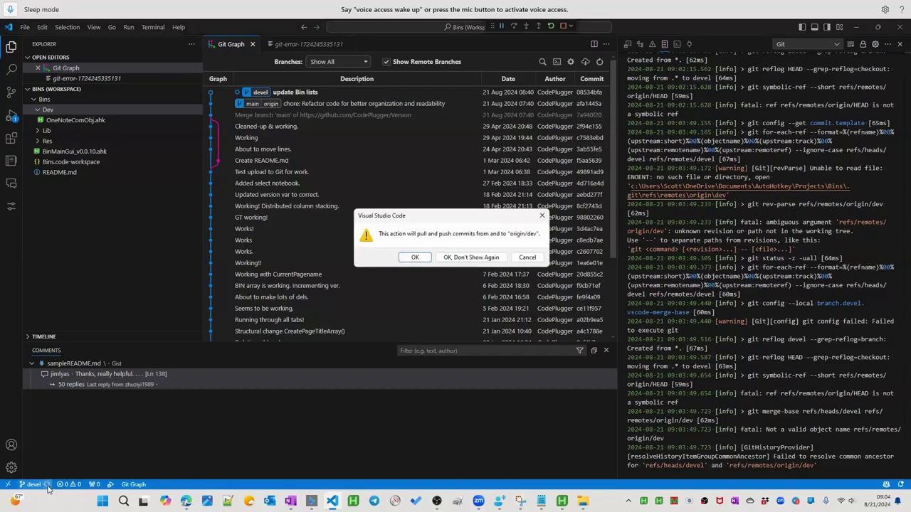
left_click(410, 258)
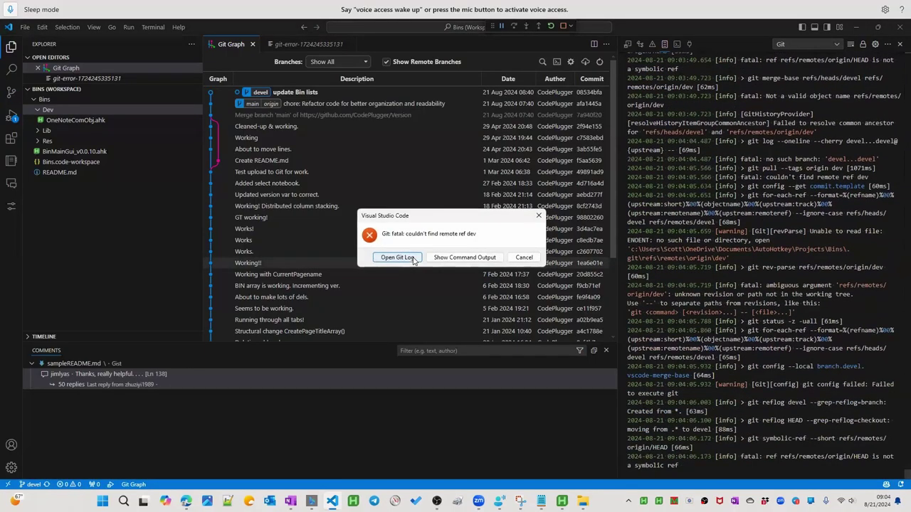
left_click(475, 258)
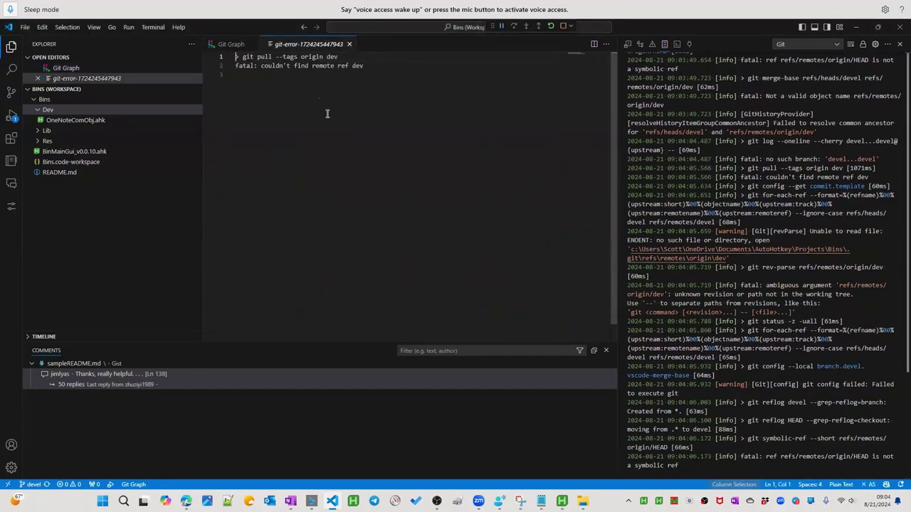
double_click(358, 66)
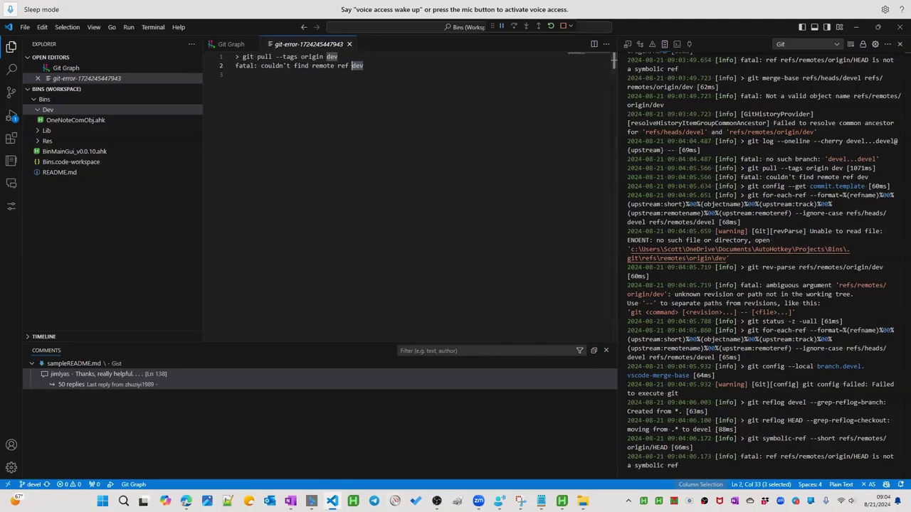
mouse_move(332, 502)
left_click(339, 267)
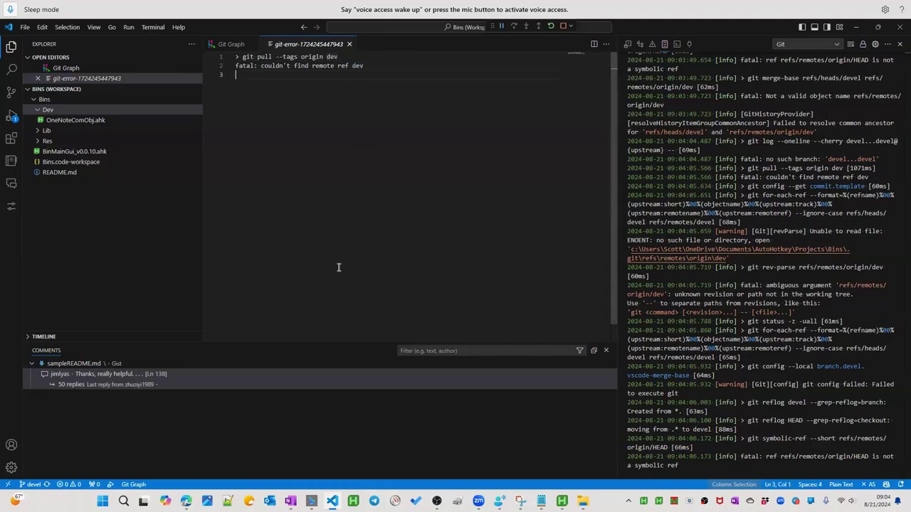
- Reload the editor window and push the devel branch to origin from Git Graph with Set Upstream enabled and Normal push mode
key("ctrl+shift+p")
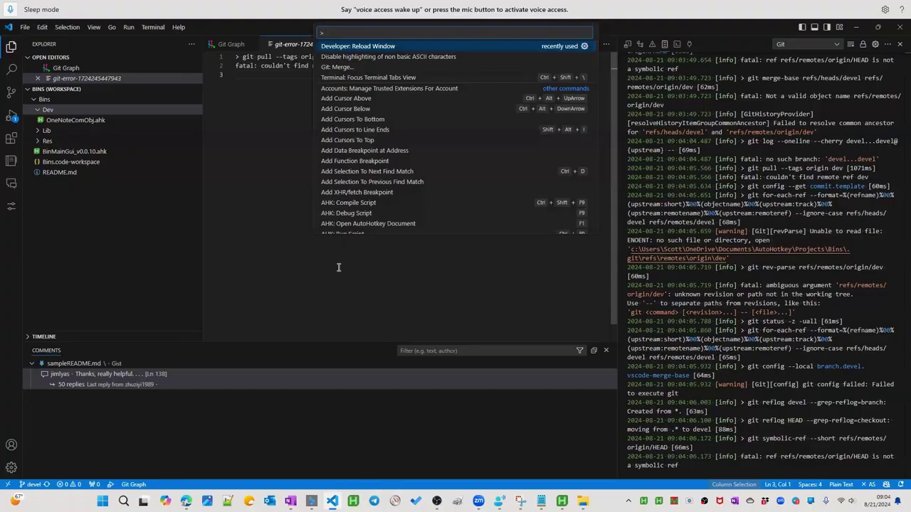
key("Return")
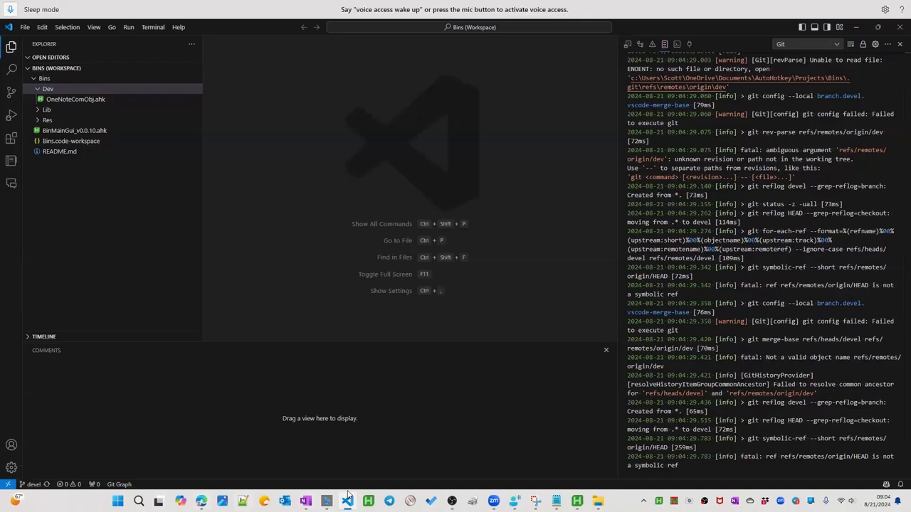
mouse_move(349, 499)
left_click(119, 485)
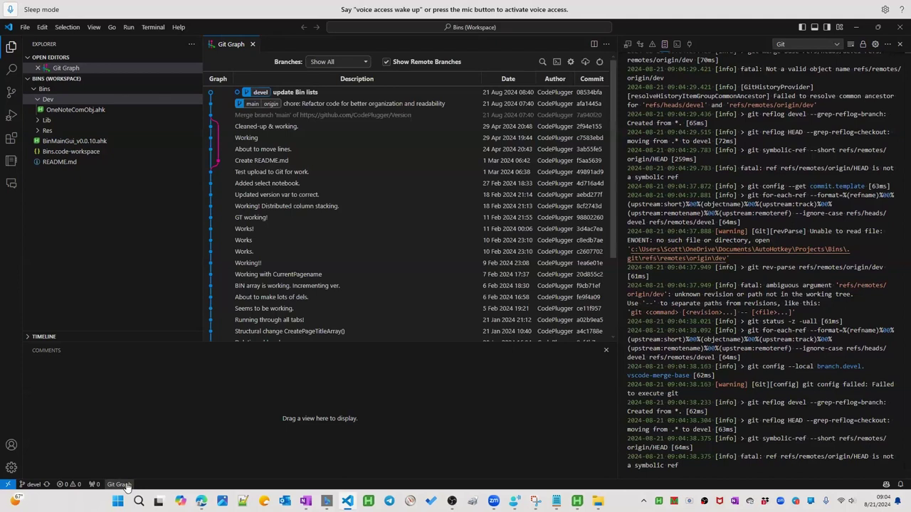
right_click(306, 93)
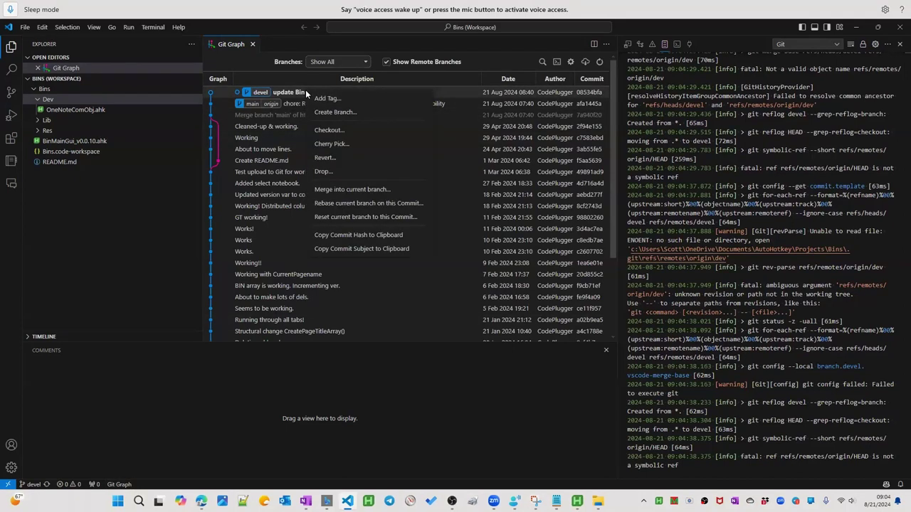
right_click(246, 91)
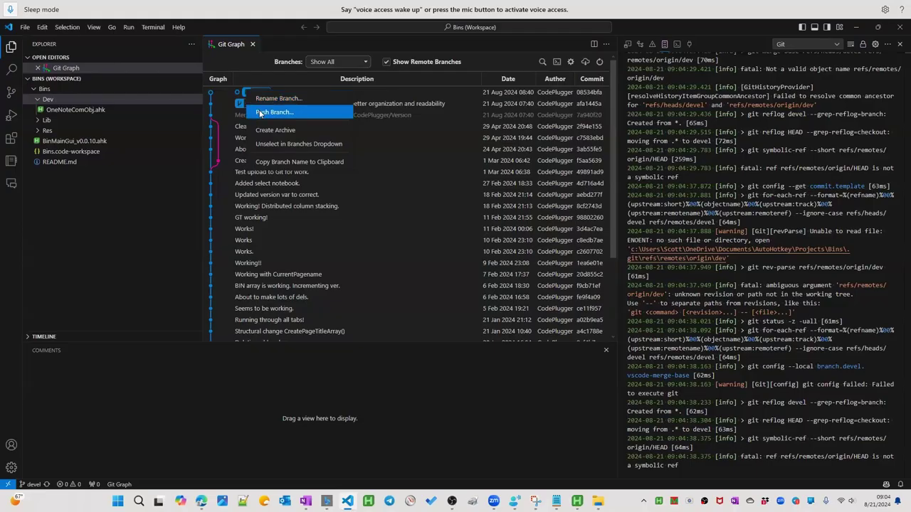
left_click(259, 111)
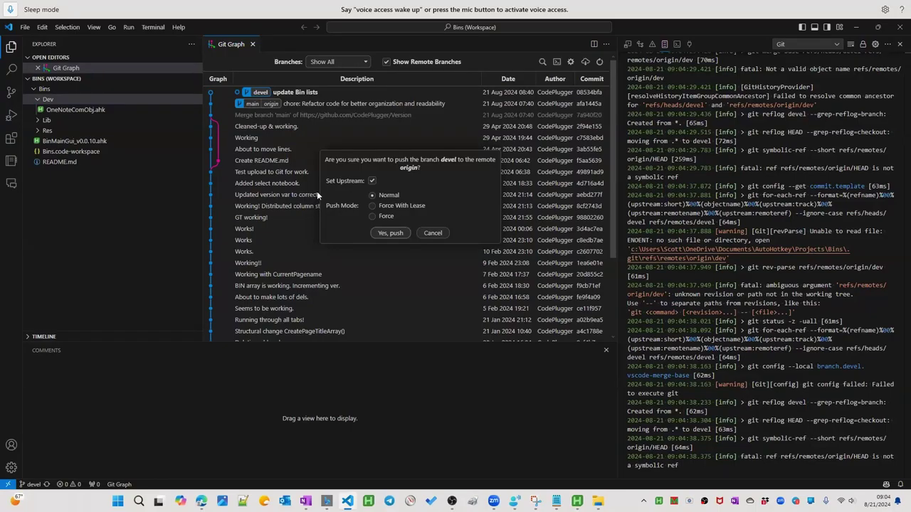
left_click(382, 235)
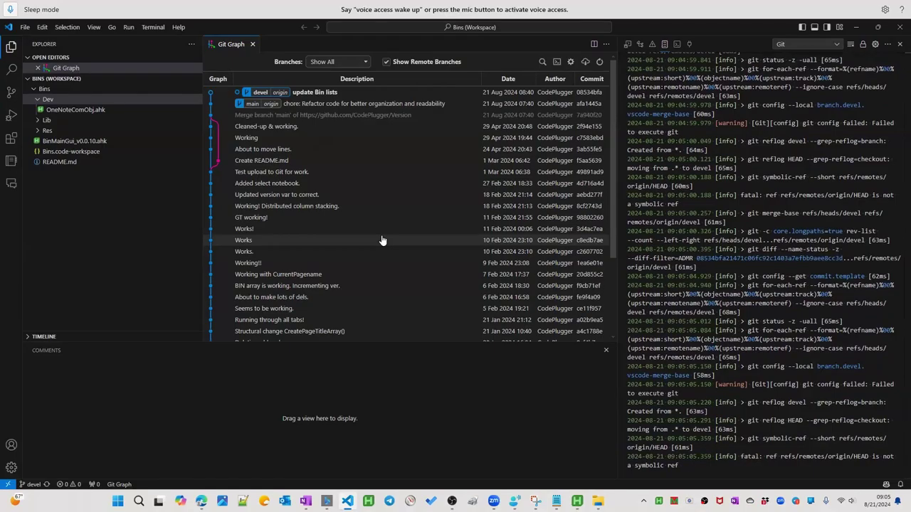
- Switch to the browser, reload the branches page, and view the devel branch's files in the Bins repository
mouse_move(347, 500)
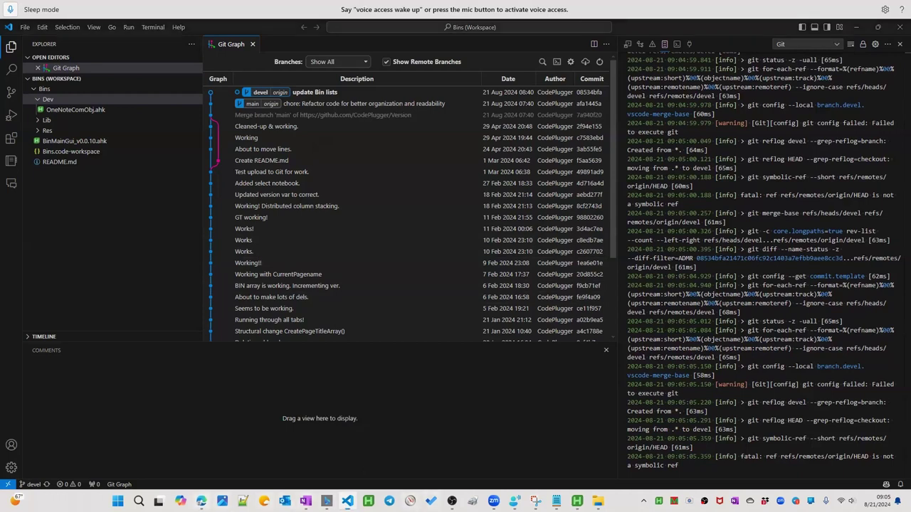
key("alt+Tab")
left_click(33, 44)
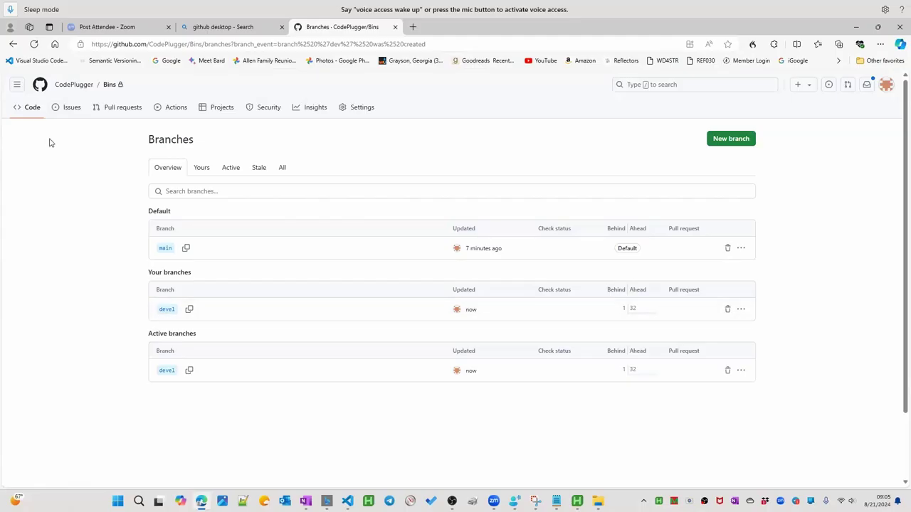
left_click(26, 114)
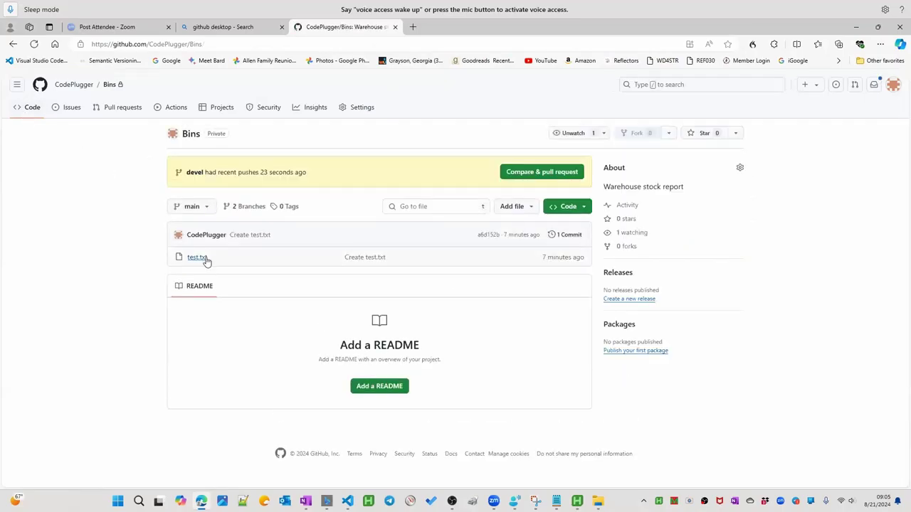
key("t")
left_click(198, 205)
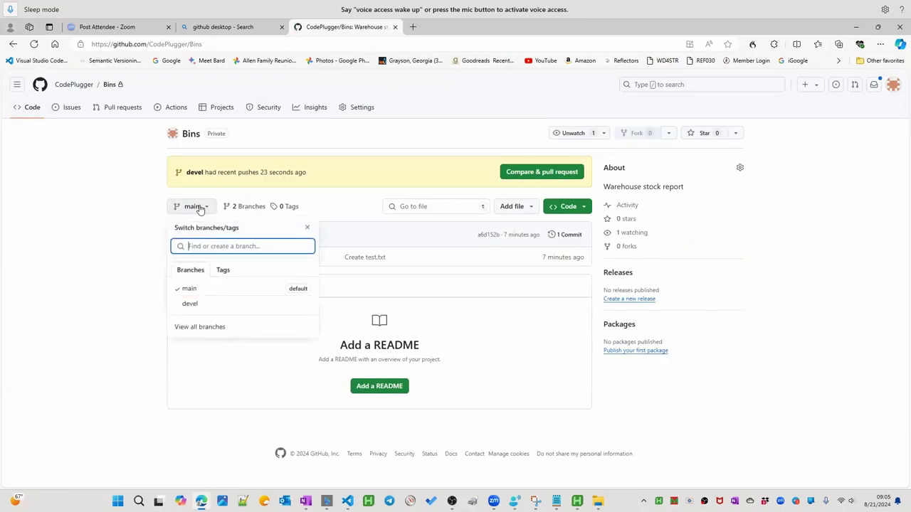
left_click(190, 304)
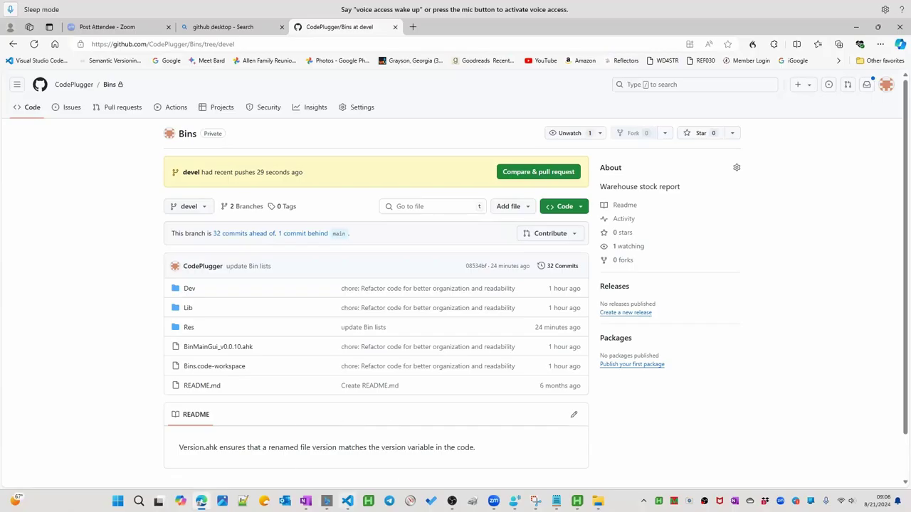
- Switch to Visual Studio Code, close the Comments view, and widen the Git Graph area by narrowing the Git output view
left_click(347, 501)
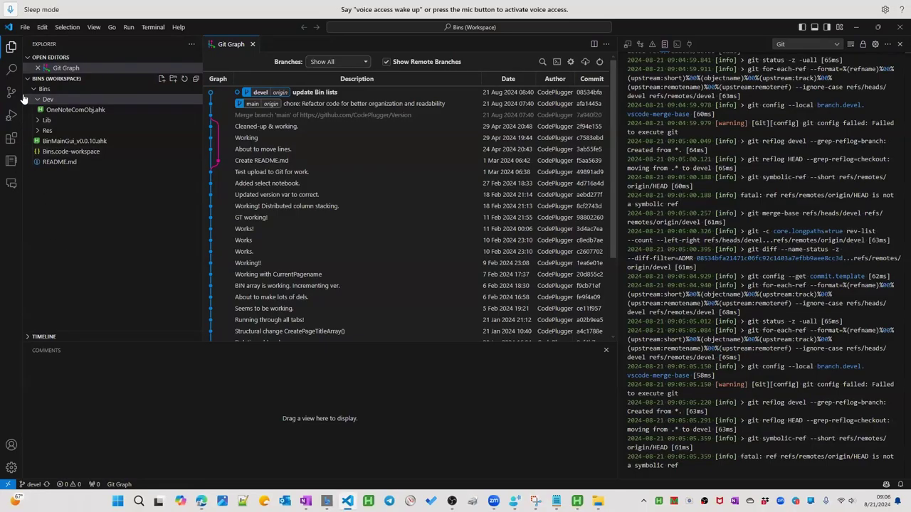
left_click(605, 349)
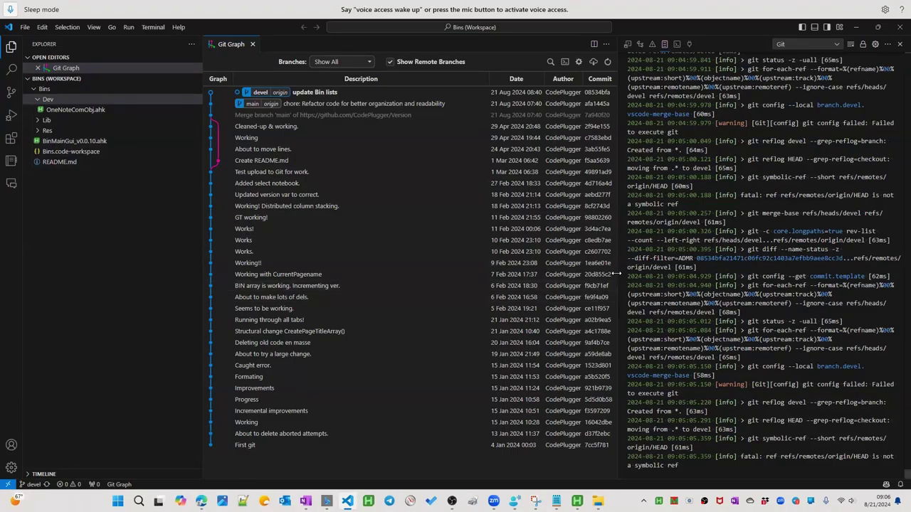
left_click_drag(616, 275, 721, 272)
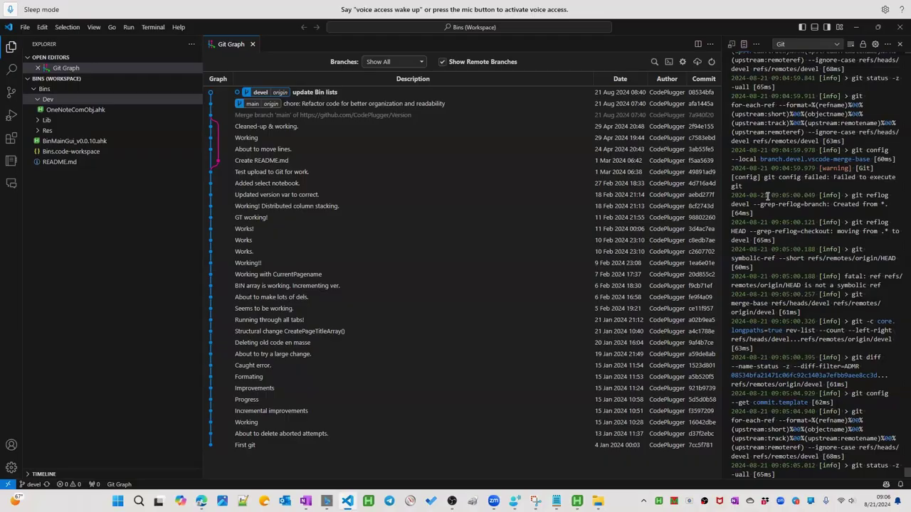
- Open the Source Control view and expand the Source Control section for the Bins repository
left_click(13, 99)
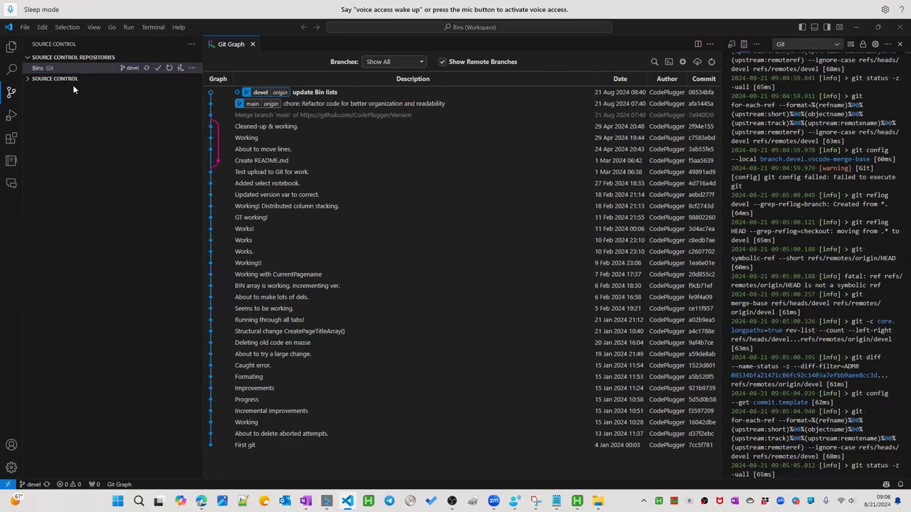
double_click(41, 78)
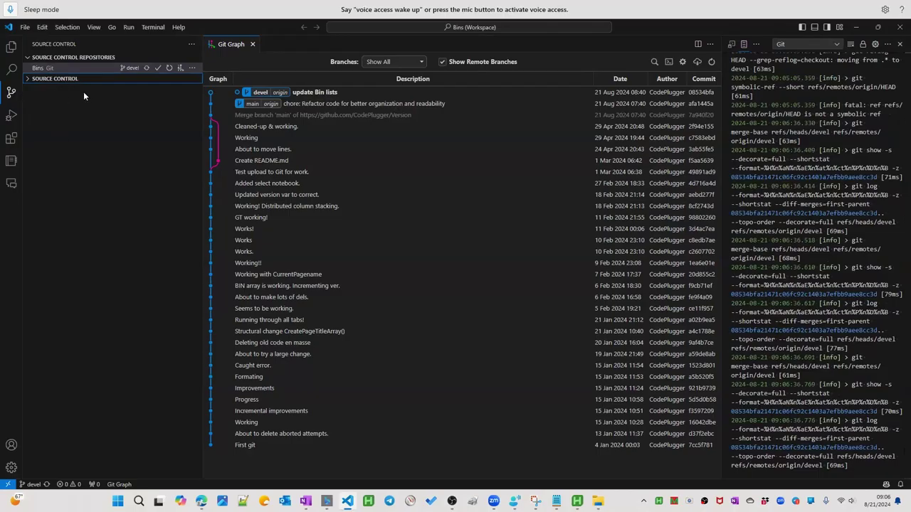
left_click(43, 79)
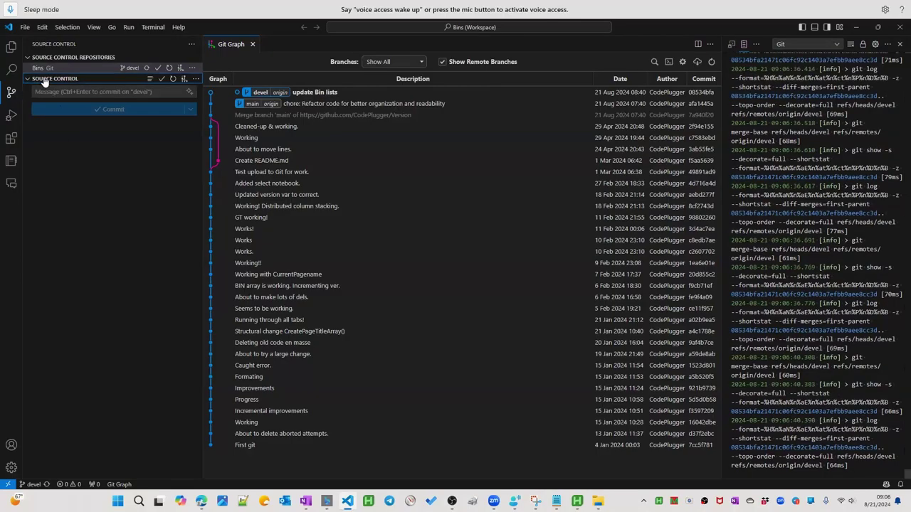
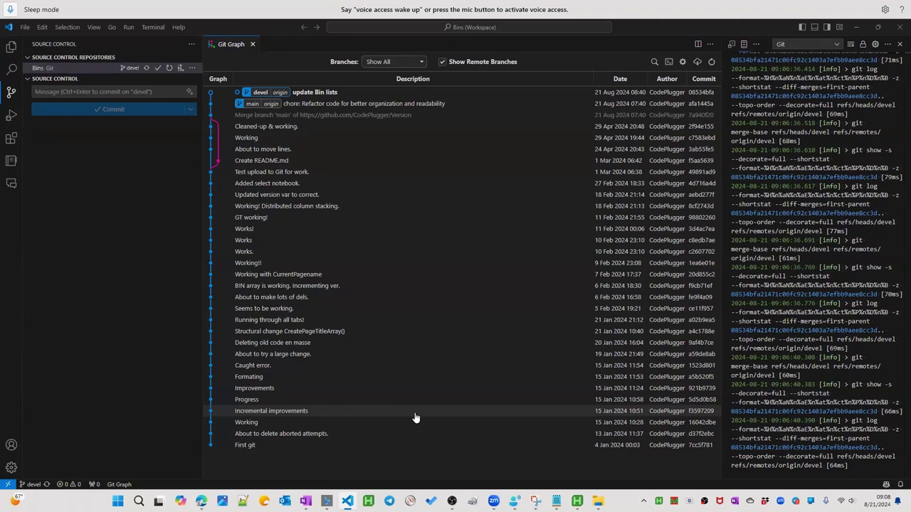
- Switch between the browser and Visual Studio Code to compare the Bins devel branch on GitHub with the local Git Graph
mouse_move(202, 501)
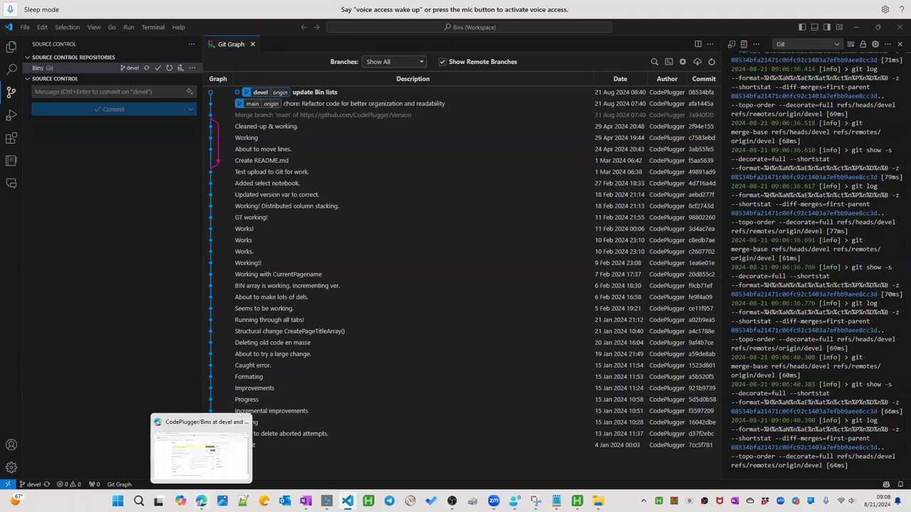
left_click(205, 476)
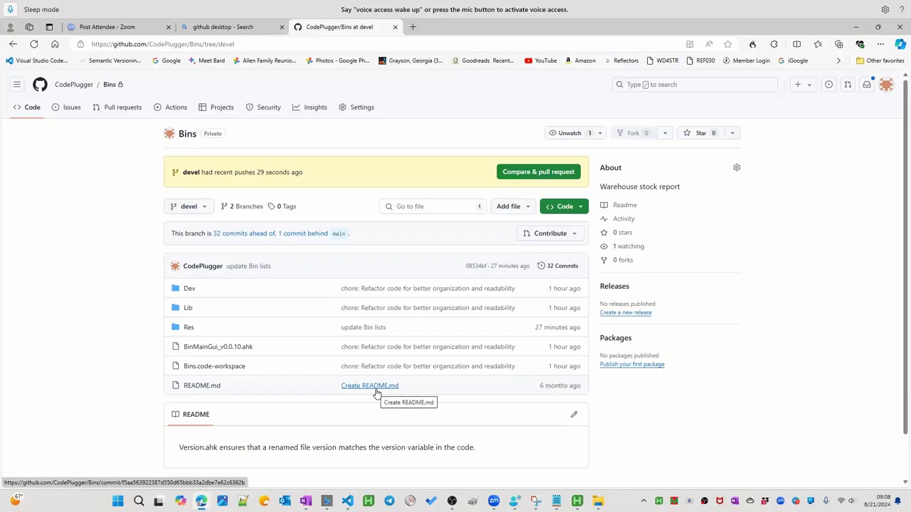
mouse_move(348, 501)
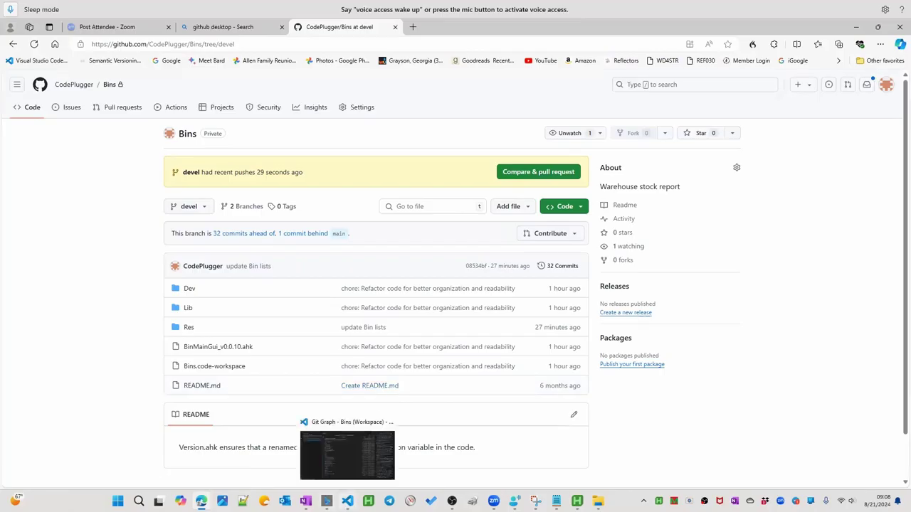
left_click(347, 460)
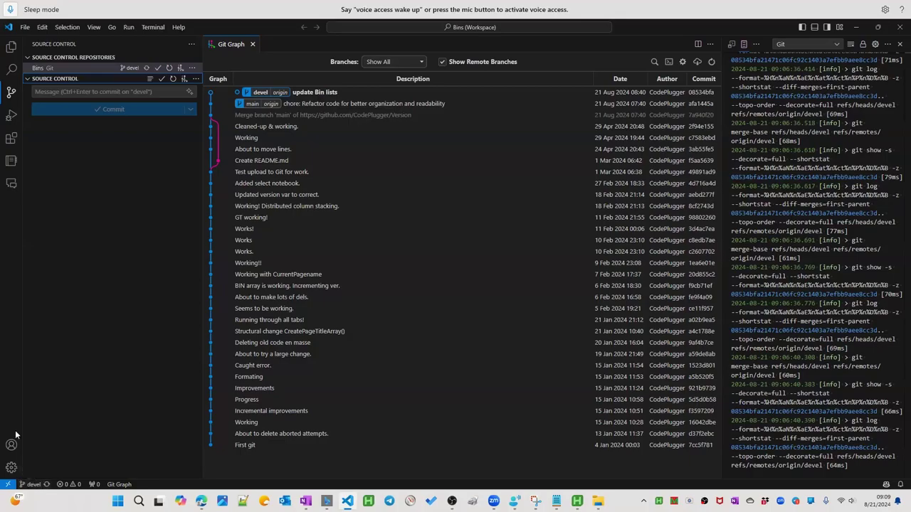
left_click(202, 501)
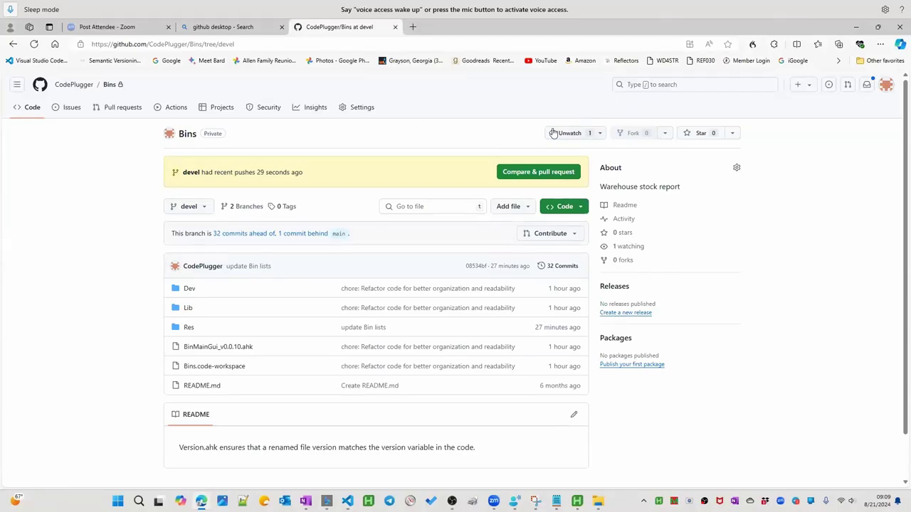
- Switch to the Zoom meeting, open the participants list, and stop the other participant's screen sharing
left_click(353, 109)
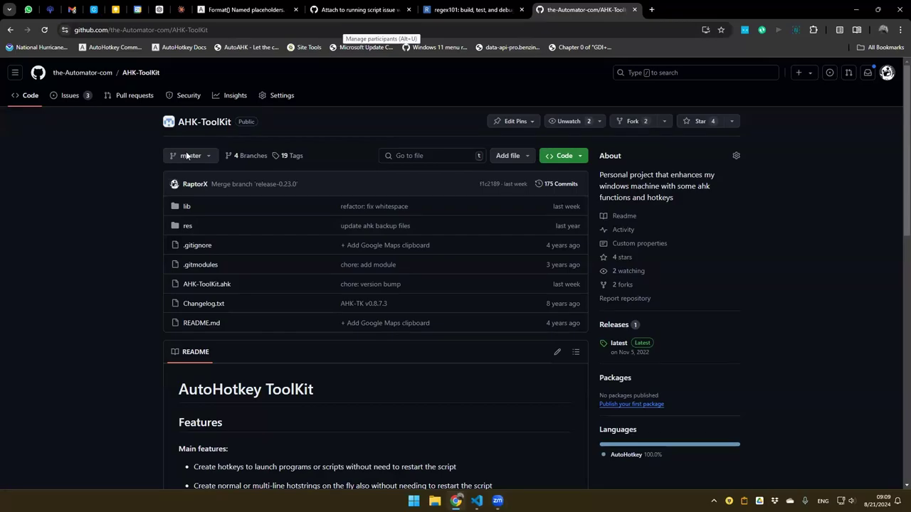
mouse_move(498, 500)
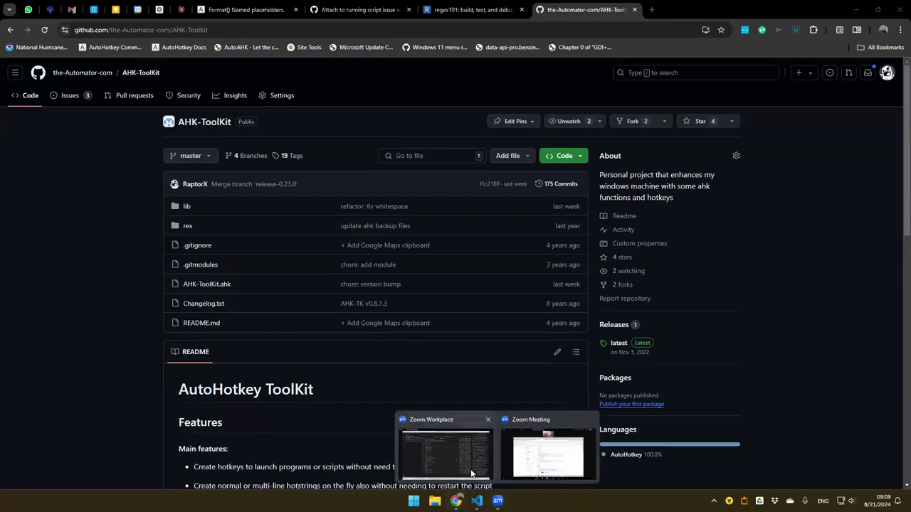
left_click(541, 458)
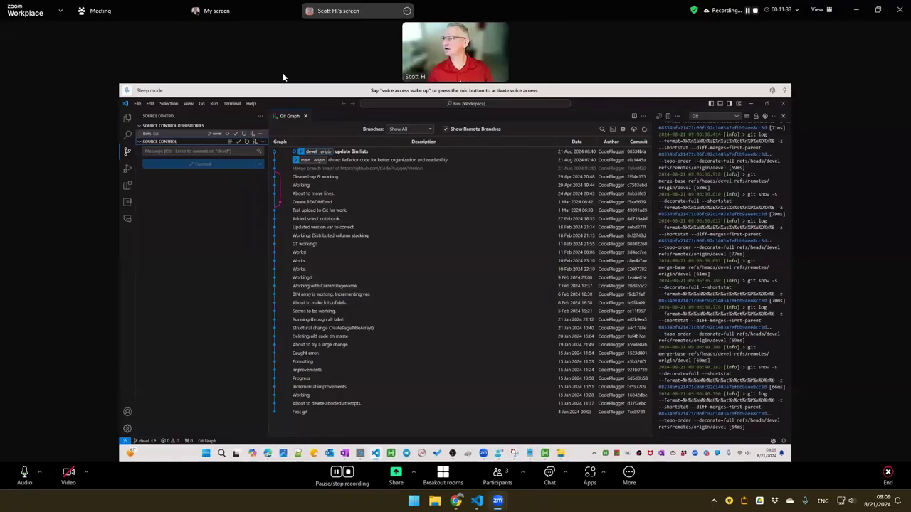
mouse_move(427, 48)
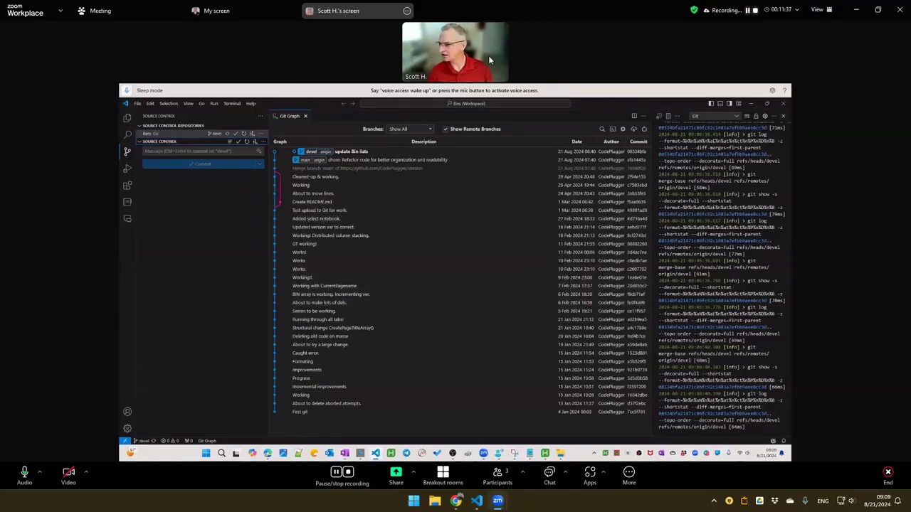
key("alt+u")
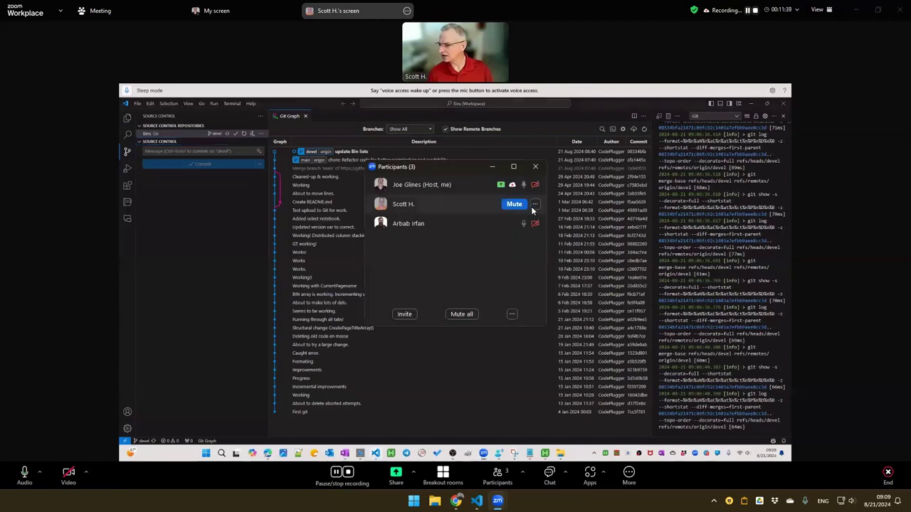
left_click(535, 204)
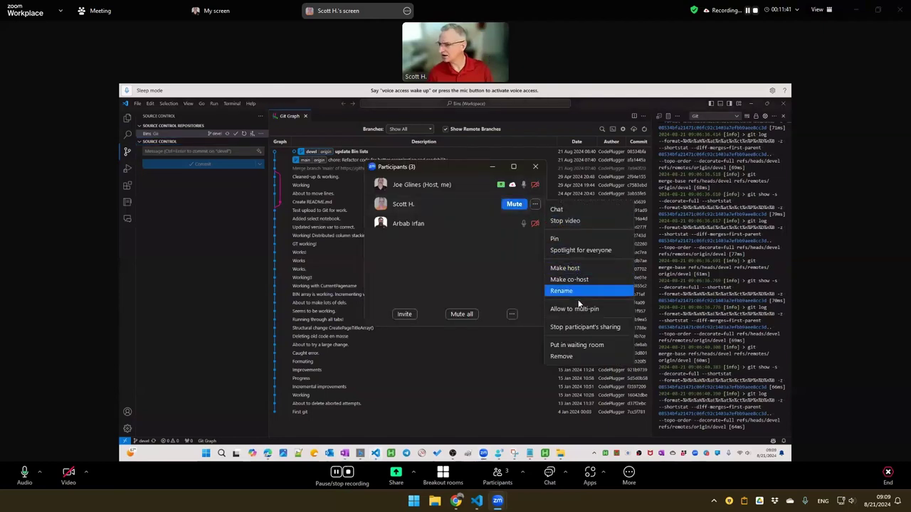
left_click(585, 327)
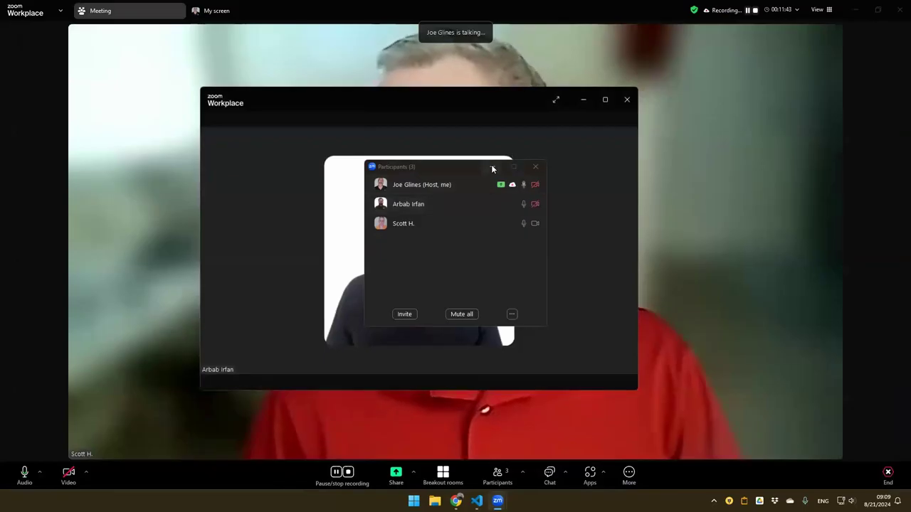
- Minimize the participants list and the meeting video window, and view the AHK-ToolKit repository page in the browser
left_click(492, 167)
double_click(562, 118)
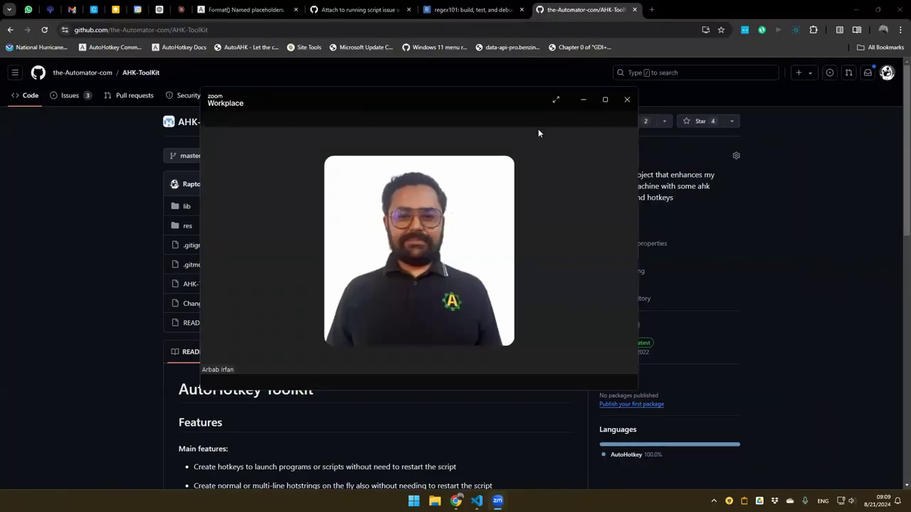
left_click(583, 100)
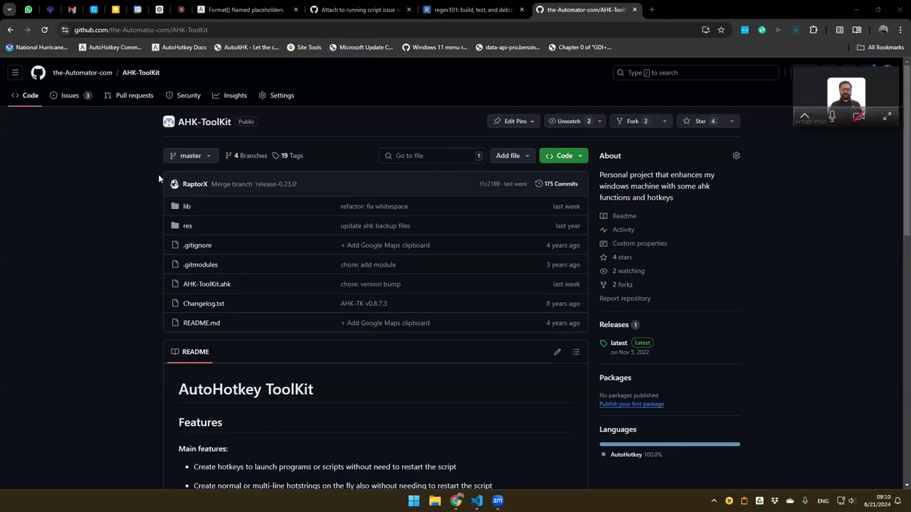
scroll(118, 221, "down", 2)
scroll(119, 226, "down", 1)
scroll(118, 226, "up", 3)
- Sign out of the current Zoom Workplace account from the system tray
left_click(714, 501)
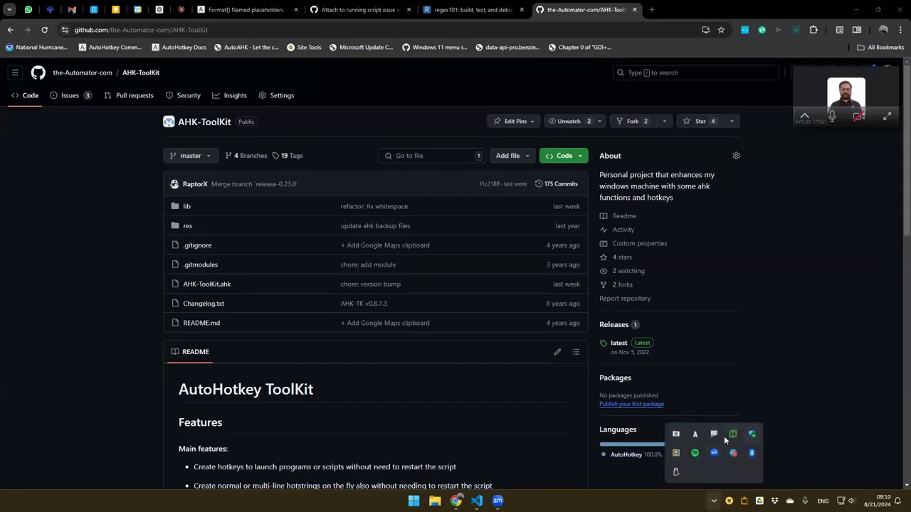
right_click(714, 453)
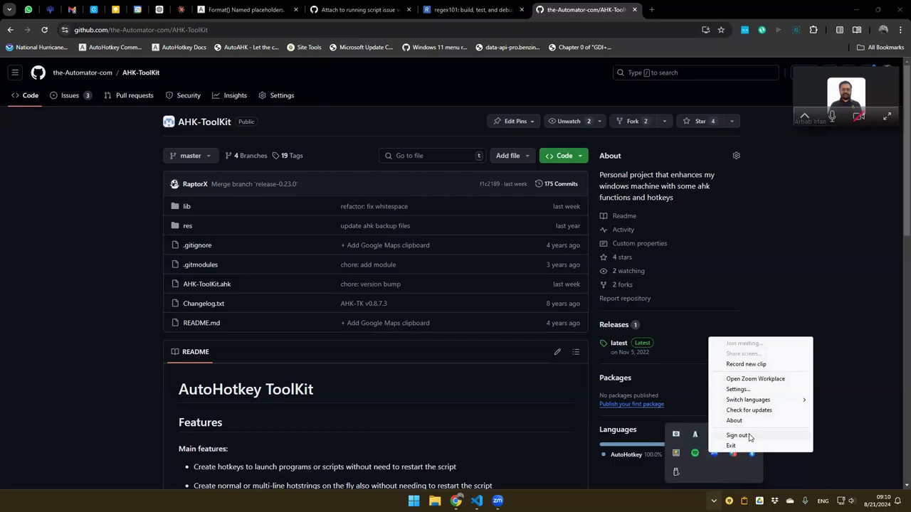
left_click(748, 437)
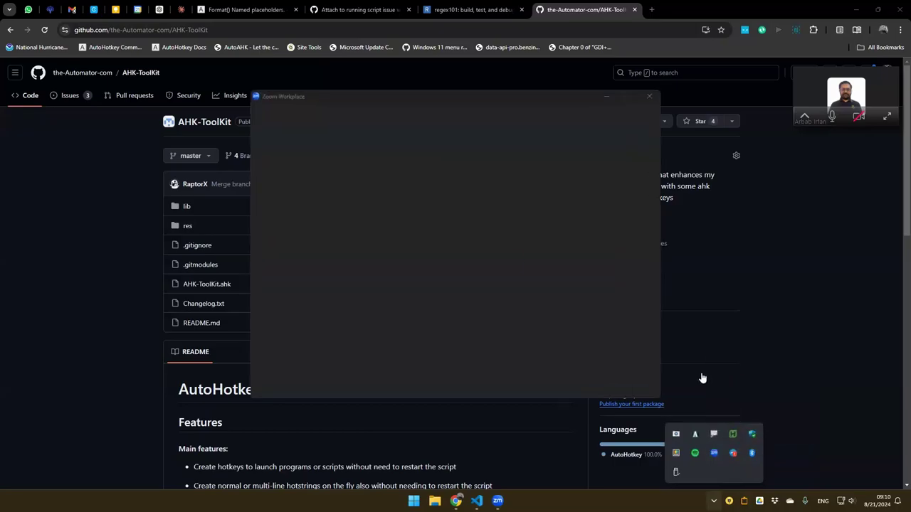
- Sign in to Zoom with the existing Google account, then close the sign-in page and minimize Zoom Workplace
left_click(472, 294)
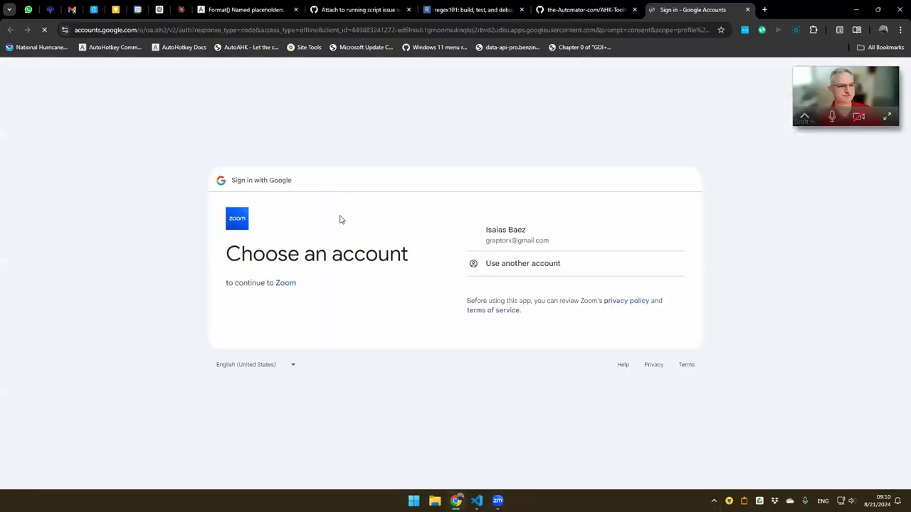
left_click(504, 239)
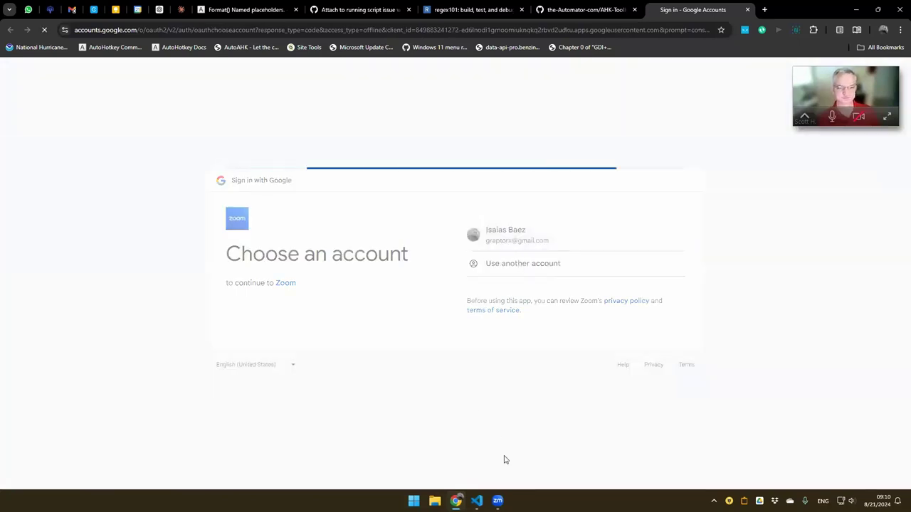
left_click(575, 332)
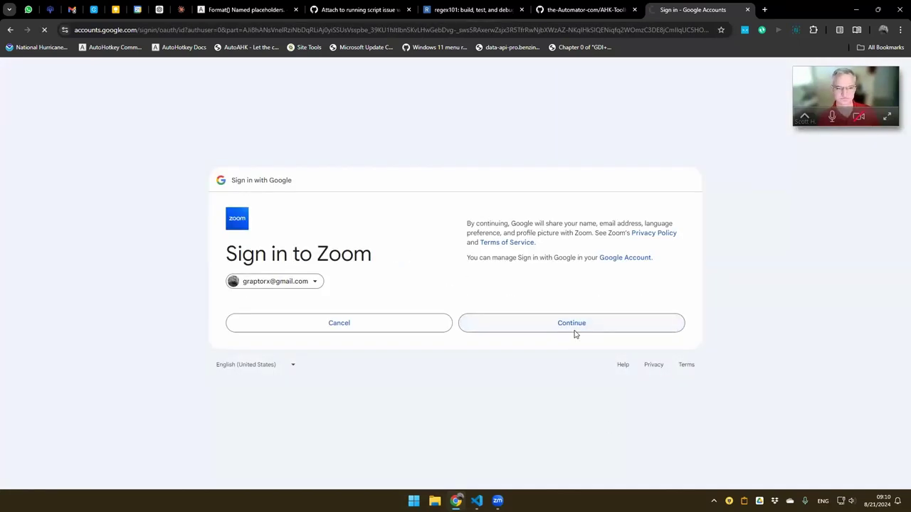
left_click(748, 10)
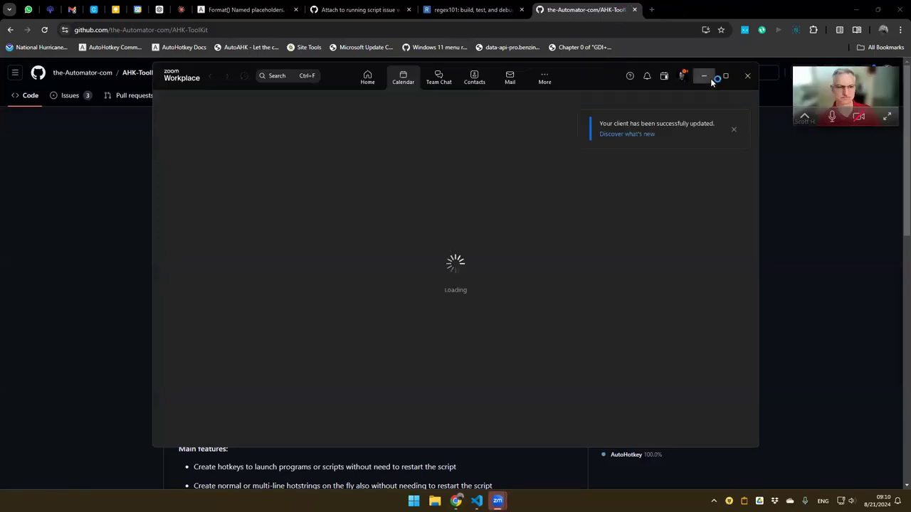
left_click(710, 77)
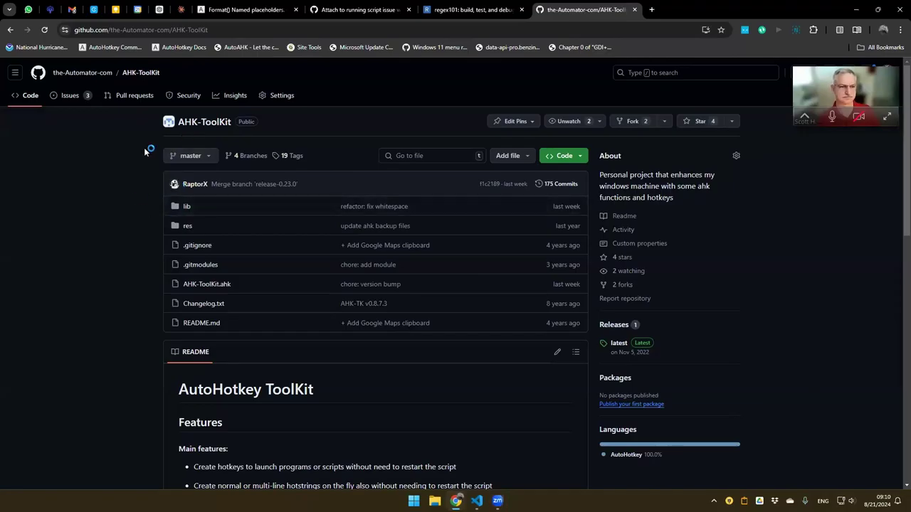
- View all branches of the AHK-ToolKit repository and return to the files of its master branch
left_click(192, 156)
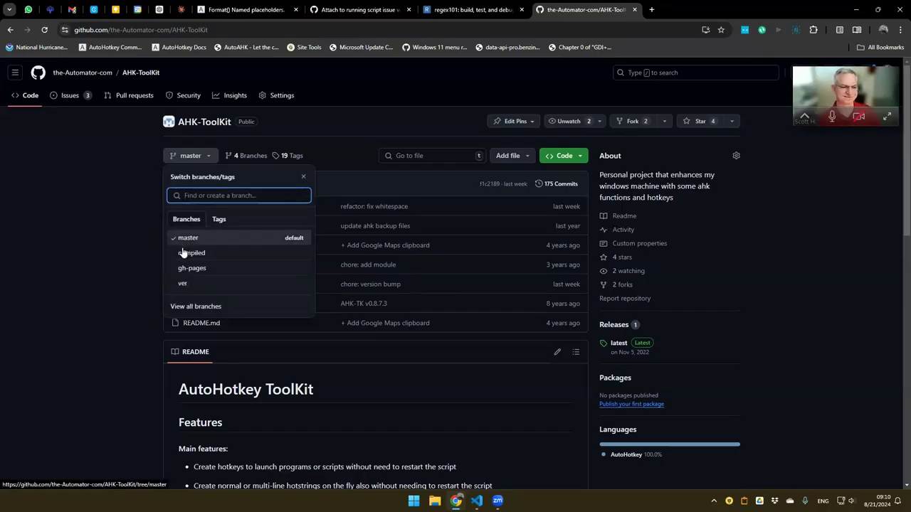
left_click(194, 306)
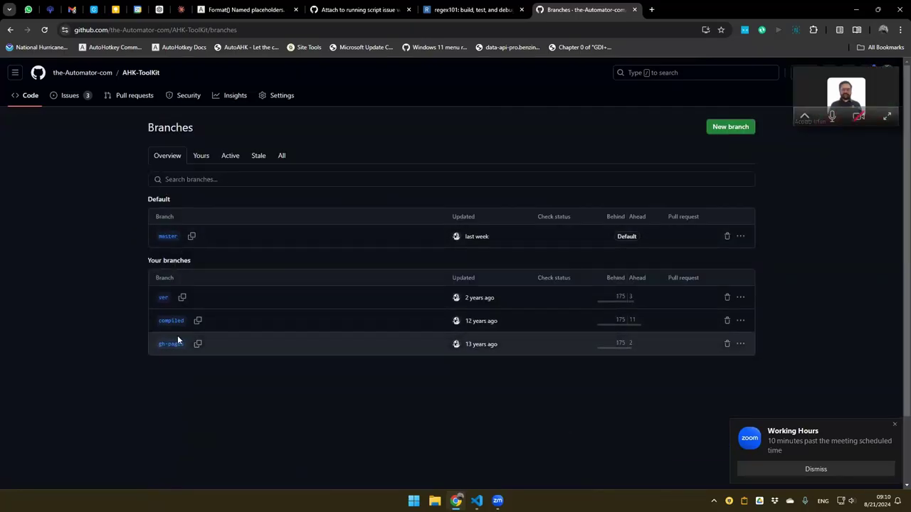
left_click(169, 238)
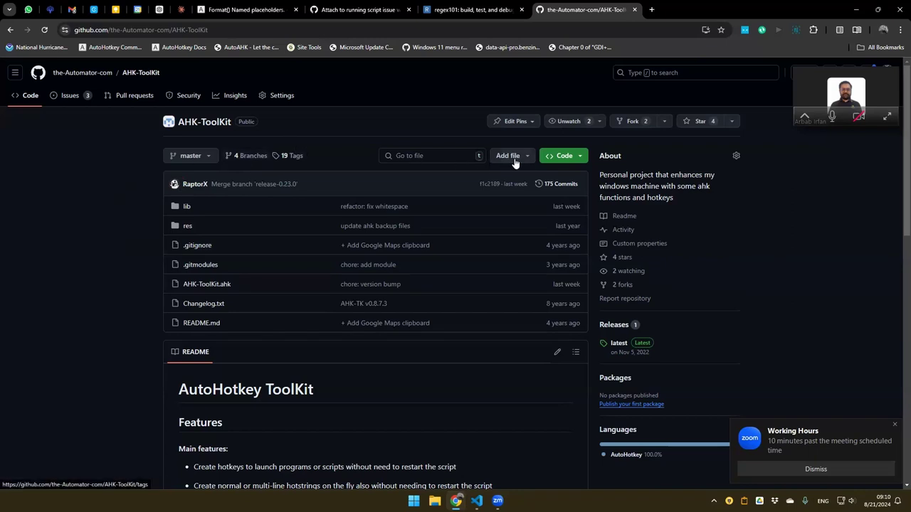
- Dismiss the clone options and look through the master branch's commit history in the AHK-ToolKit repository
left_click(568, 160)
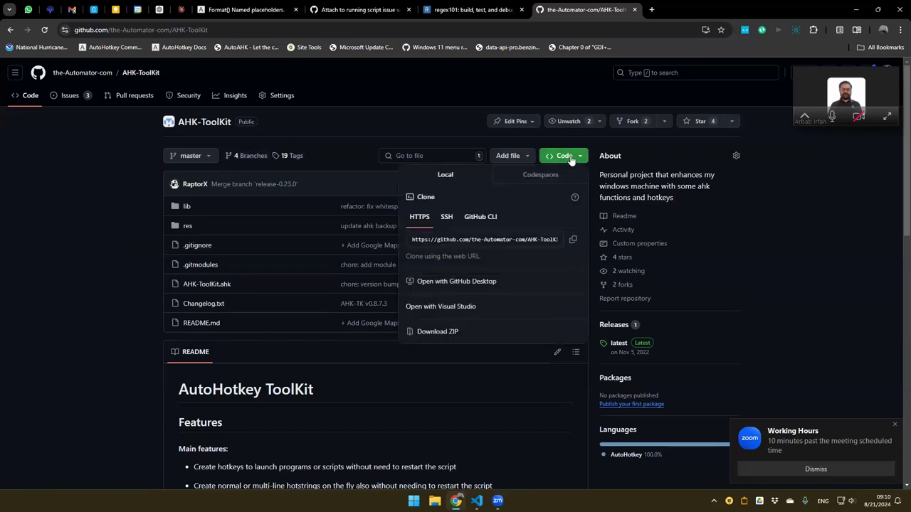
key("Escape")
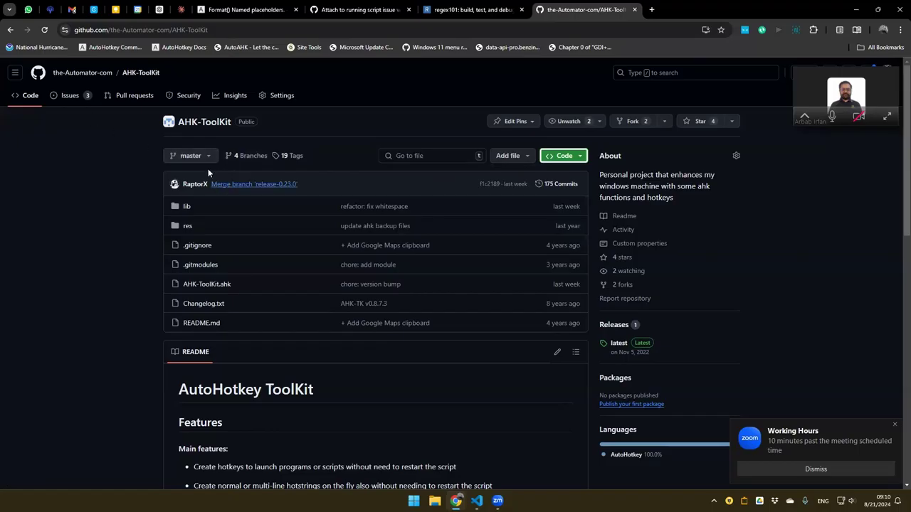
left_click(561, 186)
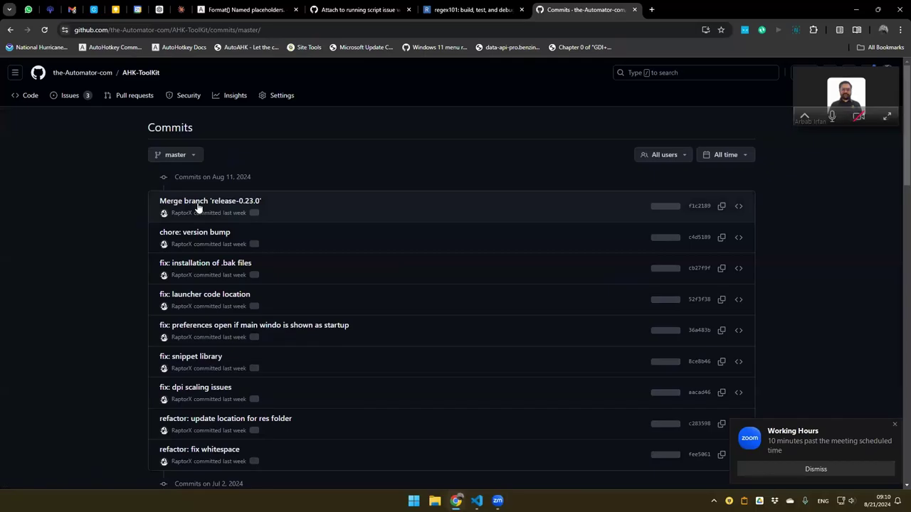
scroll(203, 260, "down", 1)
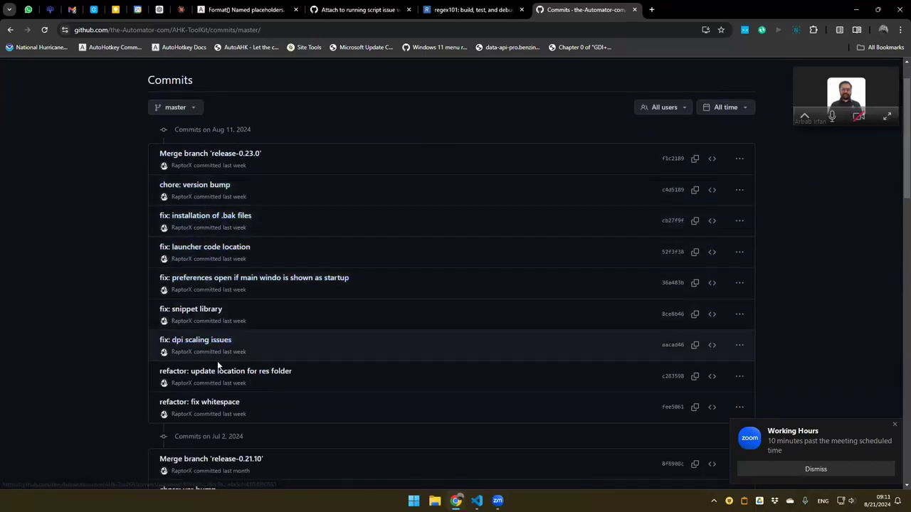
scroll(241, 399, "down", 4)
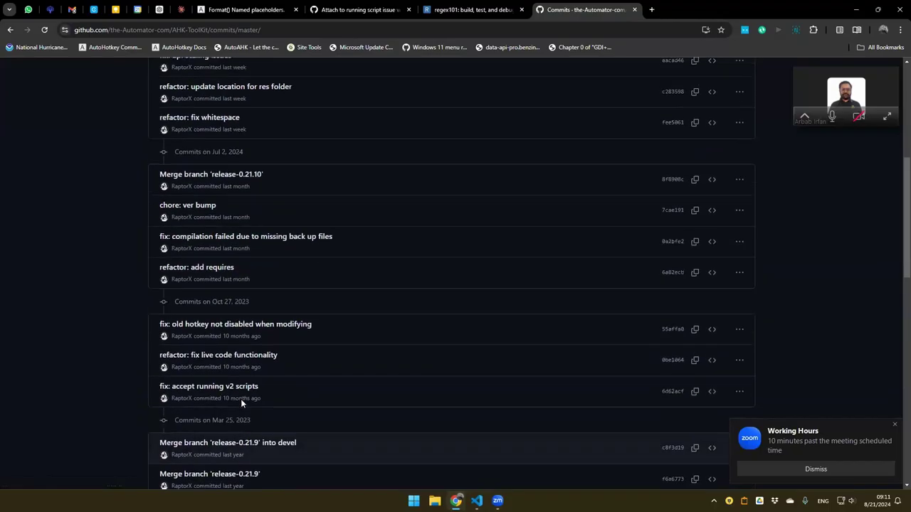
scroll(241, 395, "up", 5)
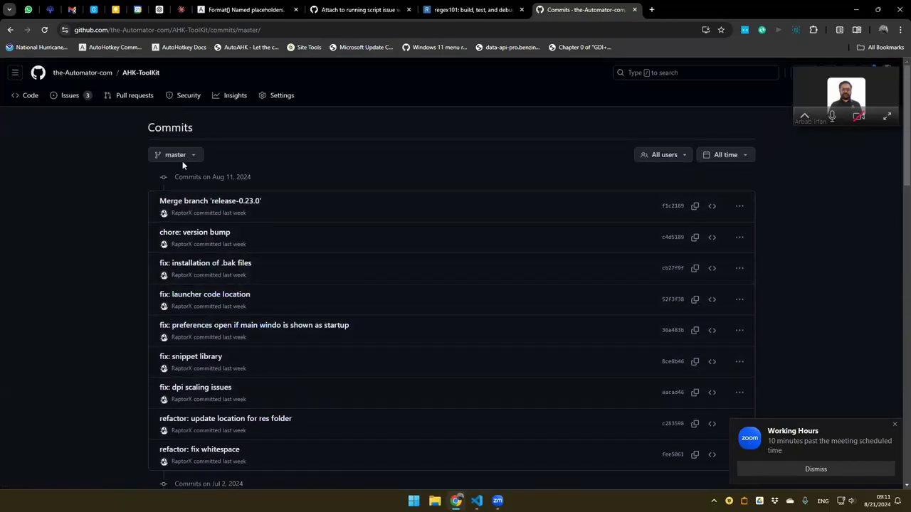
left_click(176, 154)
key("Escape")
mouse_move(497, 501)
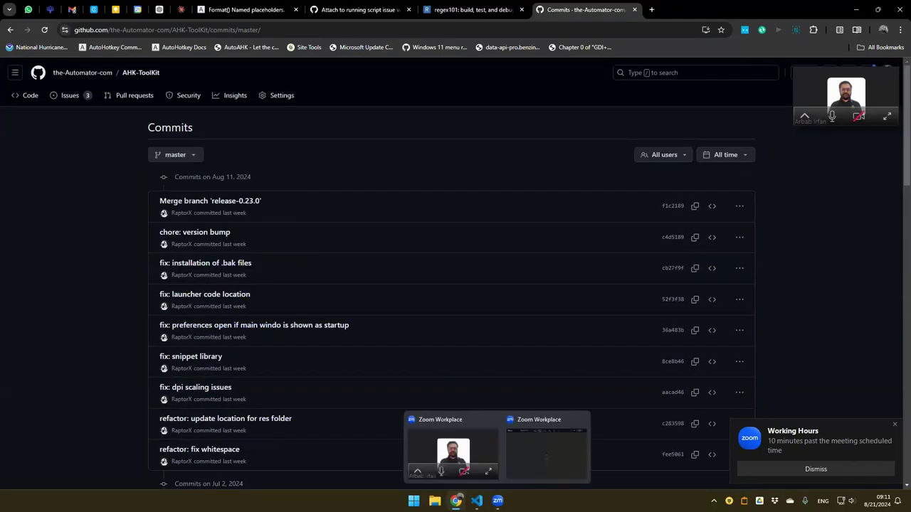
- Launch a new Visual Studio Code window and open the AHK-Toolkit folder from the v1 directory of AutoHotkey documents
left_click(413, 500)
left_click(341, 225)
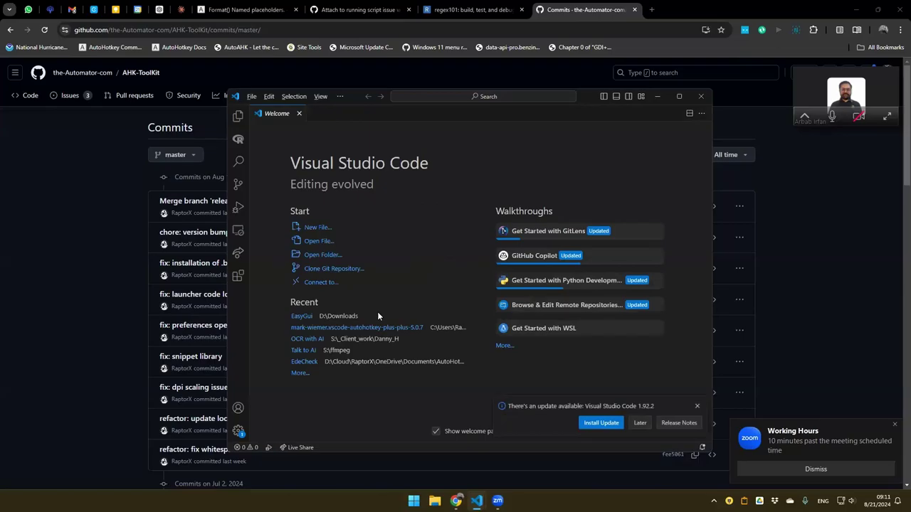
key("ctrl+k")
key("ctrl+o")
left_click(271, 226)
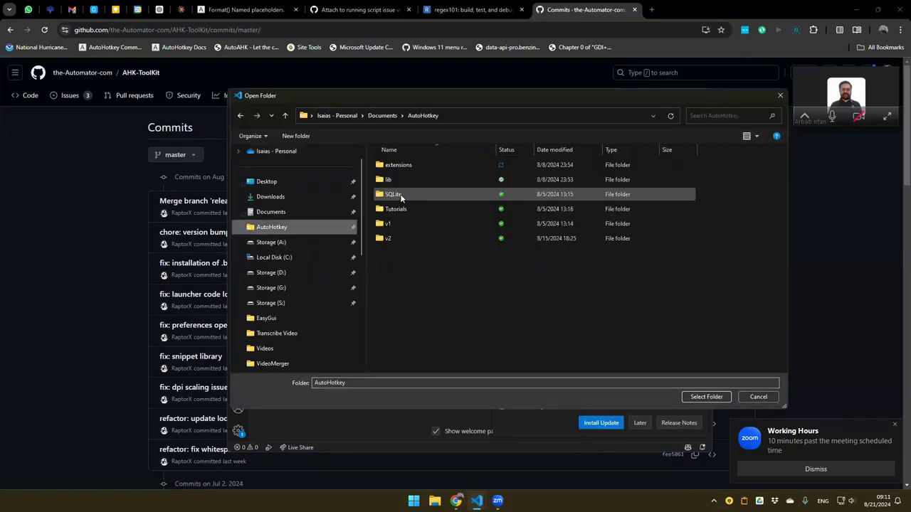
double_click(403, 222)
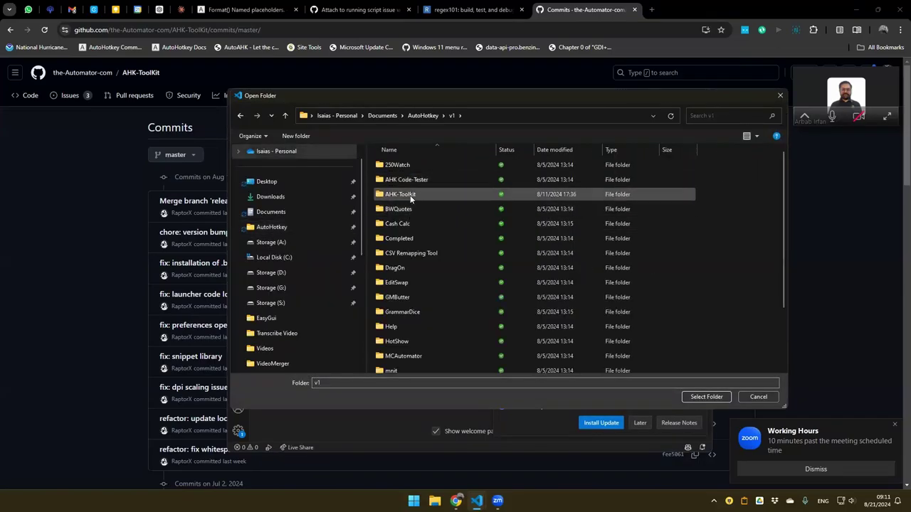
double_click(410, 195)
left_click(707, 397)
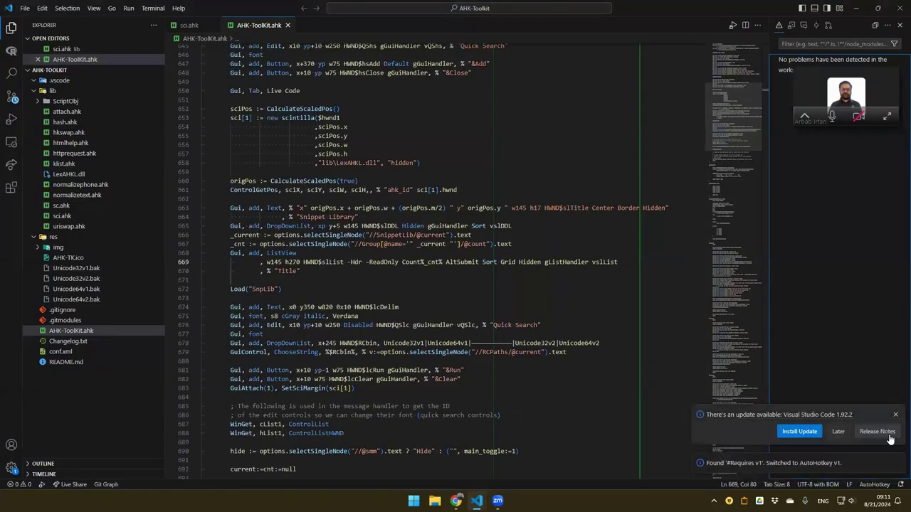
- Postpone the Visual Studio Code update, dismiss the AutoHotkey version notification and open the Git Graph for AHK-ToolKit
left_click(843, 432)
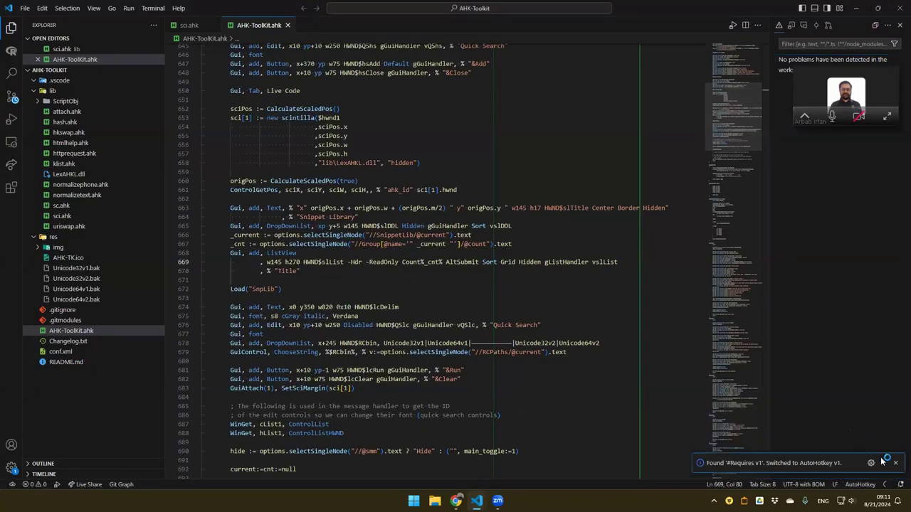
left_click(895, 463)
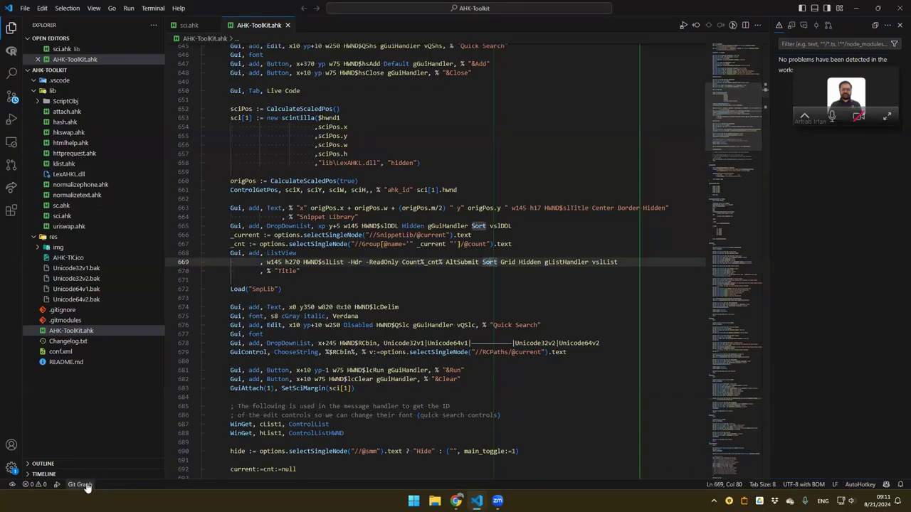
key("F5")
left_click(352, 246)
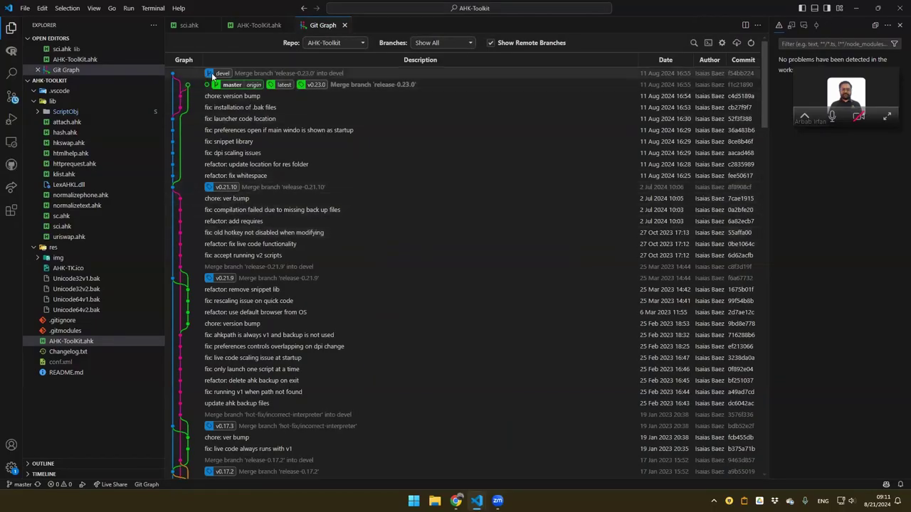
- View the details of the devel branch's "Merge branch 'release-0.23.0' into devel" commit and collapse them again
left_click(265, 74)
left_click(268, 75)
left_click(268, 76)
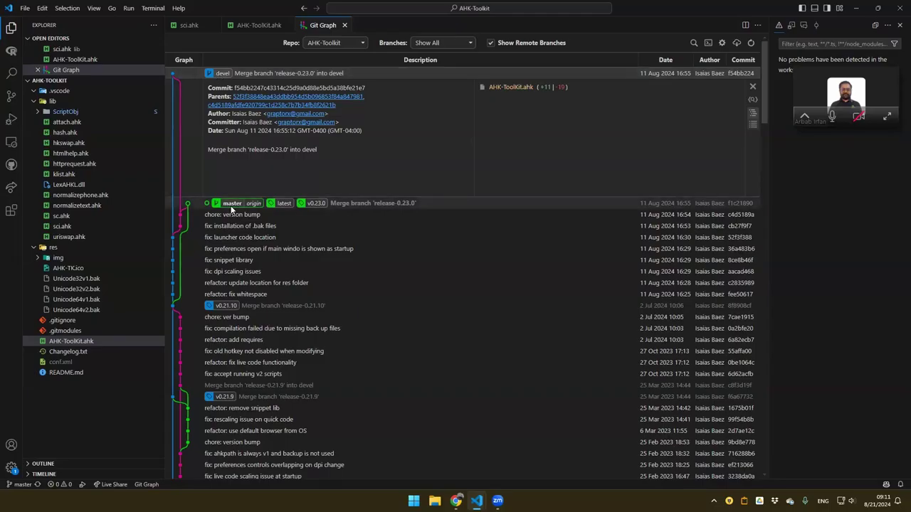
left_click(239, 74)
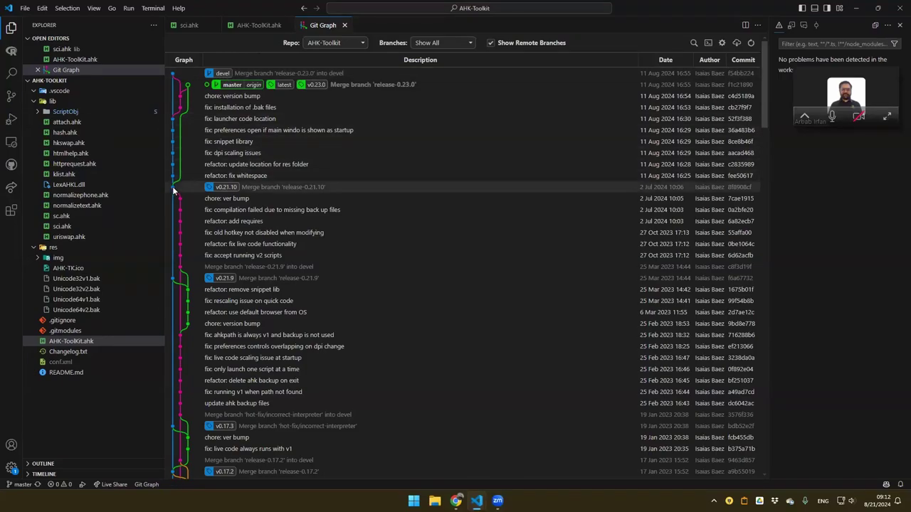
- Examine the graph lines and the individual fix and refactor commits between the v0.21.10 and v0.23.0 merges
mouse_move(172, 191)
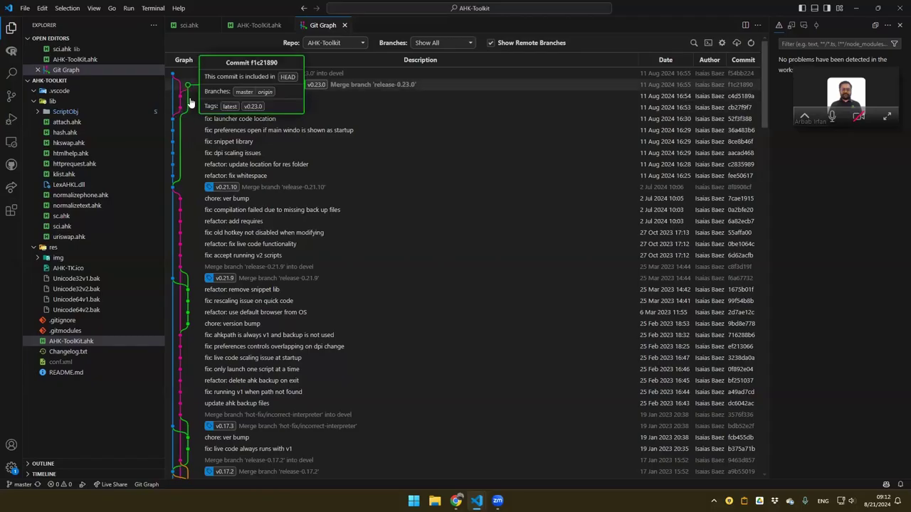
left_click(246, 177)
left_click(261, 176)
left_click(258, 166)
left_click(258, 166)
left_click(256, 154)
left_click(256, 153)
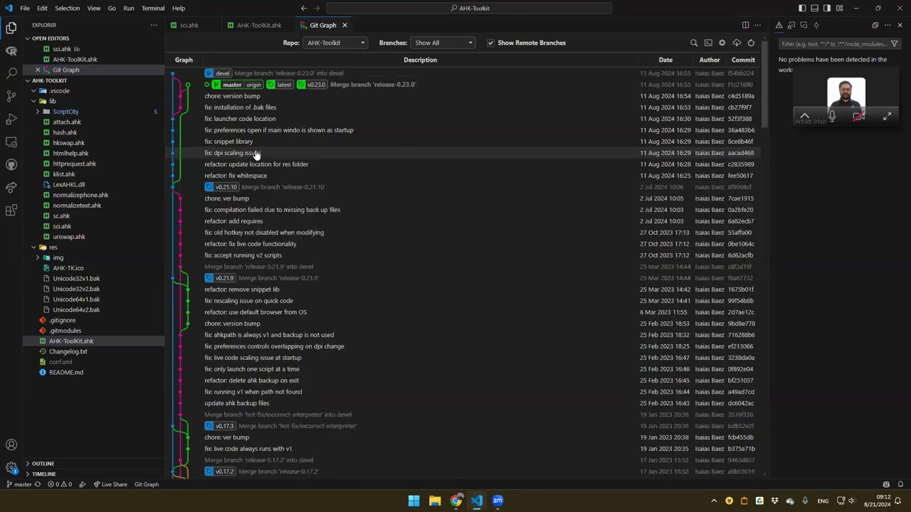
left_click(246, 143)
left_click(250, 143)
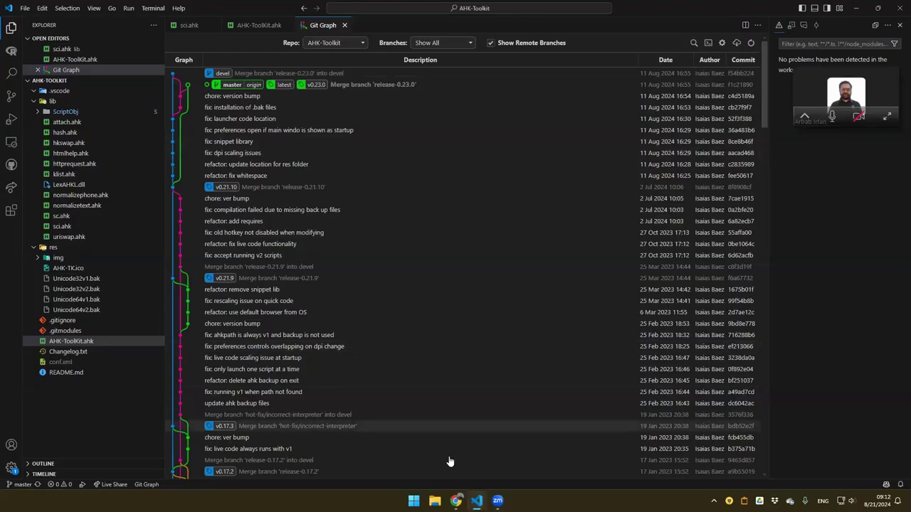
- Compare the master branch's commit list on GitHub with the AHK-ToolKit Git Graph in Visual Studio Code and return to the browser
left_click(457, 500)
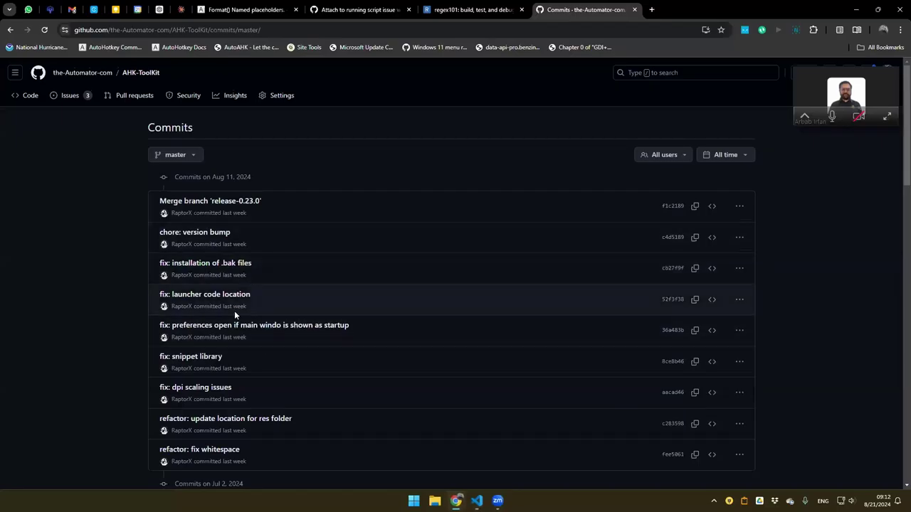
scroll(234, 310, "down", 2)
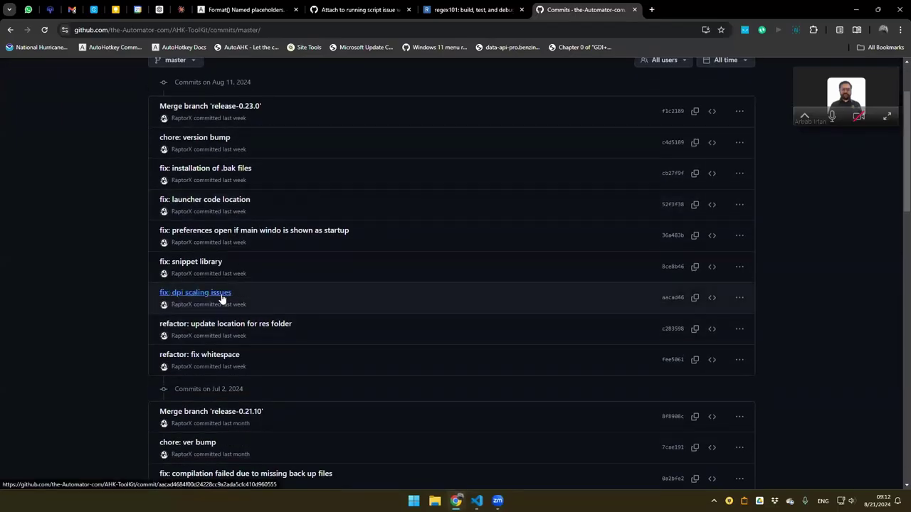
scroll(222, 300, "up", 1)
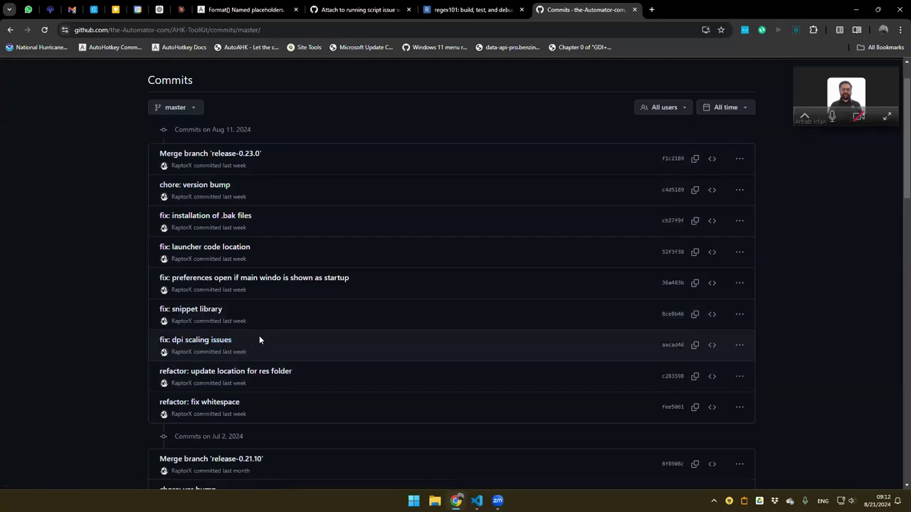
mouse_move(477, 501)
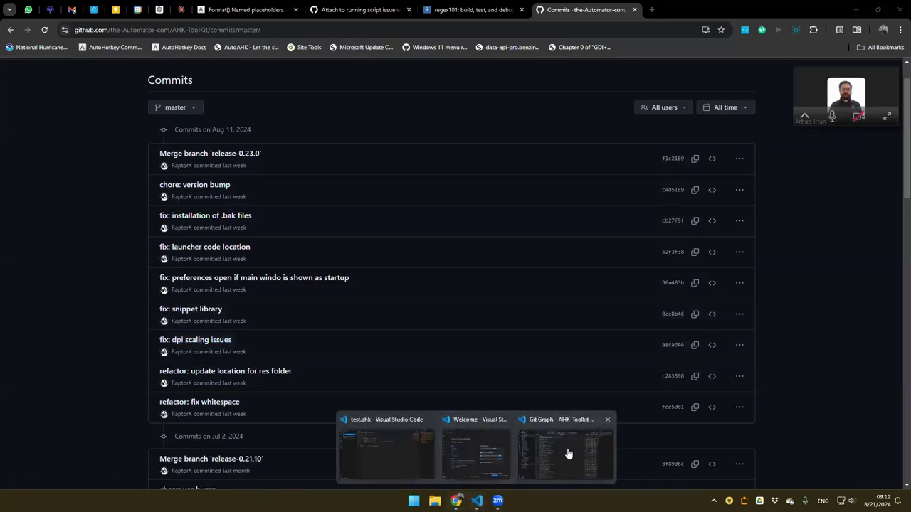
left_click(568, 454)
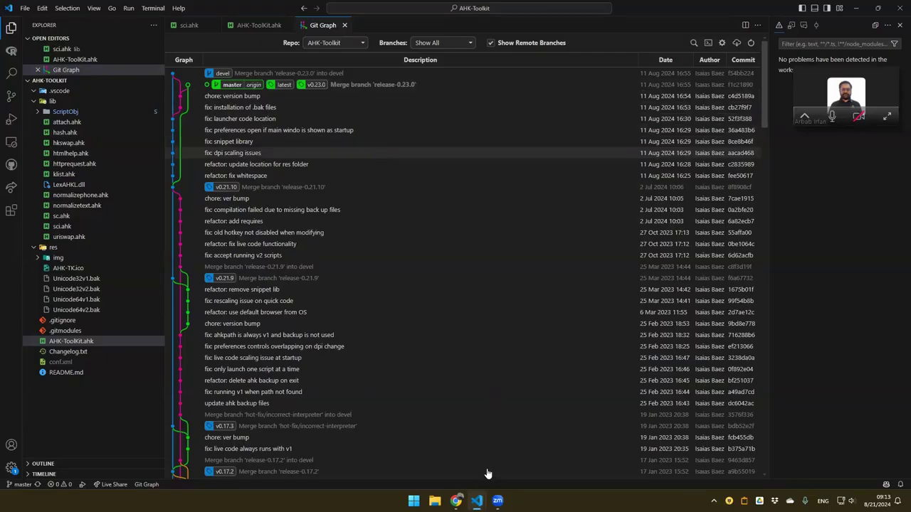
mouse_move(456, 501)
left_click(465, 463)
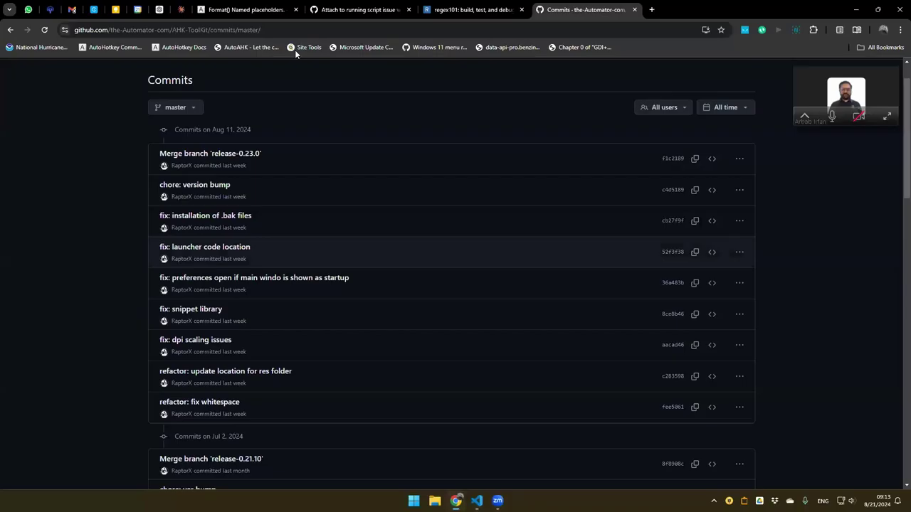
left_click(265, 30)
type("ffmpeg")
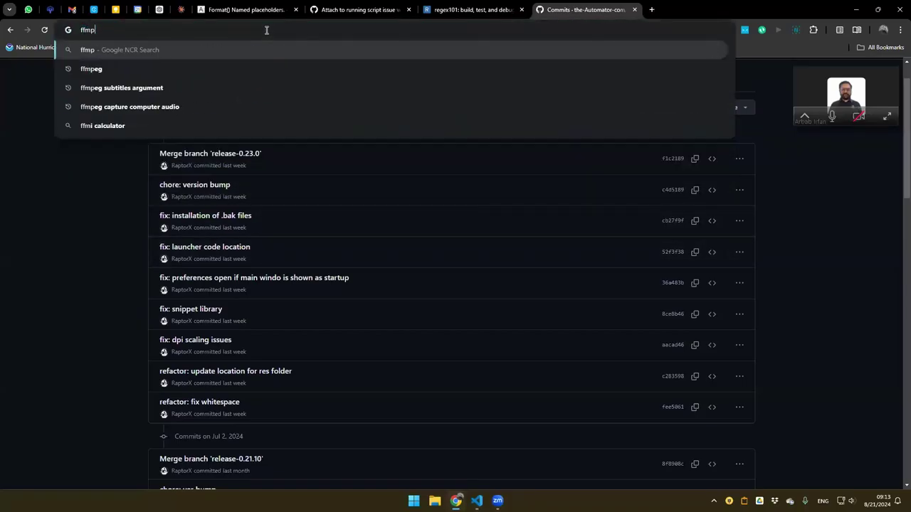
key("BackSpace")
key("BackSpace")
key("BackSpace")
key("BackSpace")
key("BackSpace")
key("BackSpace")
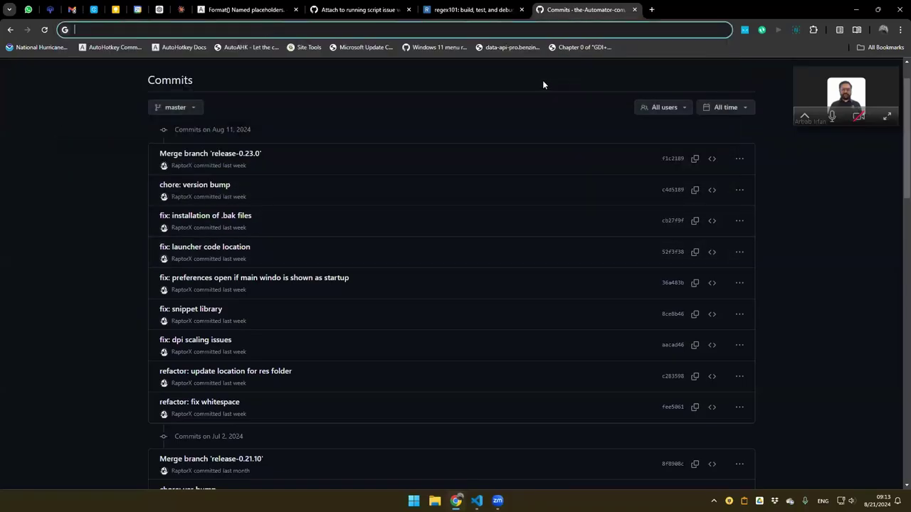
left_click(602, 151)
- Search all of GitHub for "ffmpeg" and open the FFmpeg/FFmpeg repository
scroll(602, 150, "up", 1)
left_click(686, 73)
type("ffm")
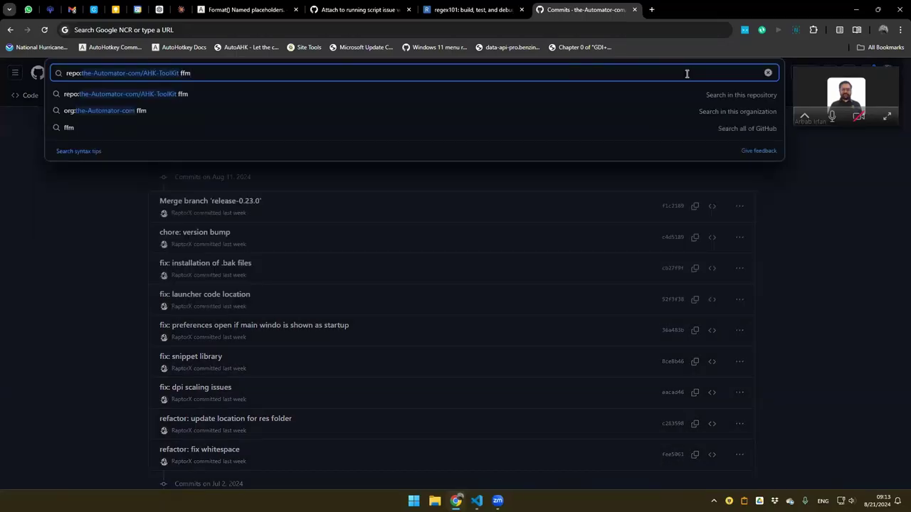
key("ctrl+a")
type("m")
key("BackSpace")
type("ffmpeg")
key("Escape")
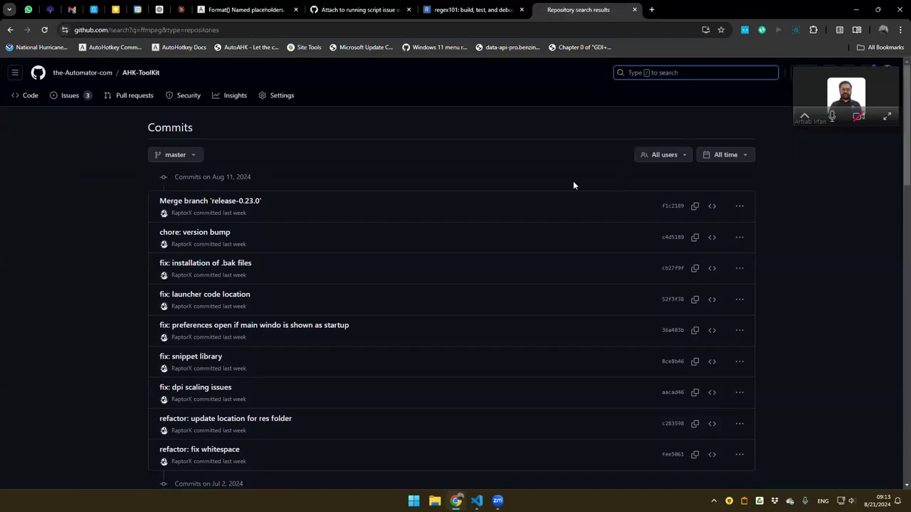
left_click(214, 135)
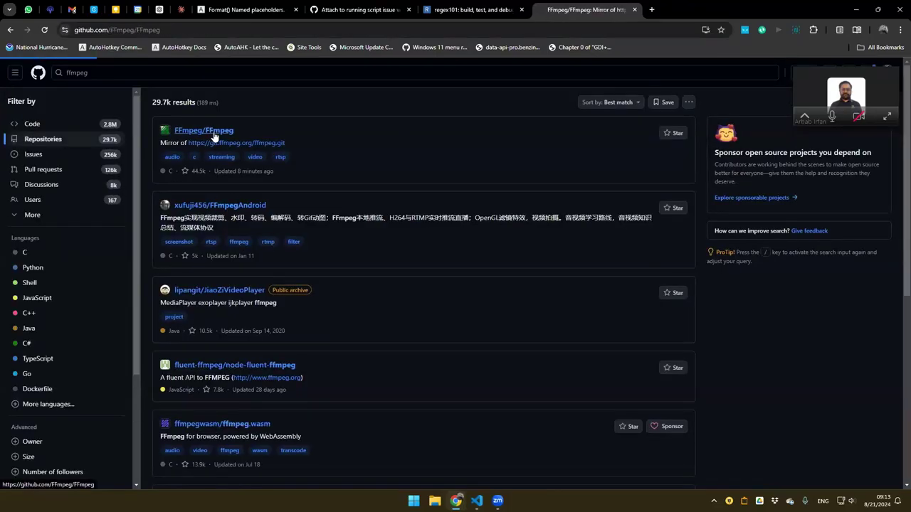
- Look through the FFmpeg repository's branch list and its overview of default and active branches
left_click(206, 156)
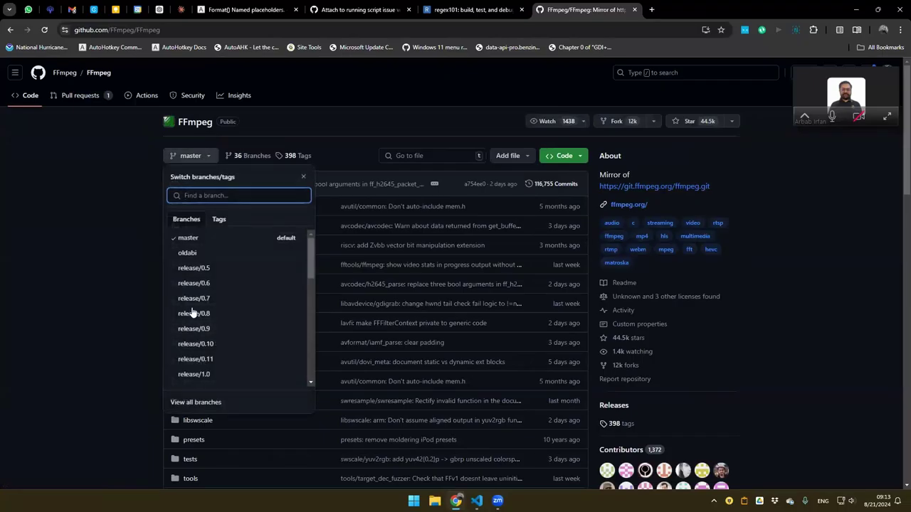
scroll(228, 325, "down", 5)
scroll(235, 337, "down", 5)
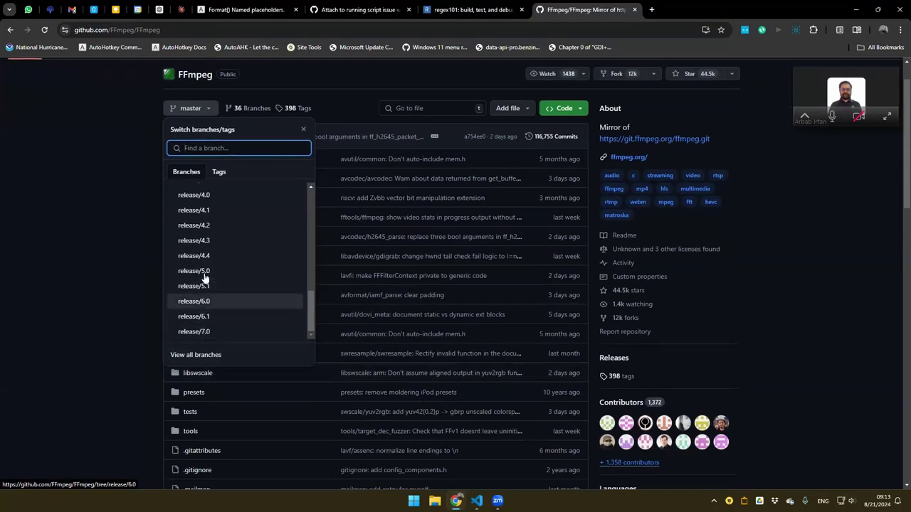
scroll(209, 309, "up", 4)
scroll(211, 311, "up", 5)
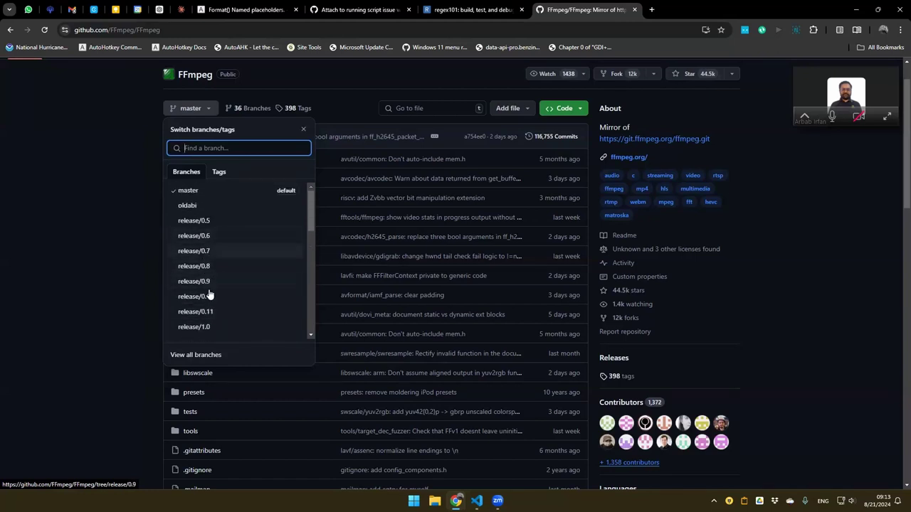
left_click(204, 356)
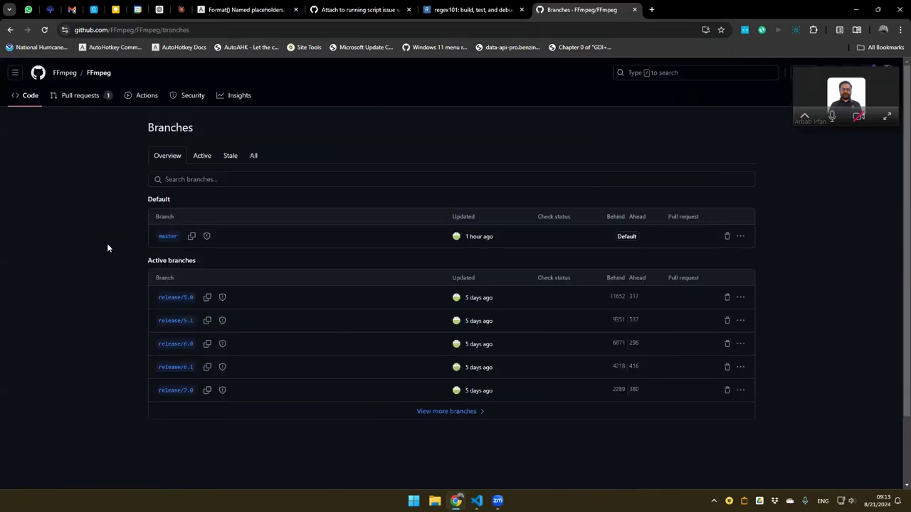
scroll(107, 244, "down", 1)
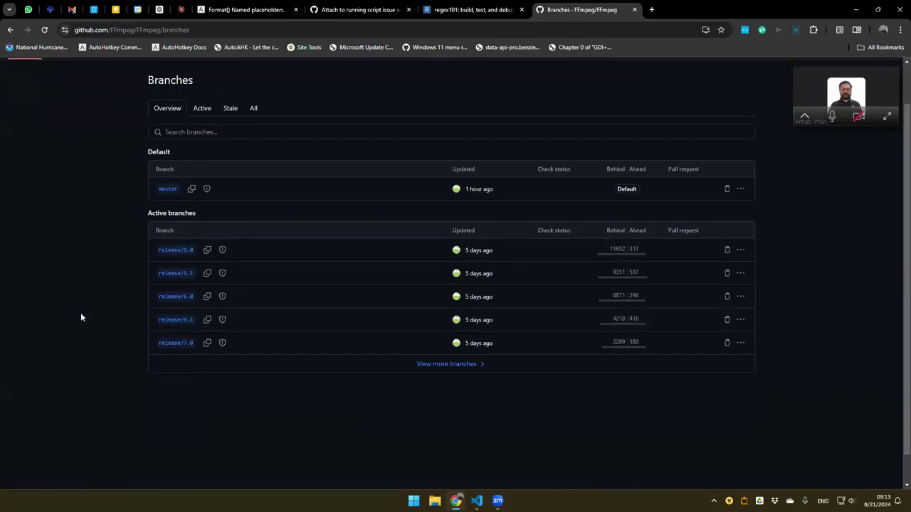
scroll(81, 312, "up", 1)
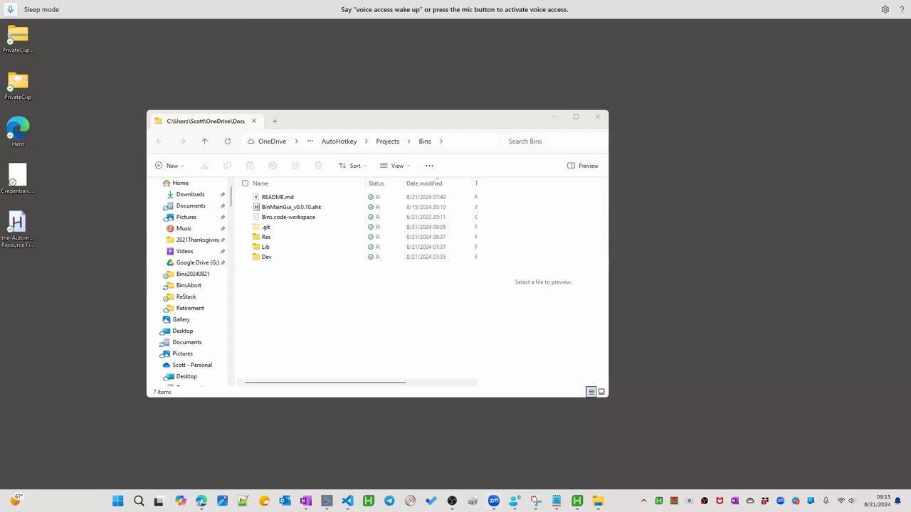
- Switch to Microsoft Edge and look through the general settings of the Bins repository on GitHub
mouse_move(202, 502)
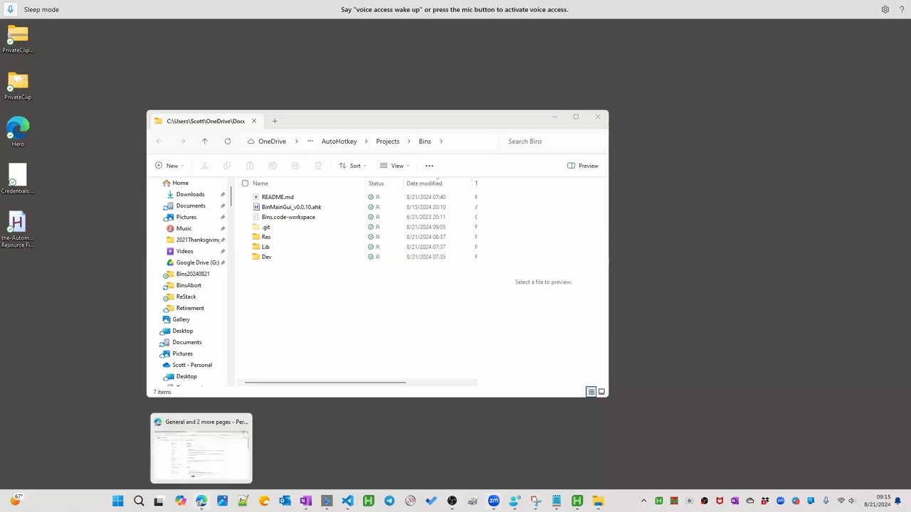
left_click(202, 463)
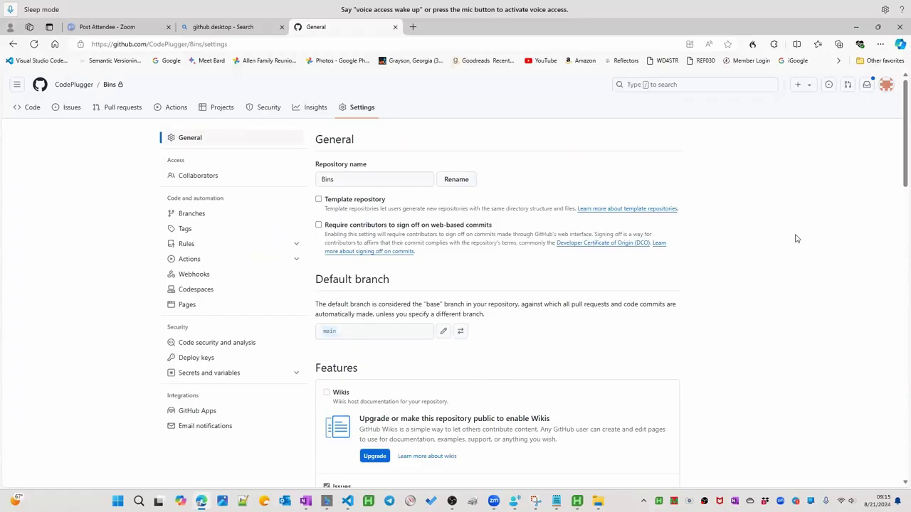
scroll(896, 178, "down", 2)
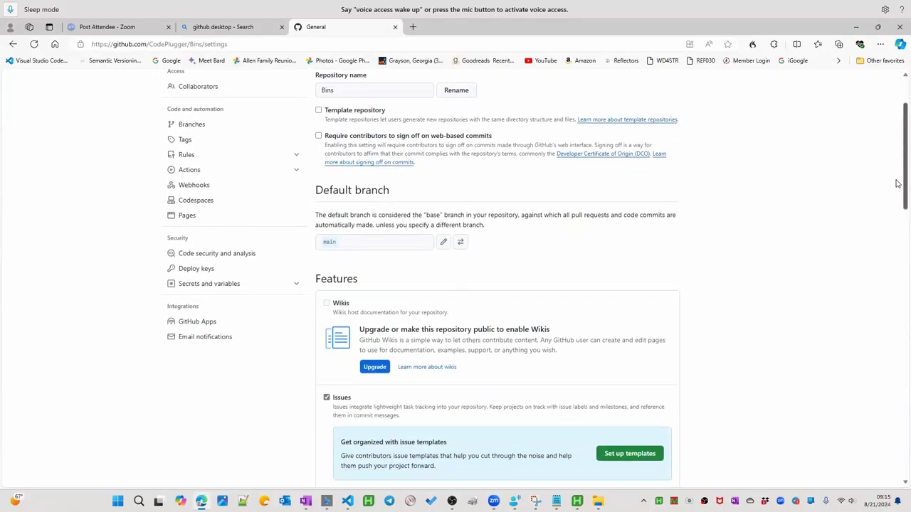
scroll(897, 191, "down", 3)
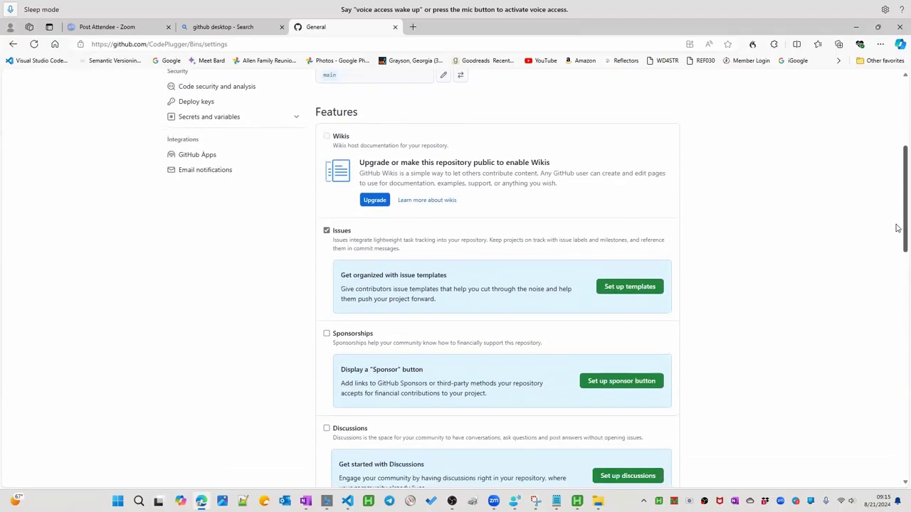
scroll(897, 228, "up", 5)
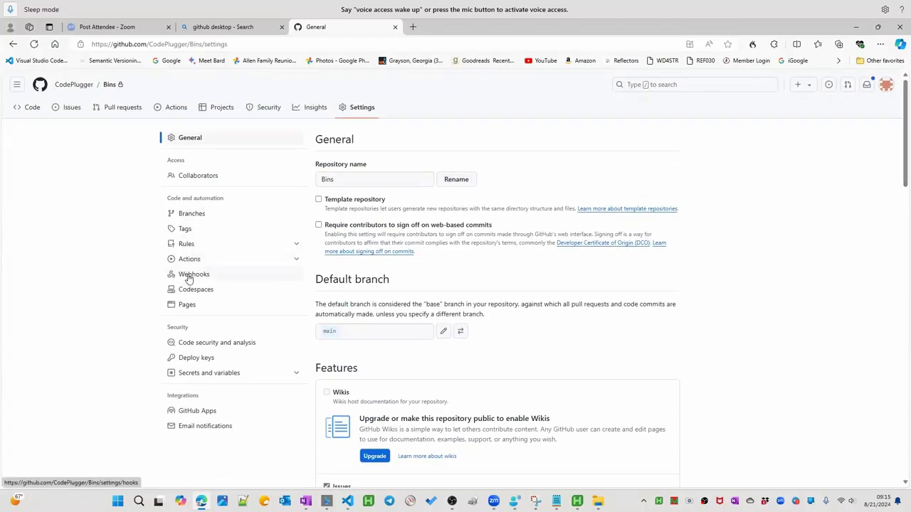
- Invite a collaborator to the Bins repository by searching for the person's GitHub username and adding the matching account
left_click(210, 178)
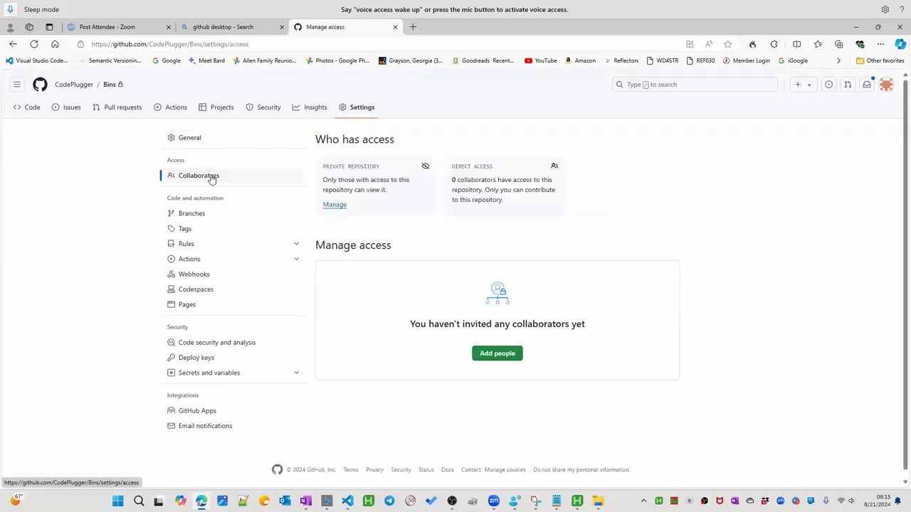
left_click(498, 355)
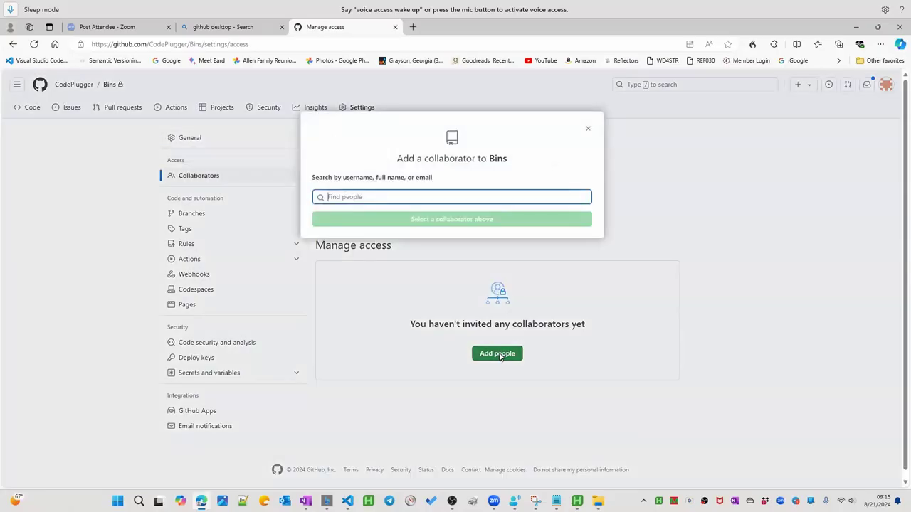
type("xec")
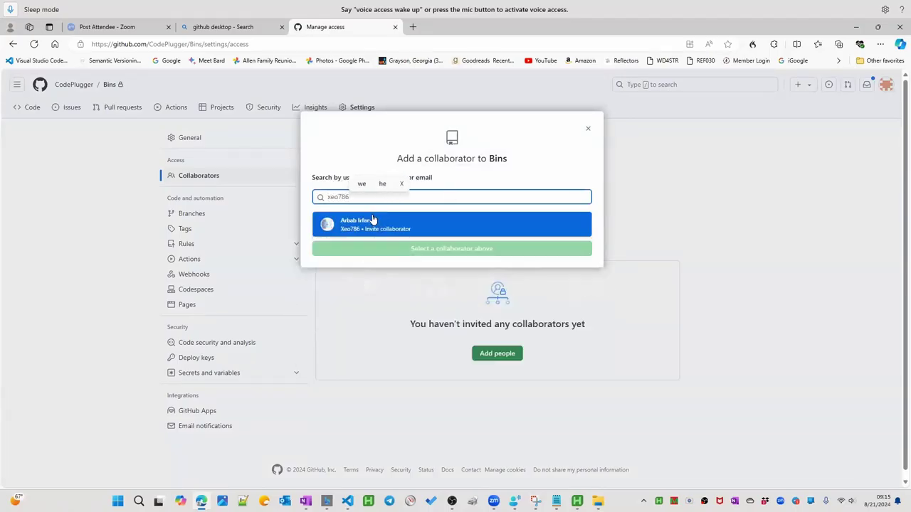
left_click(372, 221)
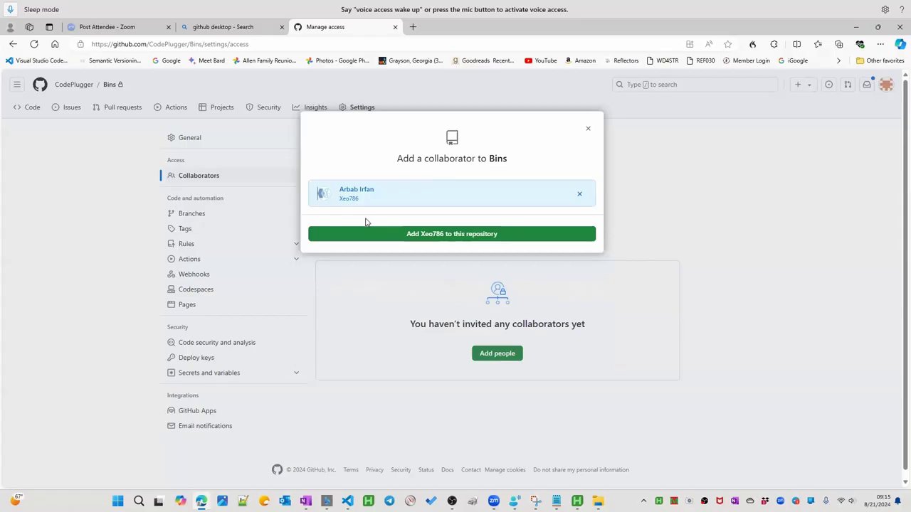
left_click(437, 234)
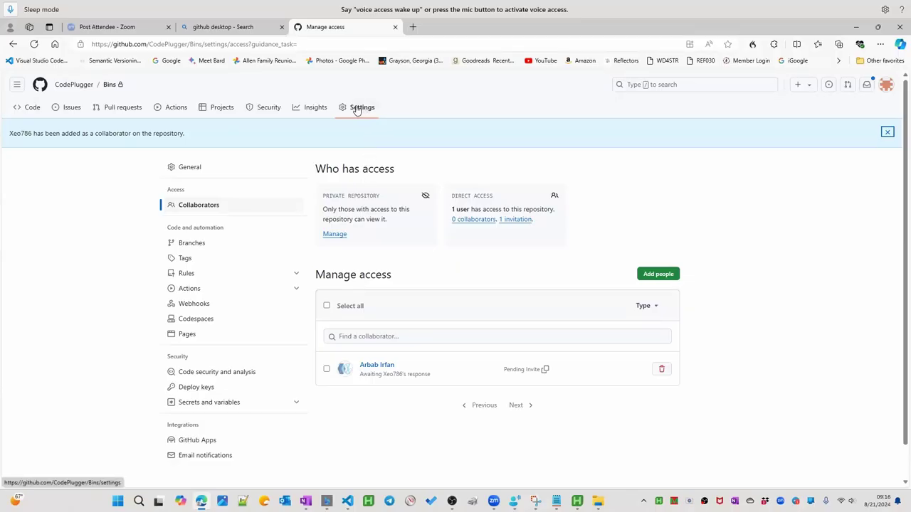
- View the pull requests page of the Bins repository
left_click(122, 108)
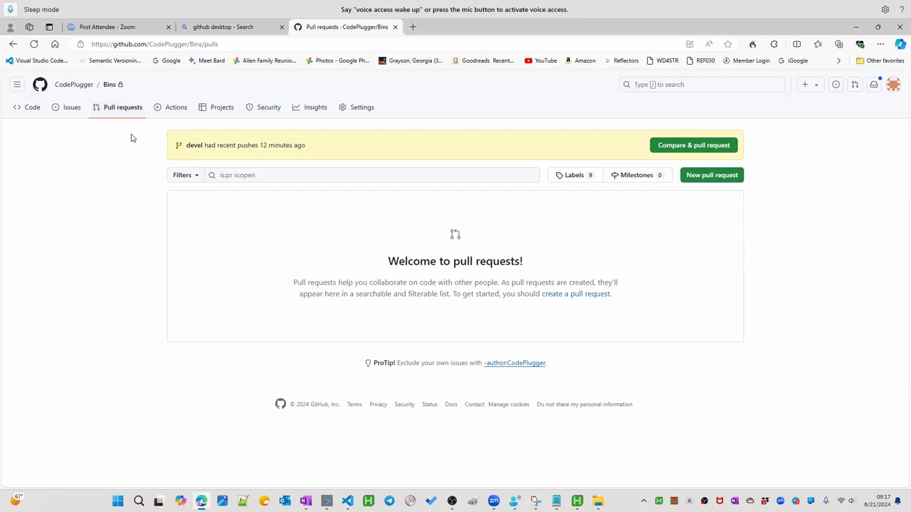
left_click(151, 44)
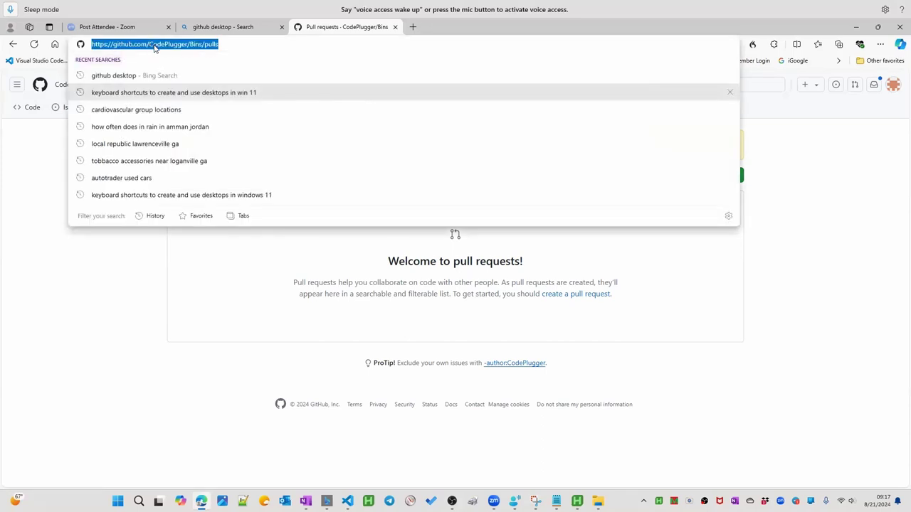
left_click(152, 44)
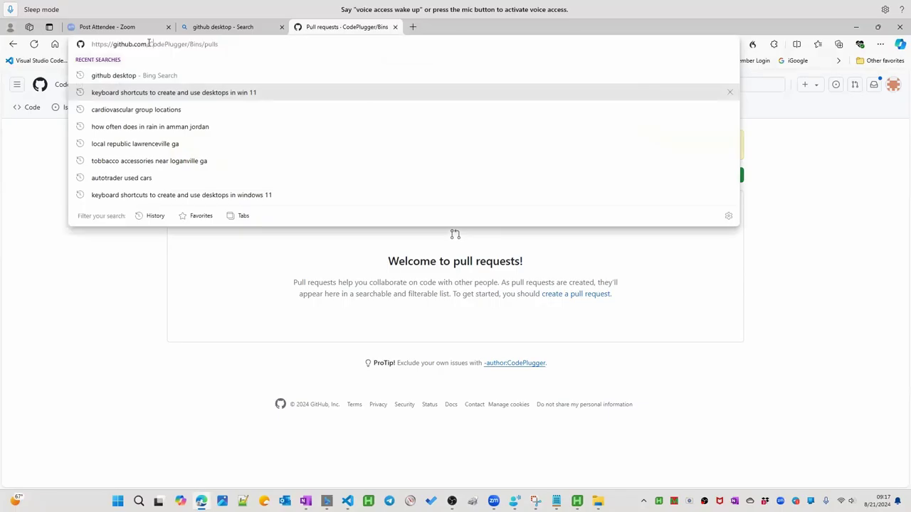
left_click(108, 264)
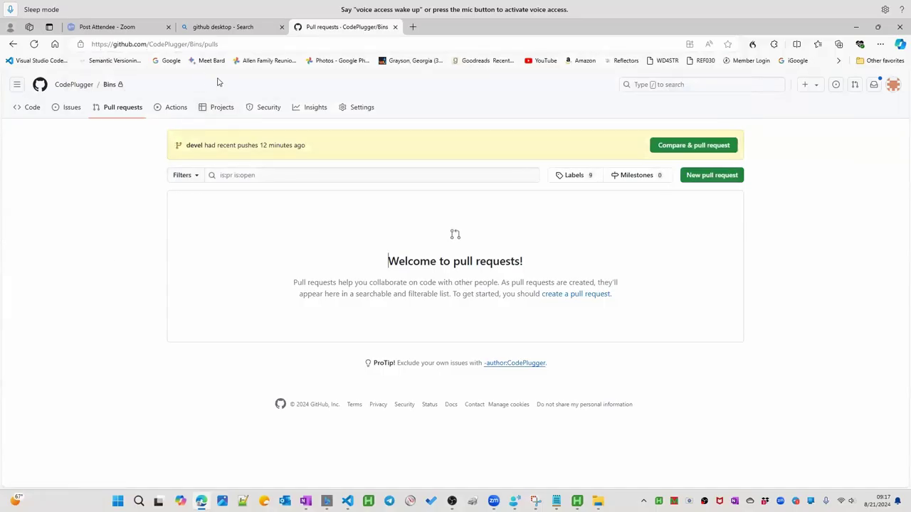
- Search GitHub for "autohotkey" without the repository filter and open the AutoHotkey/AutoHotkey repository
left_click(682, 85)
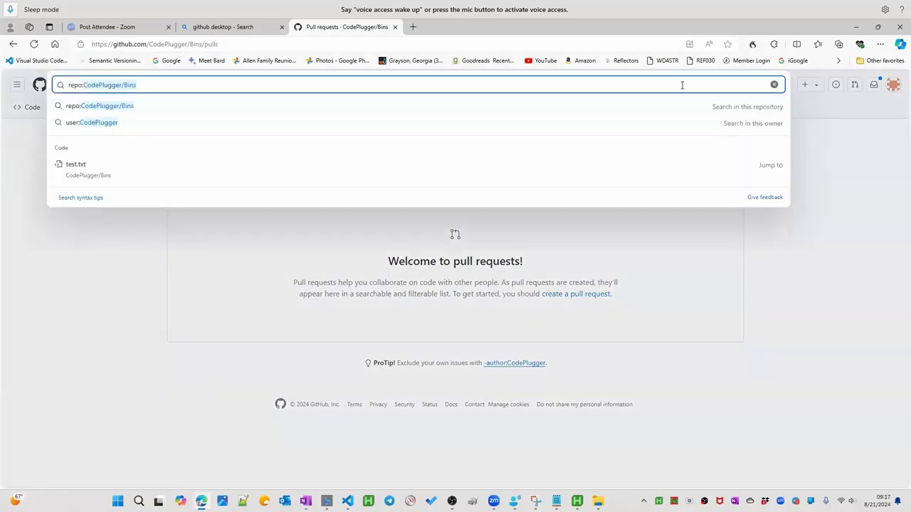
type("a")
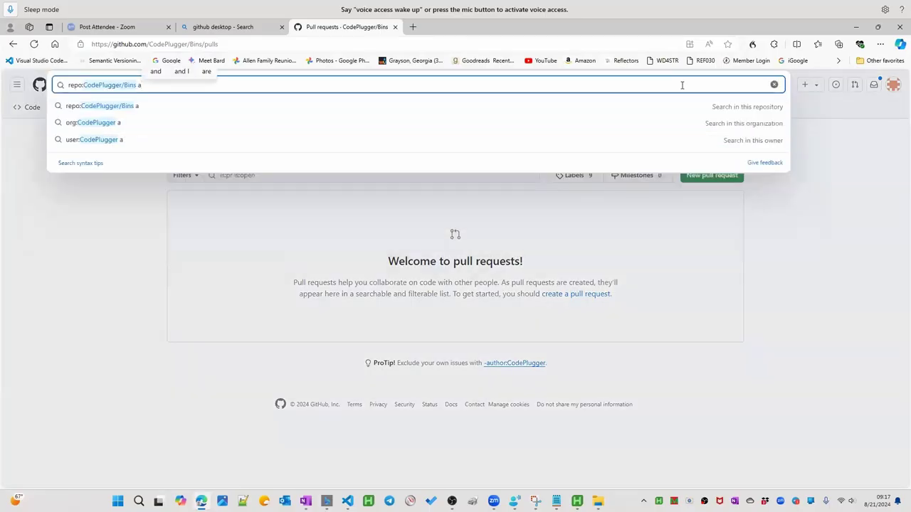
key("ctrl+a")
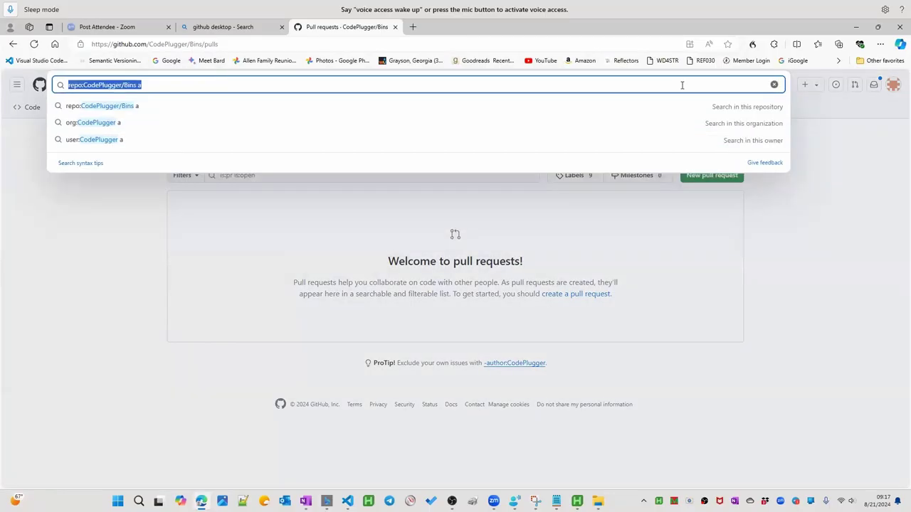
type("autohotkey")
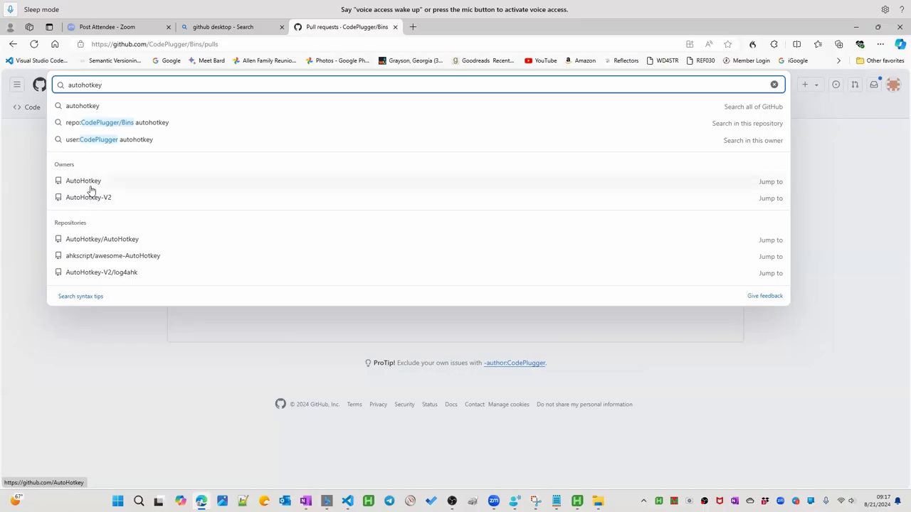
left_click(97, 244)
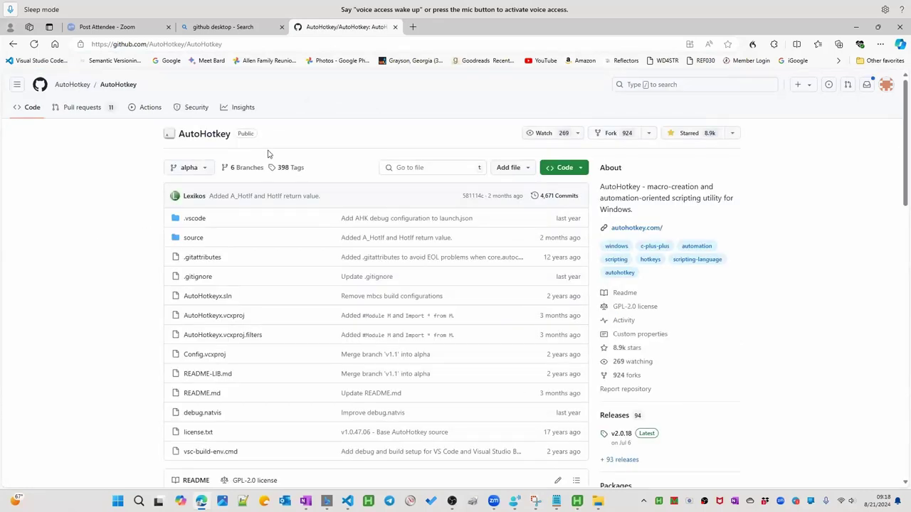
- Open the AutoHotkey repository's pull requests and read the conversation of "Experimental: added disableWindowFiltering to manifest"
left_click(79, 109)
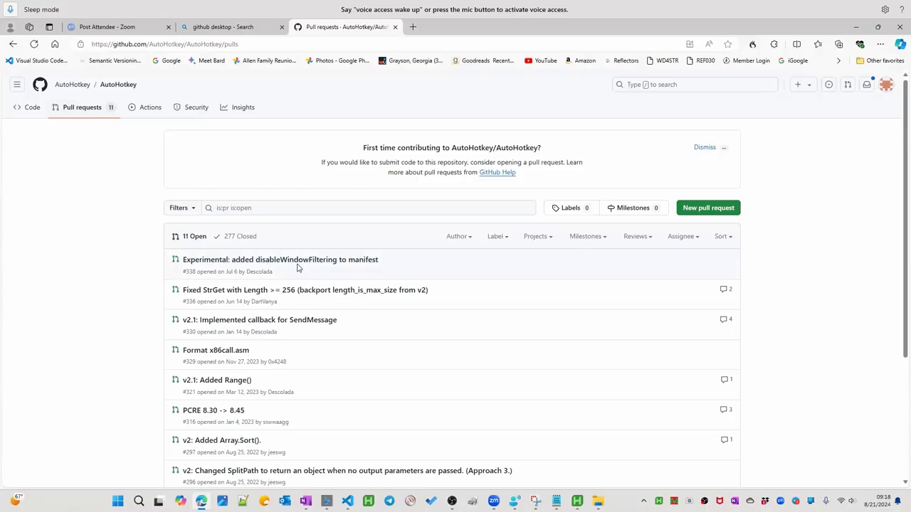
mouse_move(298, 262)
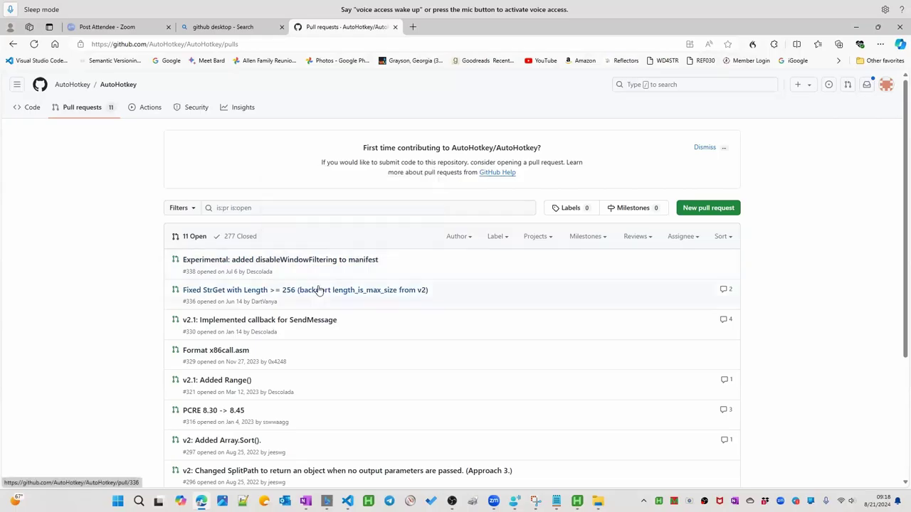
mouse_move(324, 258)
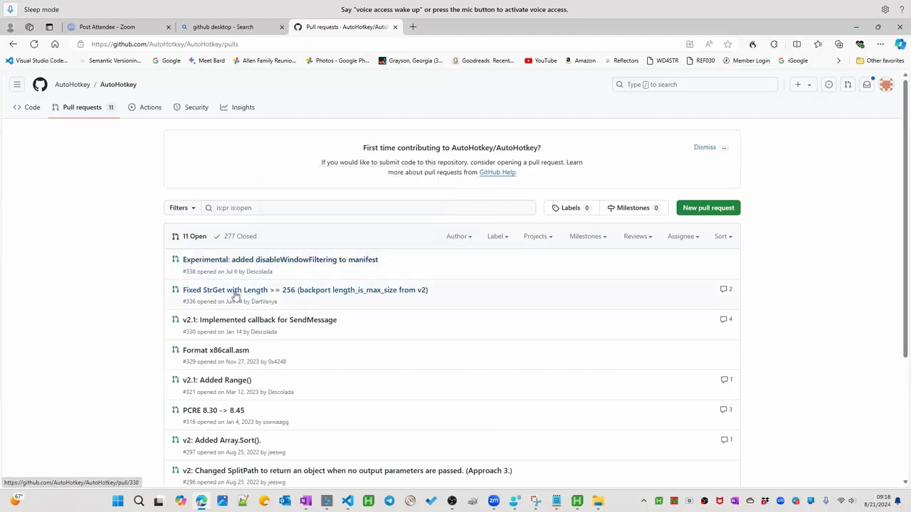
left_click(322, 261)
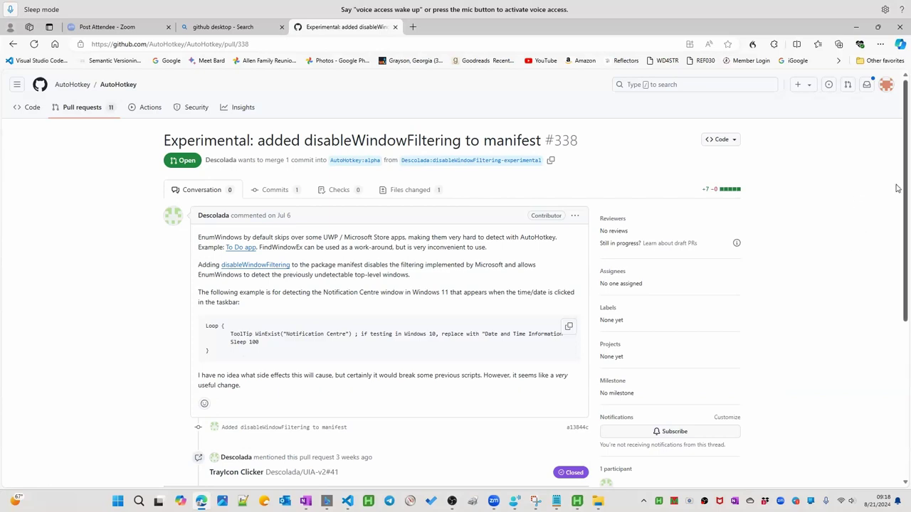
left_click_drag(899, 184, 894, 203)
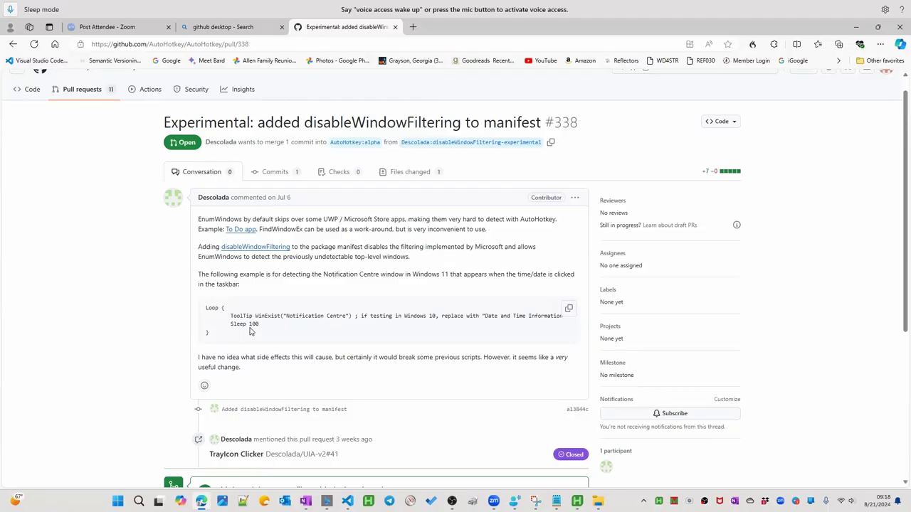
- Examine the file changes in pull request #338's "Added disableWindowFiltering to manifest" commit and return to the pull request list
left_click(275, 175)
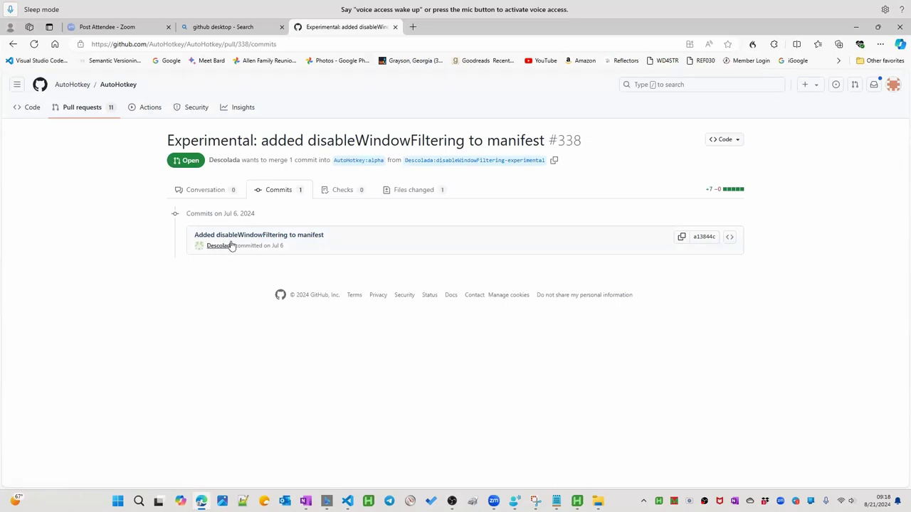
mouse_move(224, 247)
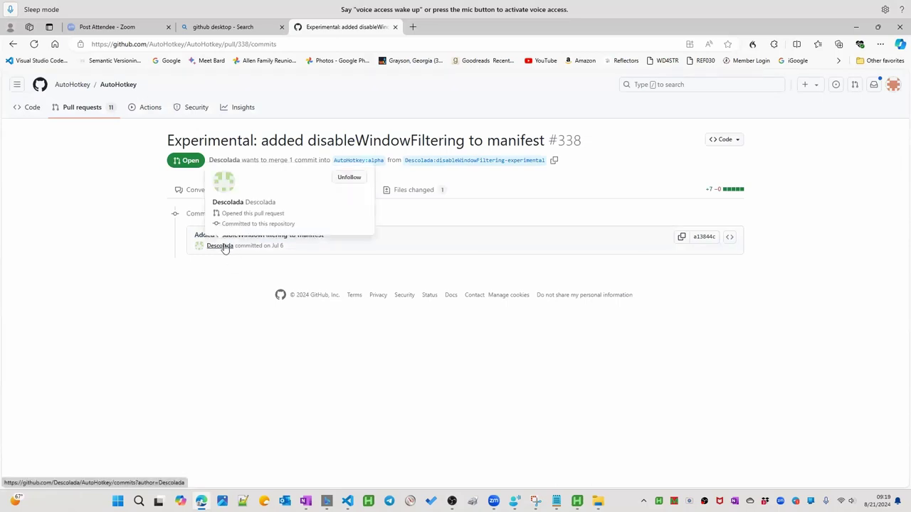
left_click(282, 237)
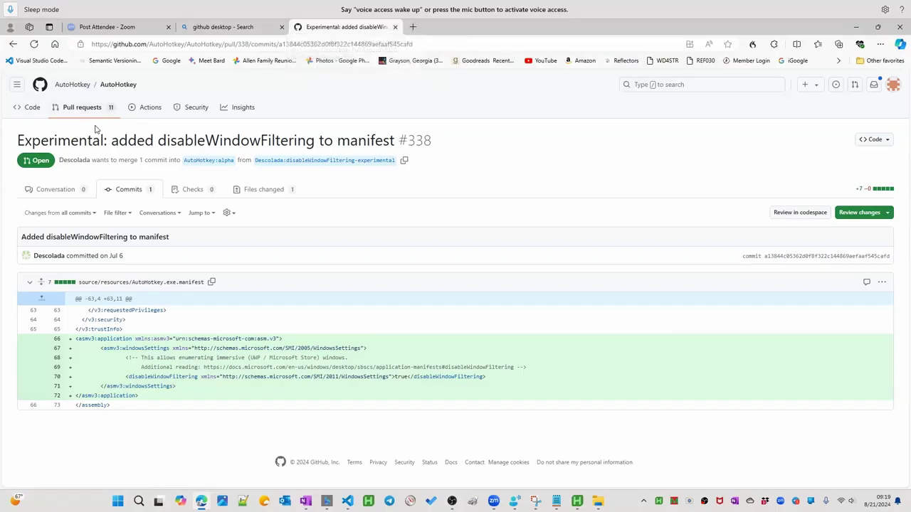
left_click(10, 45)
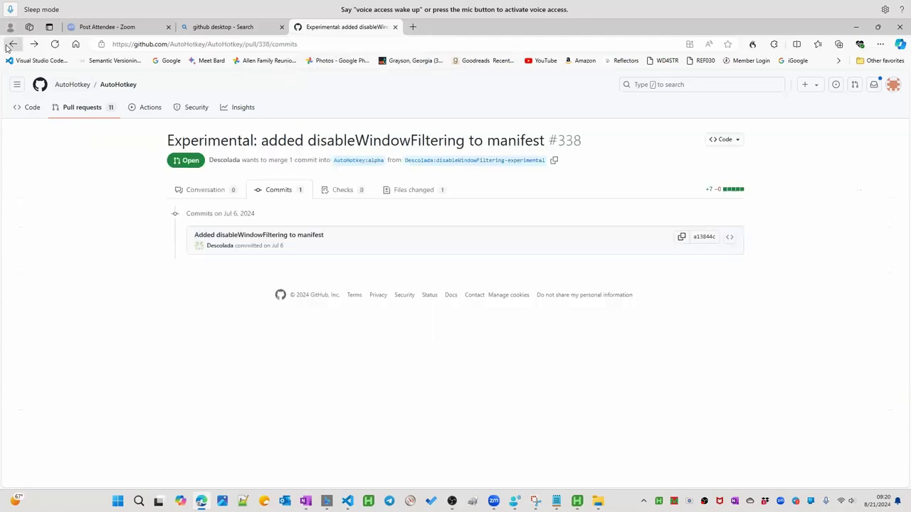
left_click(9, 46)
left_click(10, 45)
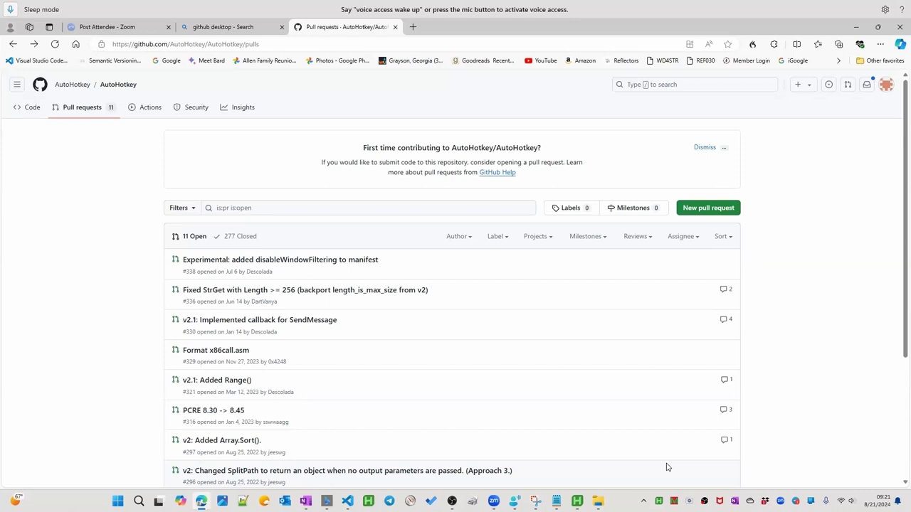
- Switch to Visual Studio Code and open BinMainGui_v0.0.10.ahk from the Bins workspace
left_click(346, 501)
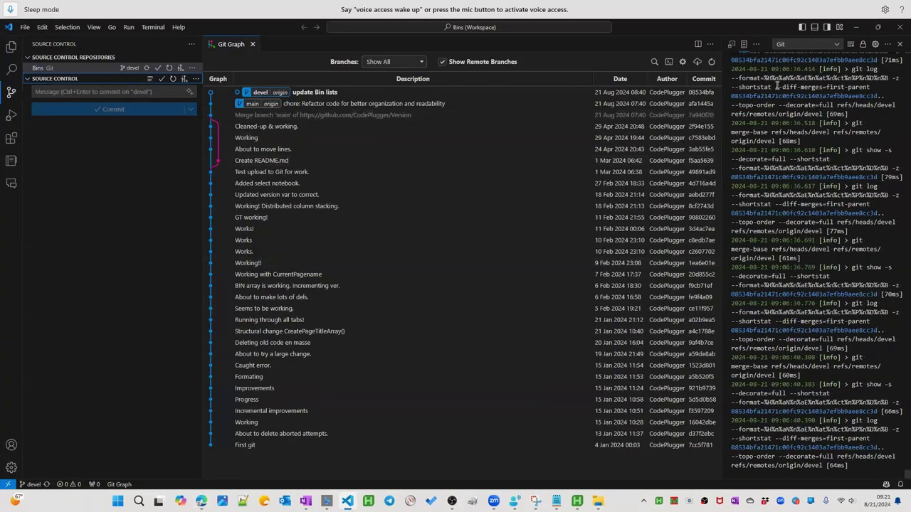
left_click(11, 47)
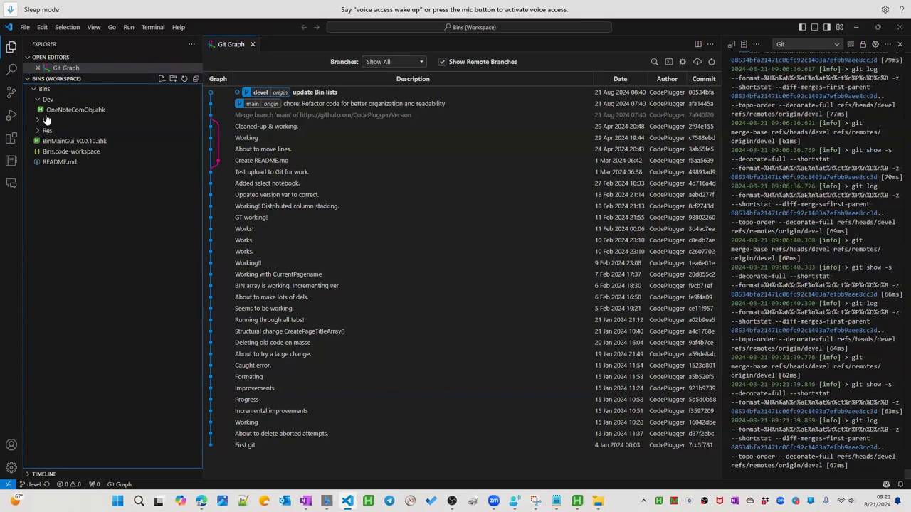
left_click(65, 142)
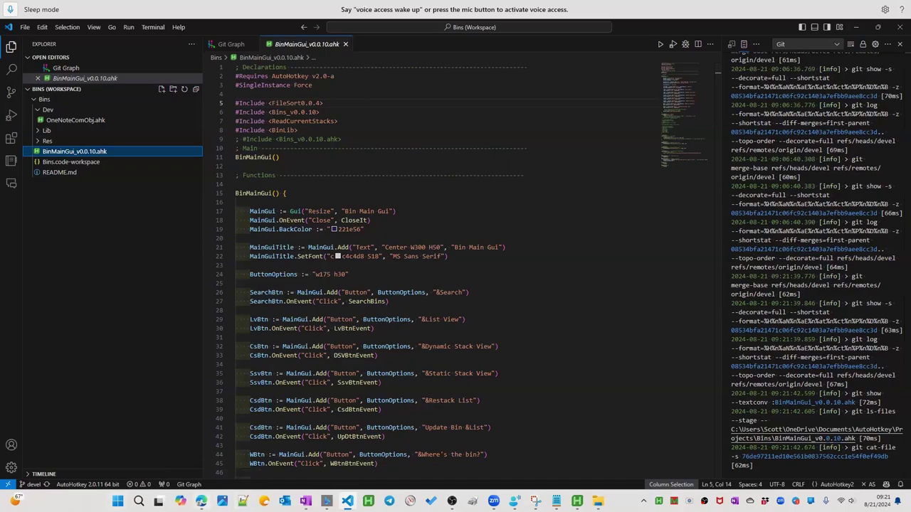
- Switch to File Explorer and create a folder named "test repo" inside the AutoHotkey Projects folder
mouse_move(201, 501)
mouse_move(598, 501)
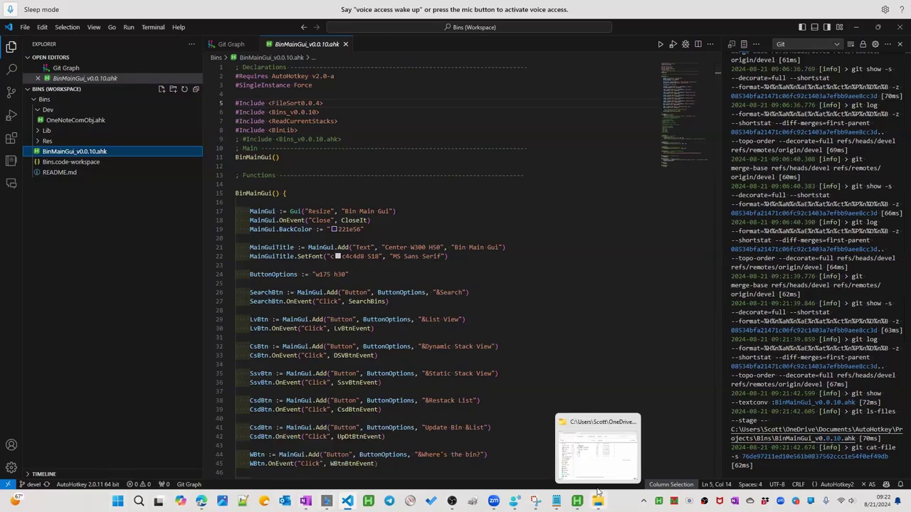
left_click(598, 448)
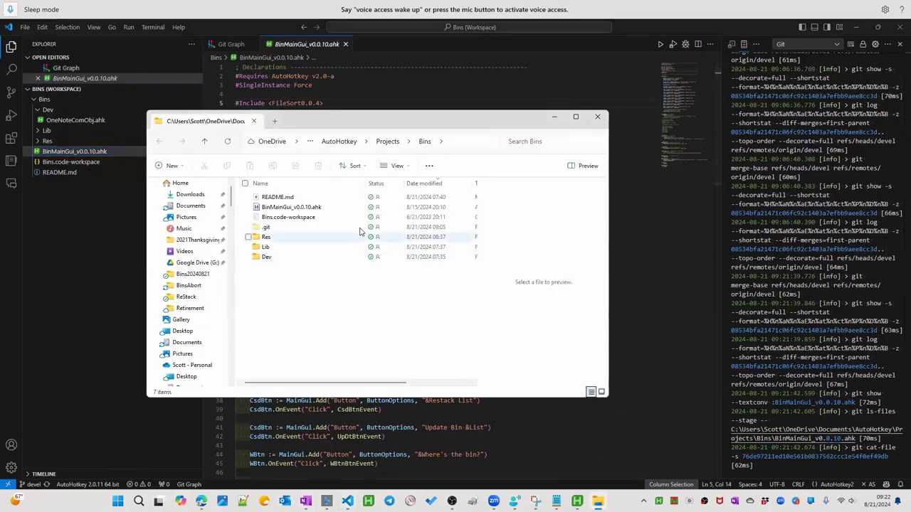
left_click(388, 142)
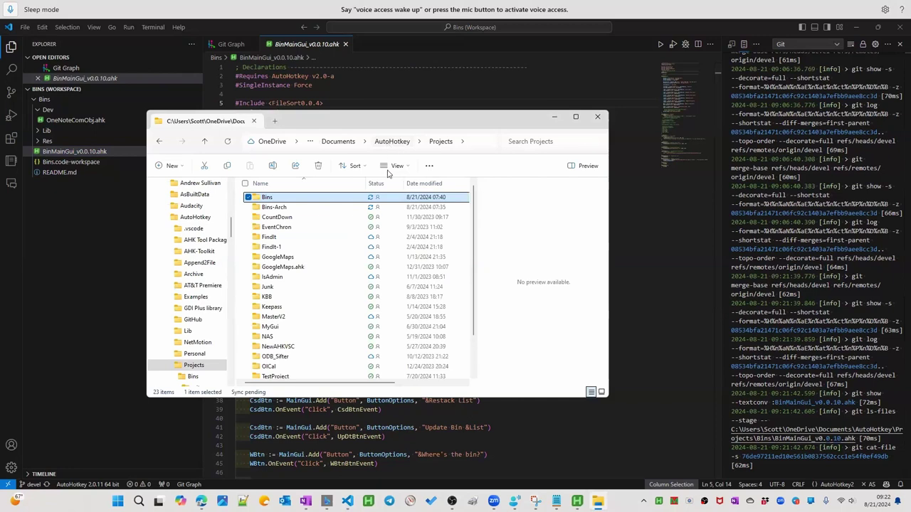
scroll(474, 320, "down", 2)
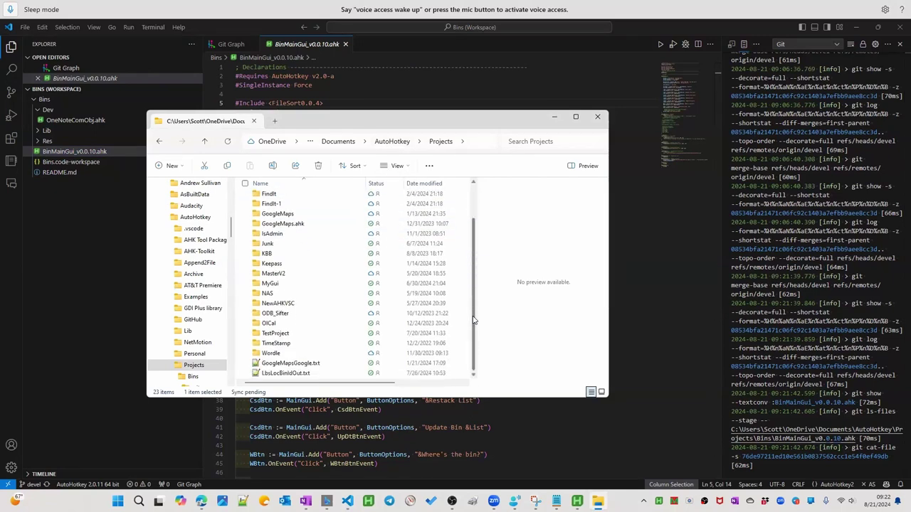
right_click(462, 362)
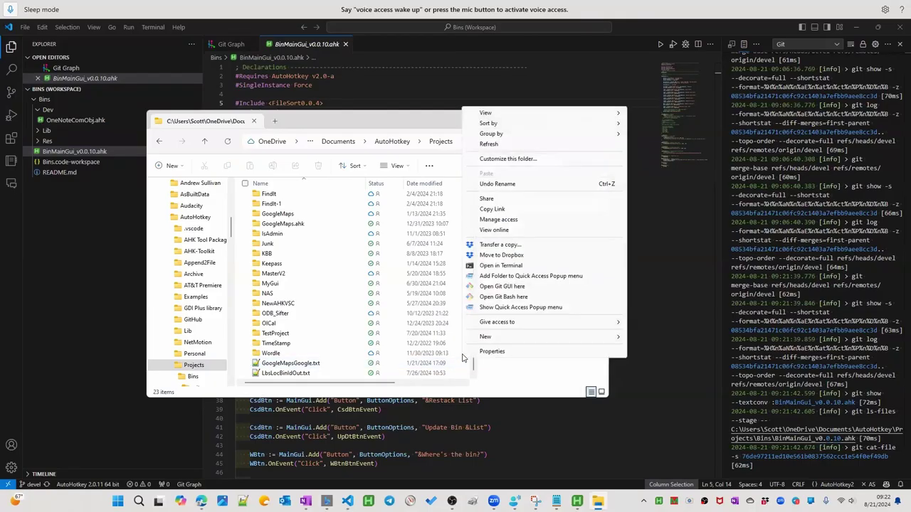
mouse_move(481, 336)
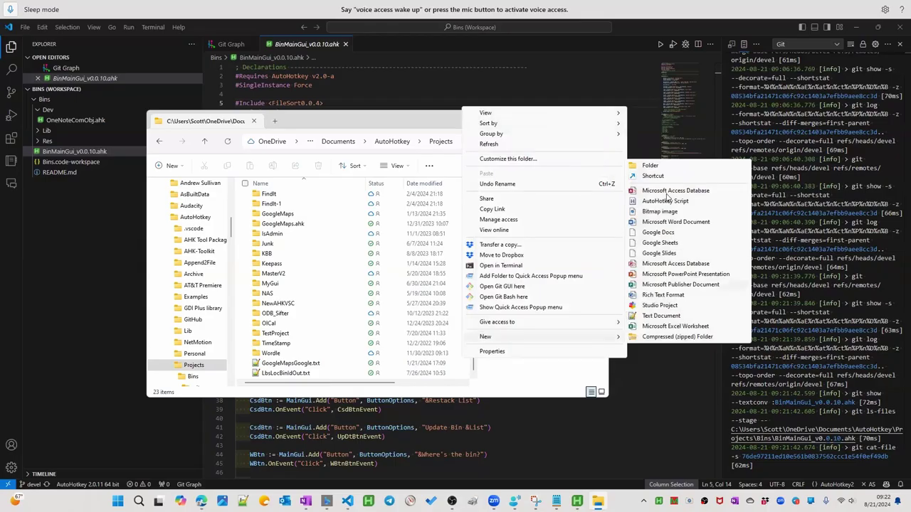
left_click(659, 166)
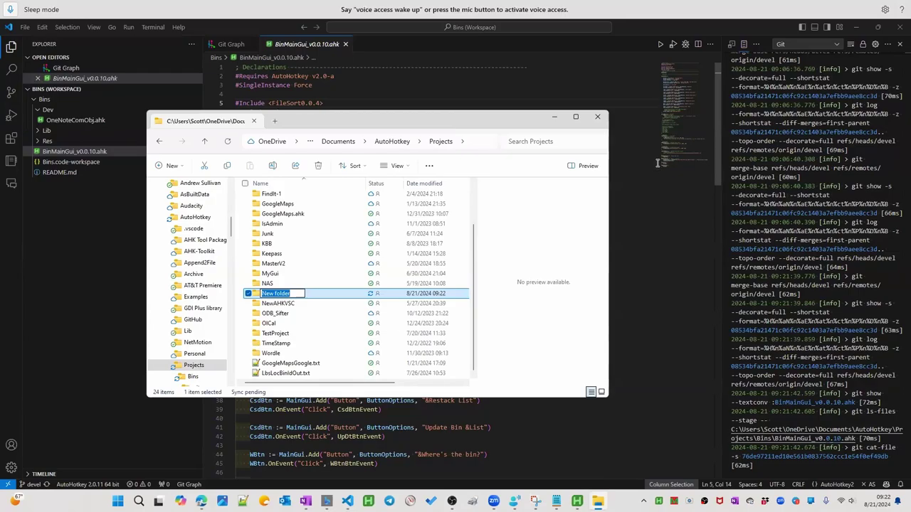
type("test repo")
key("Return")
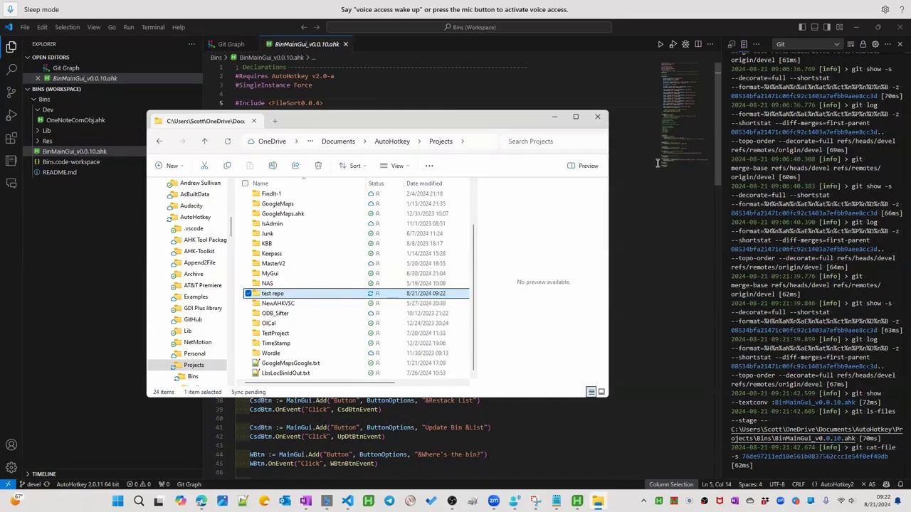
- Open the new "test repo" folder in the AutoHotkey Projects folder
key("Return")
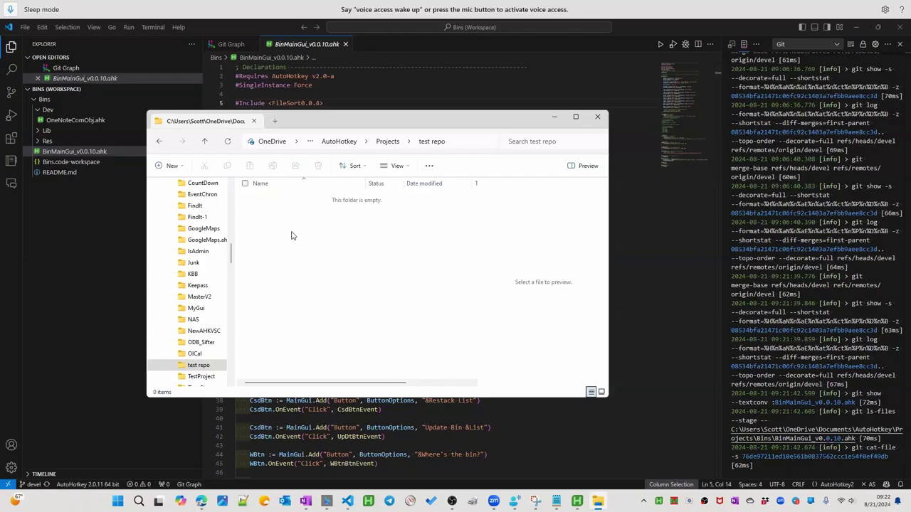
right_click(291, 236)
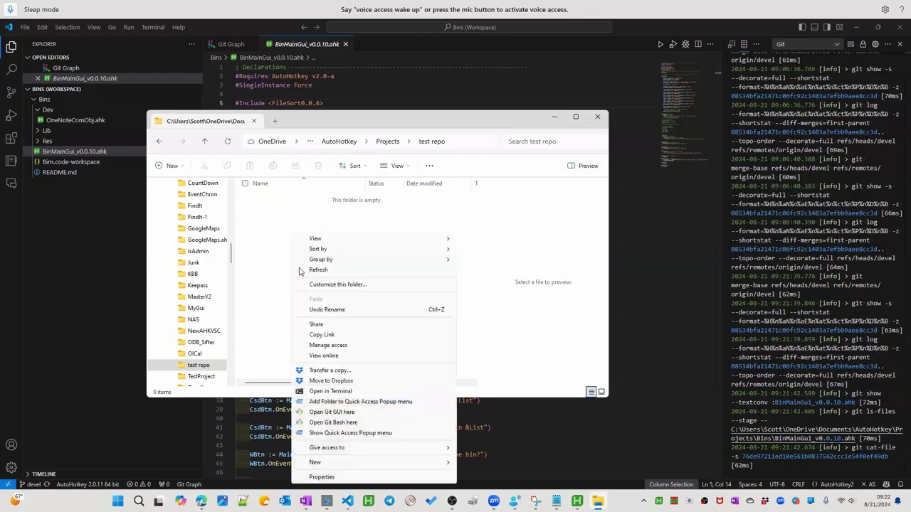
left_click(322, 477)
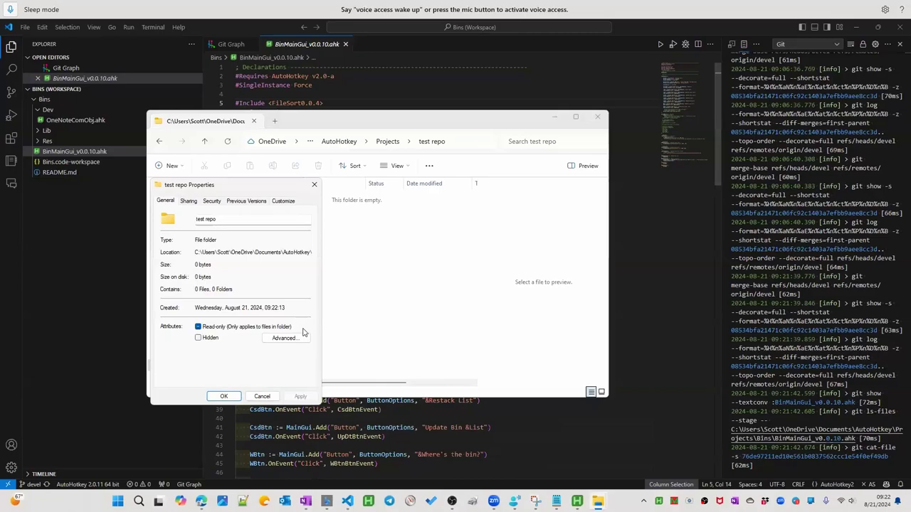
left_click(262, 397)
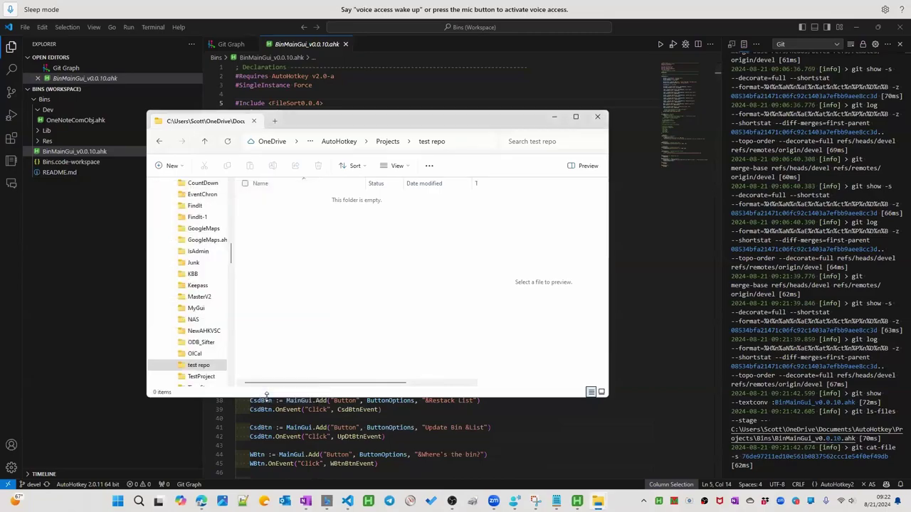
right_click(279, 283)
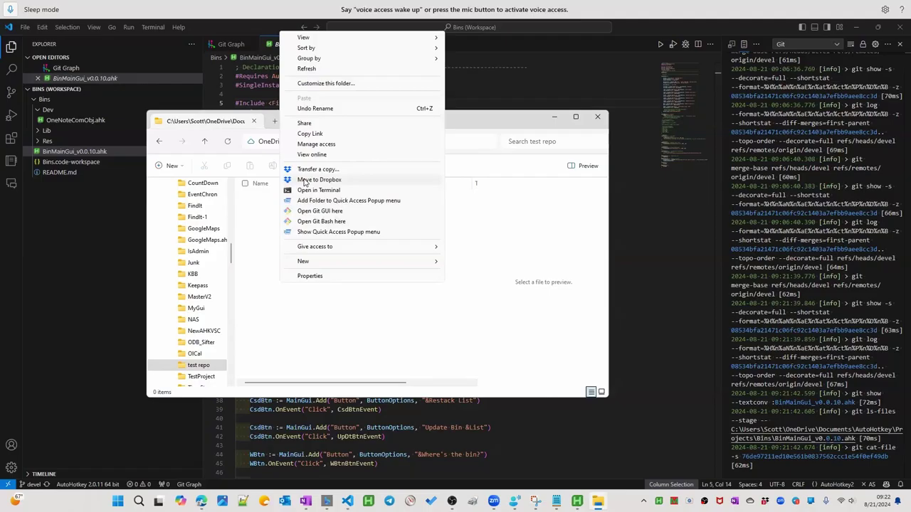
left_click(326, 352)
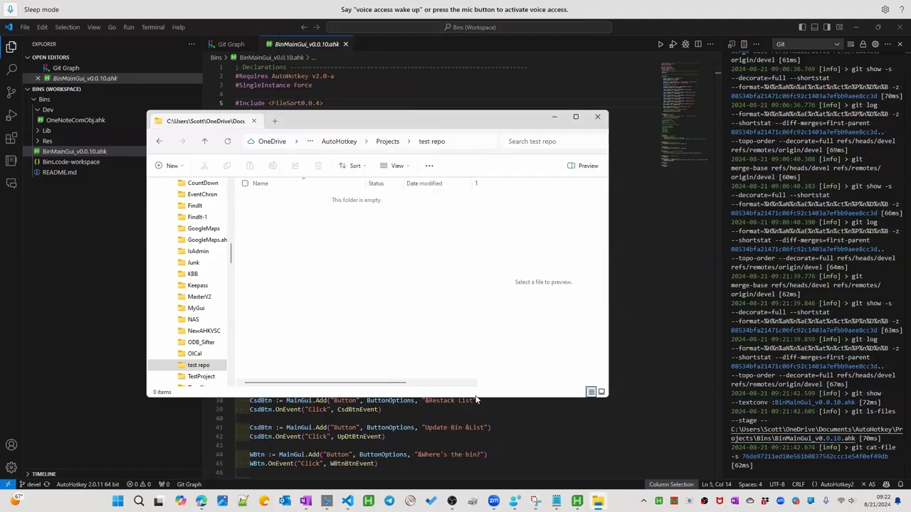
- Copy the "test repo" folder's path and open that folder in a new, maximized Visual Studio Code window
key("alt+d")
key("ctrl+c")
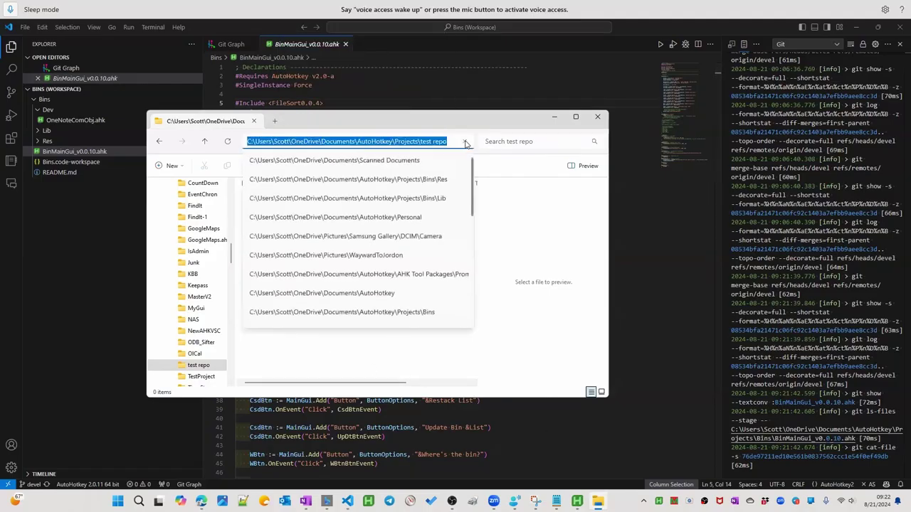
left_click(24, 30)
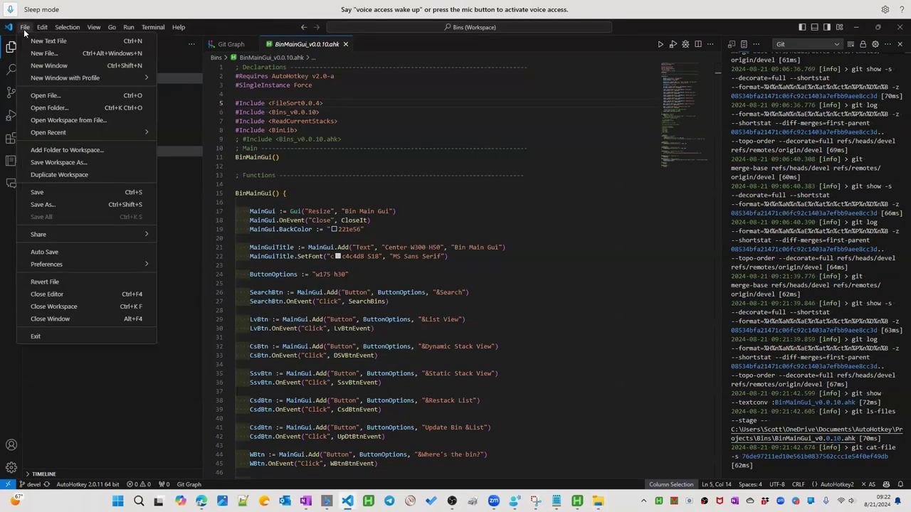
left_click(49, 65)
left_click_drag(49, 70, 50, 72)
left_click(237, 81)
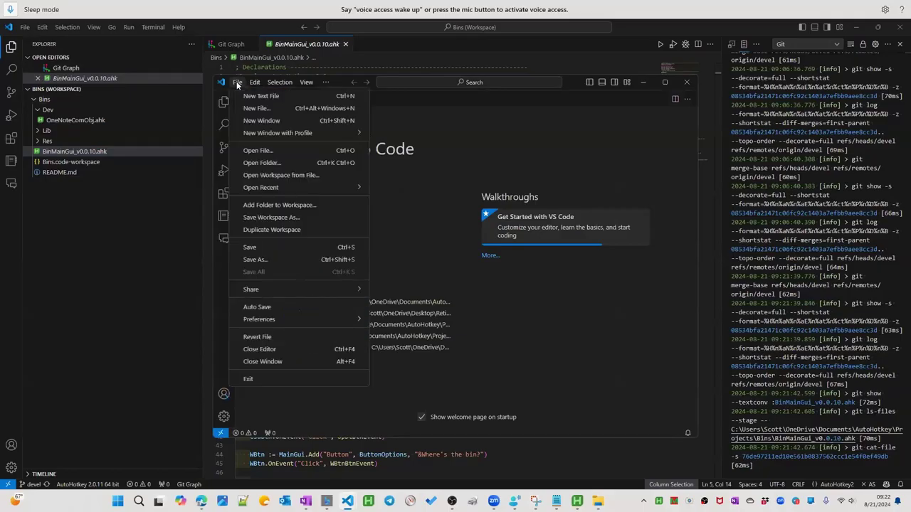
left_click(279, 163)
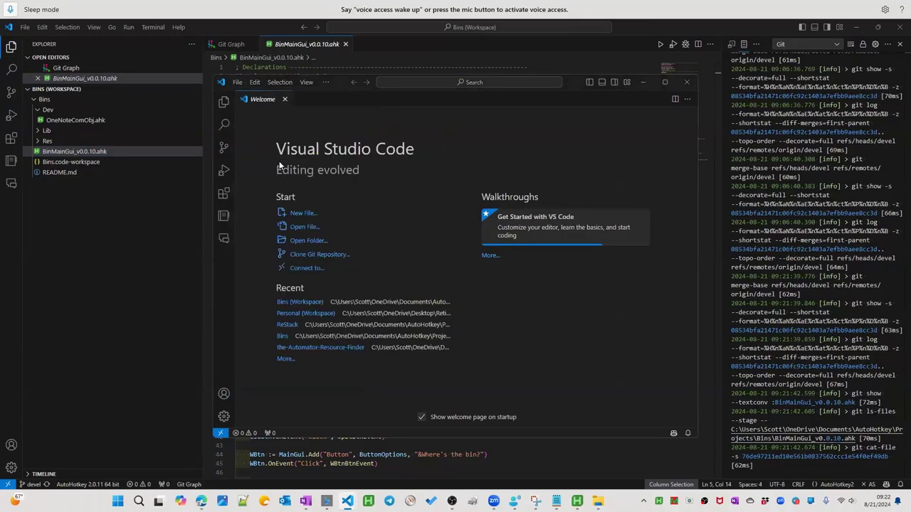
key("ctrl+v")
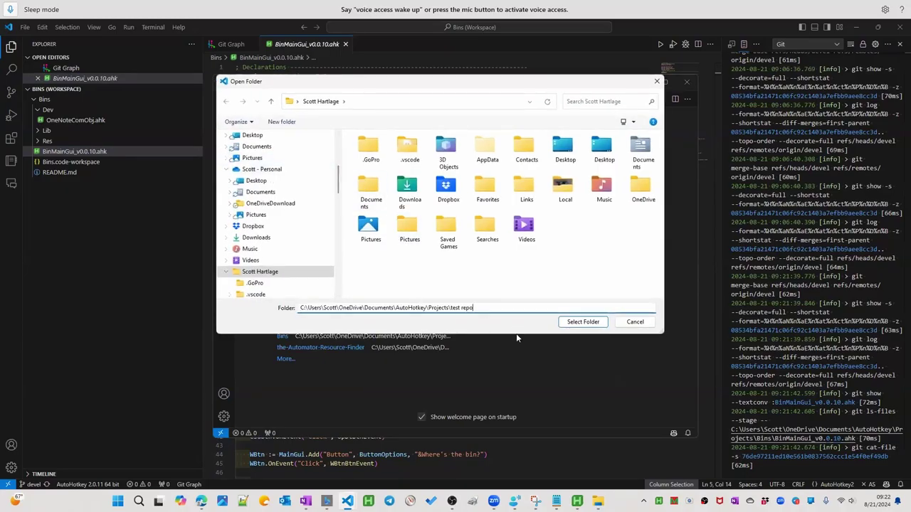
left_click(581, 324)
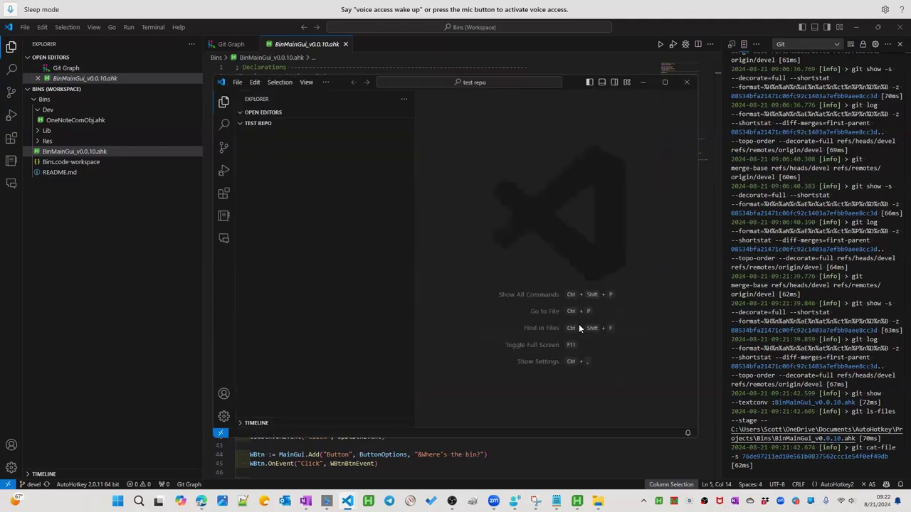
left_click(663, 82)
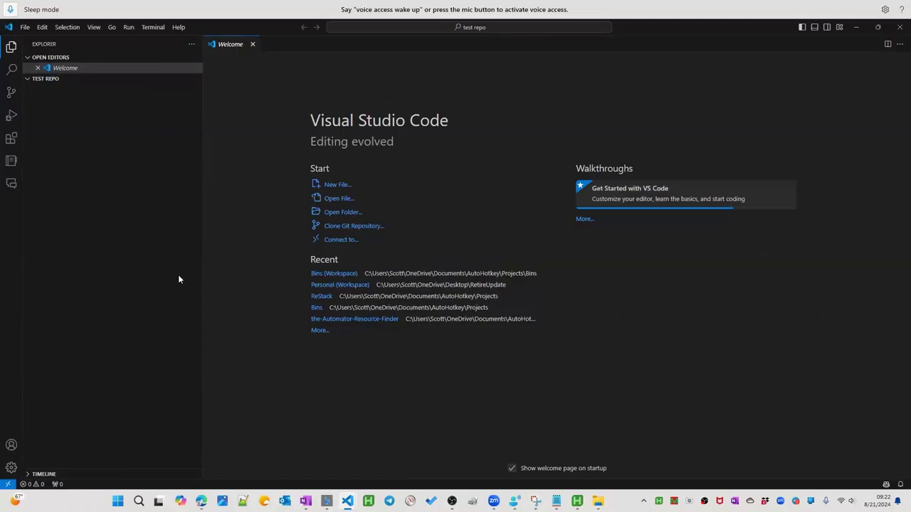
- Start publishing the "test repo" folder to GitHub from source control and review the private and public repository options
left_click(11, 93)
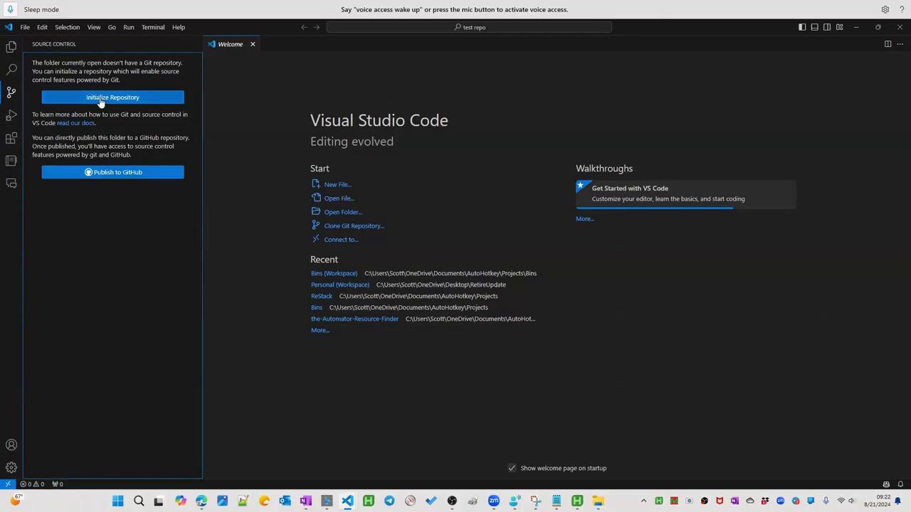
left_click(103, 173)
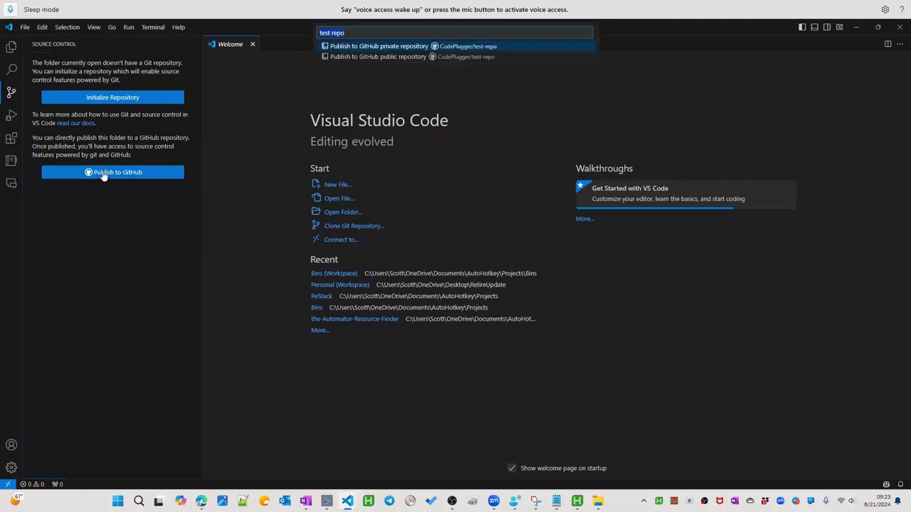
left_click(357, 29)
key("ctrl+a")
key("Home")
key("shift+End")
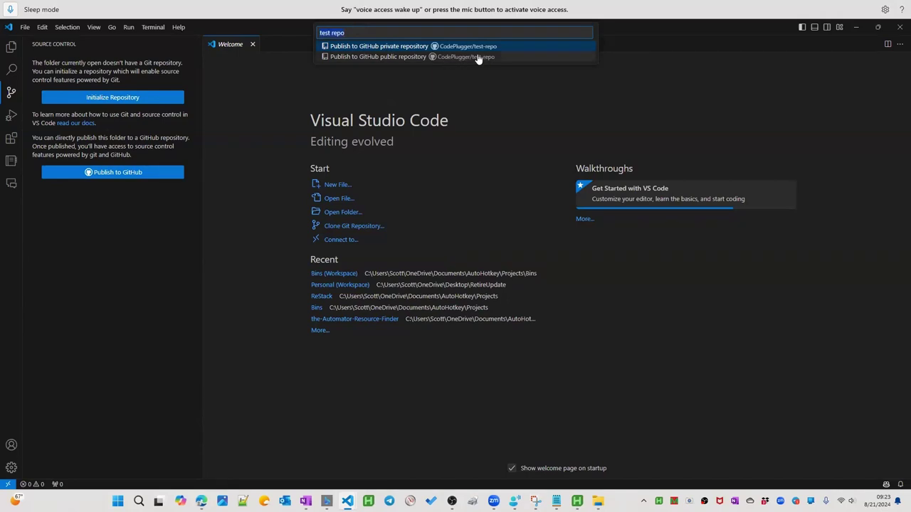
left_click(396, 33)
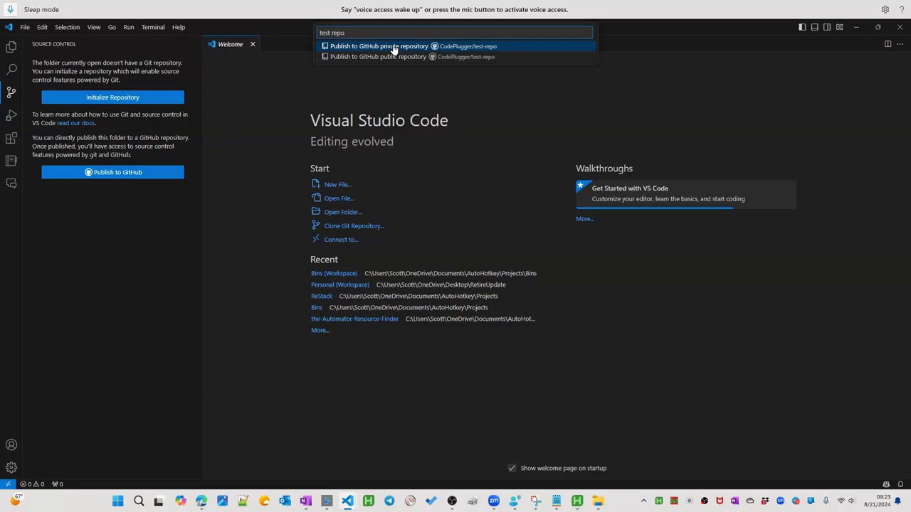
- Switch to Microsoft Edge, return from the AutoHotkey repository to the Bins repository, and browse its owner's full repository list
mouse_move(202, 489)
left_click(201, 501)
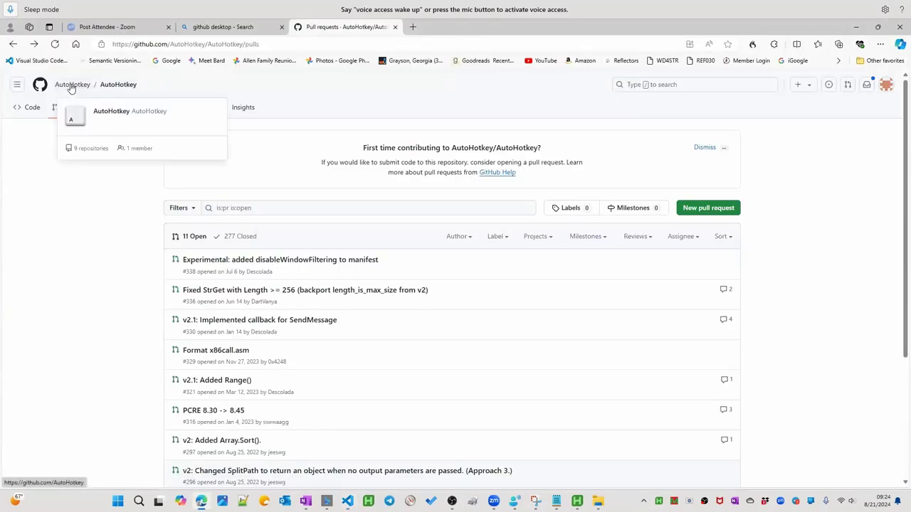
left_click(13, 45)
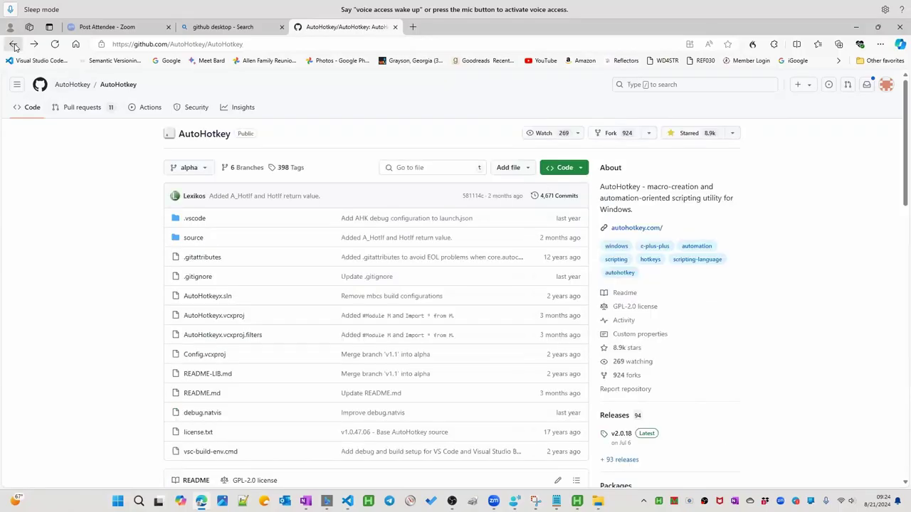
left_click(13, 45)
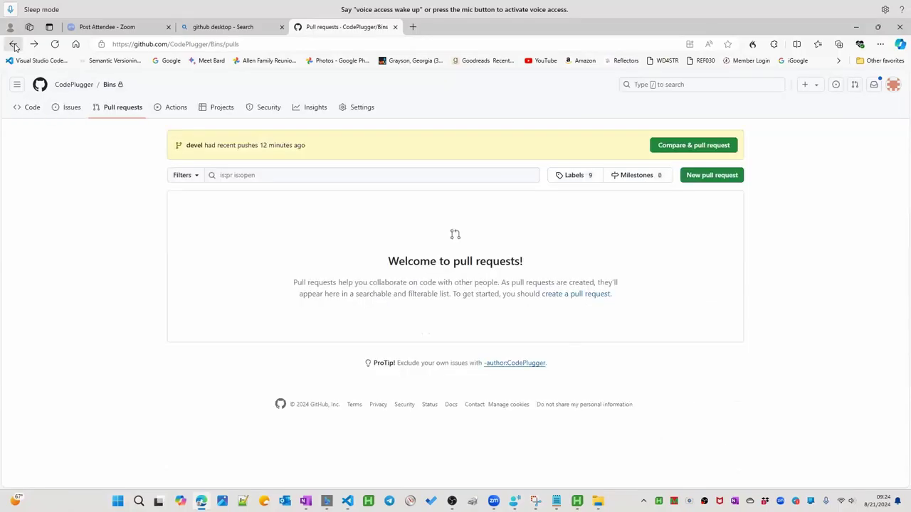
left_click(74, 87)
left_click(87, 109)
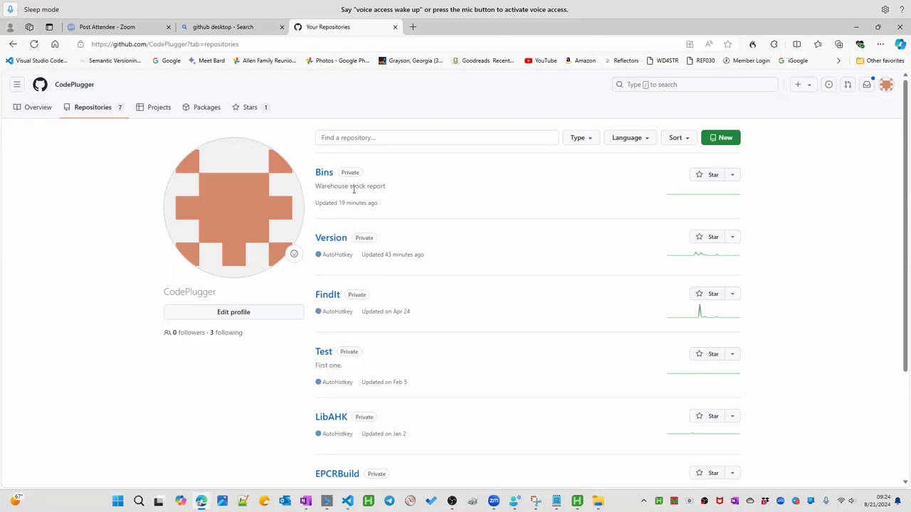
scroll(841, 229, "down", 1)
left_click_drag(894, 252, 898, 308)
scroll(898, 309, "up", 3)
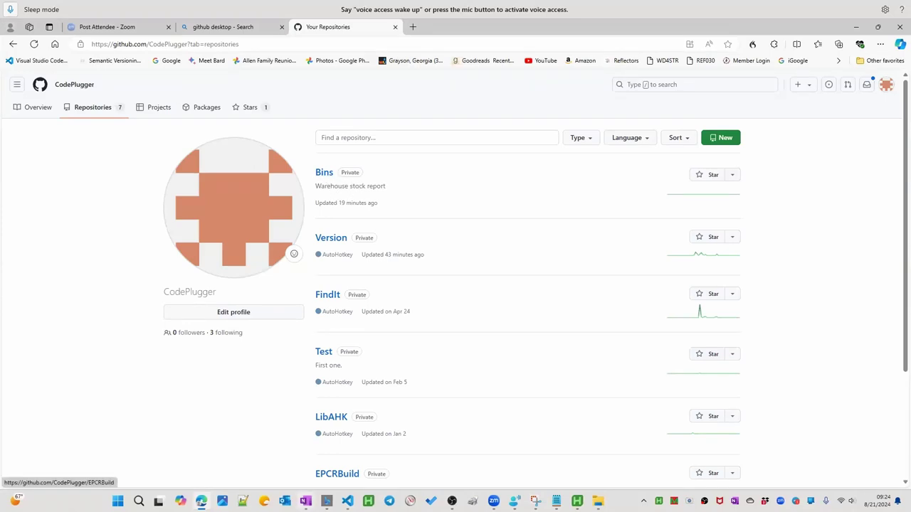
- Review who has access in the Bins repository's collaborator settings and return to the owner's profile overview
left_click(325, 174)
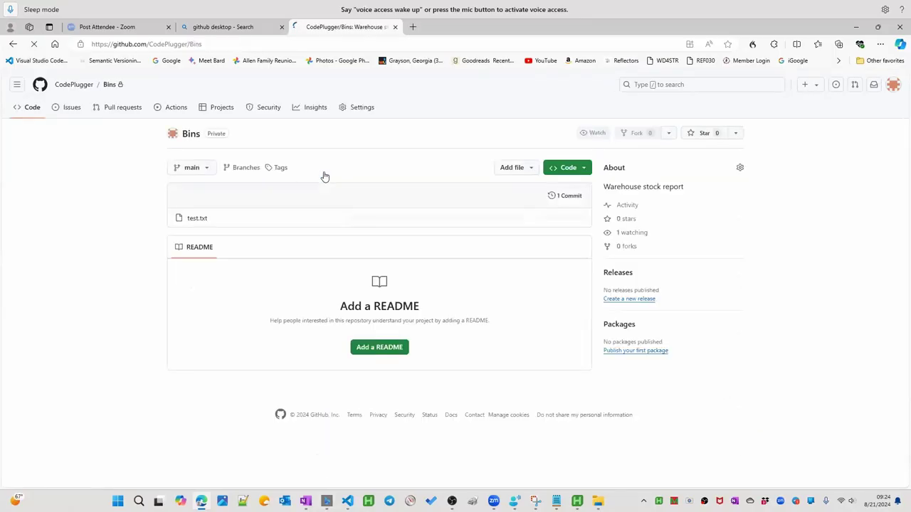
left_click(343, 109)
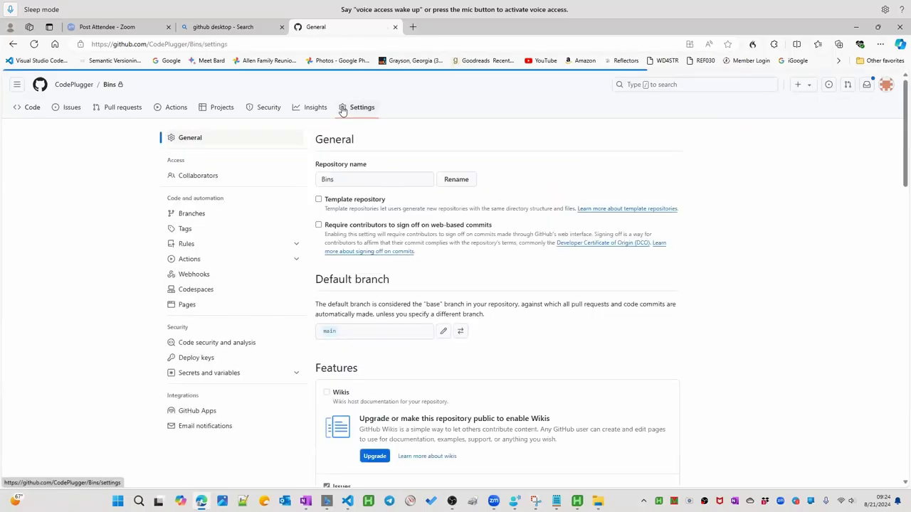
left_click(215, 176)
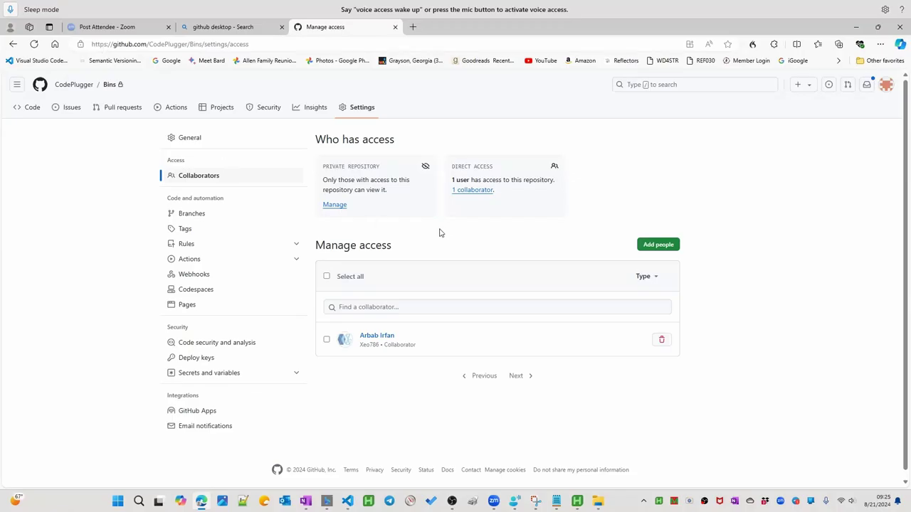
left_click(71, 85)
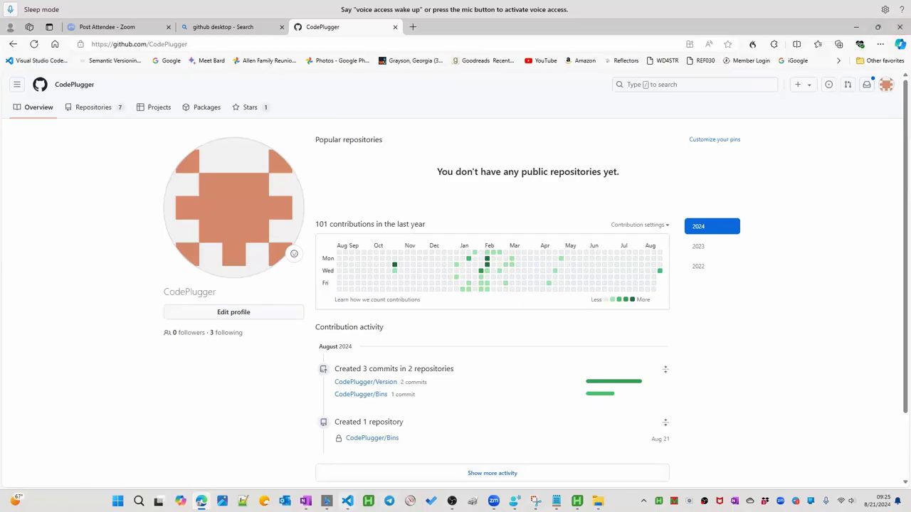
- Switch to the Bins workspace in Visual Studio Code, view Bins.code-workspace, and return to BinMainGui_v0.0.10.ahk with a wider editor area
mouse_move(347, 503)
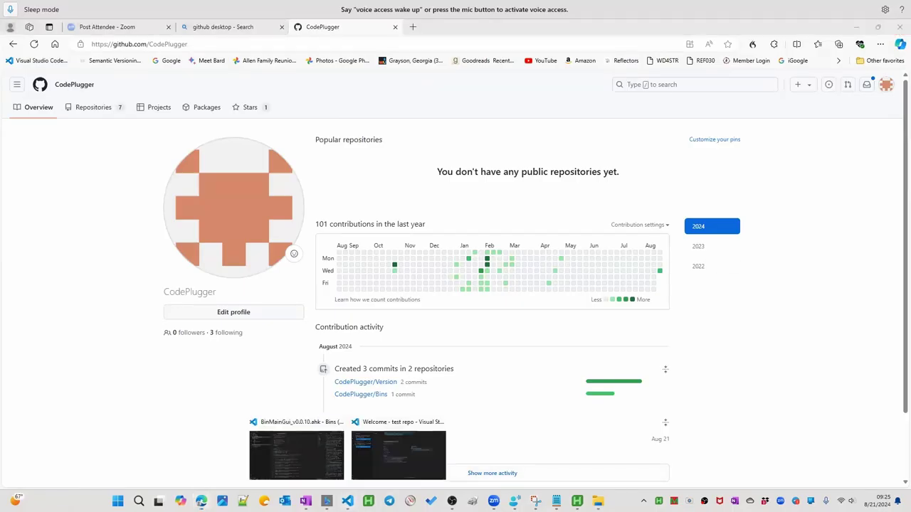
left_click(311, 437)
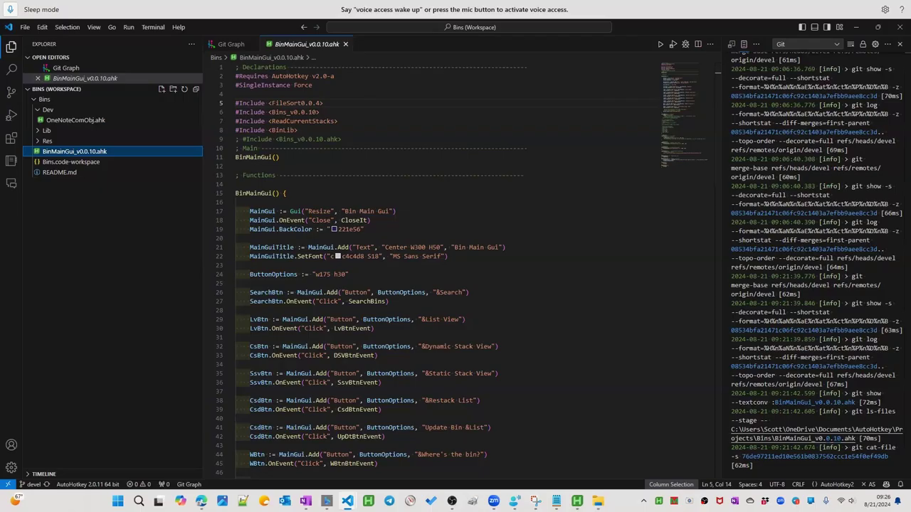
left_click(48, 109)
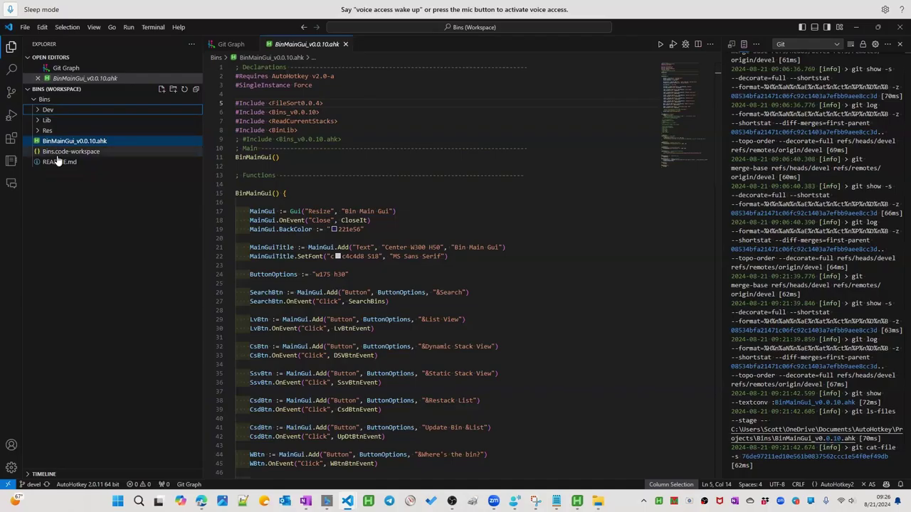
left_click(61, 142)
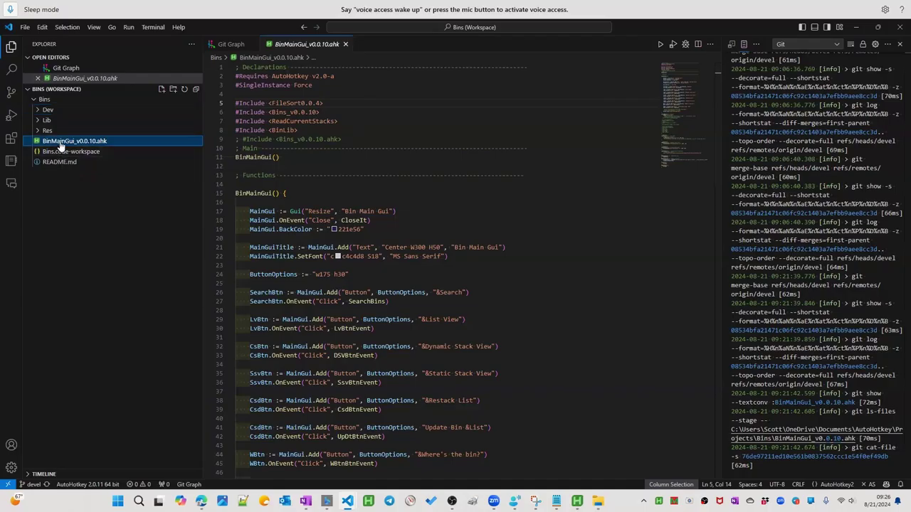
left_click(60, 153)
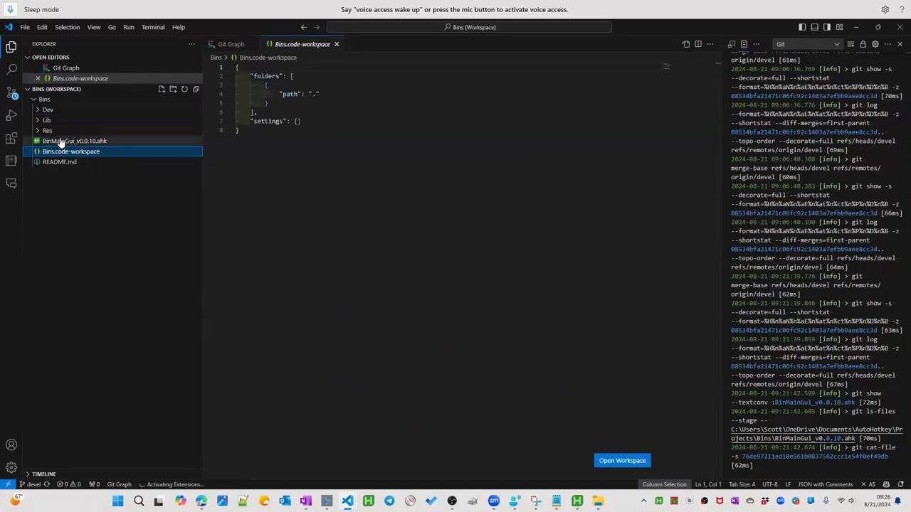
left_click(60, 142)
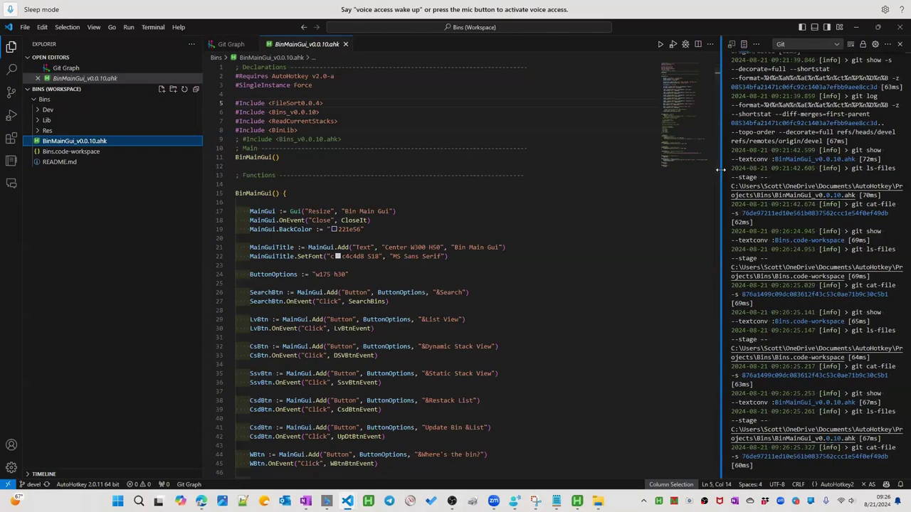
left_click_drag(721, 170, 864, 175)
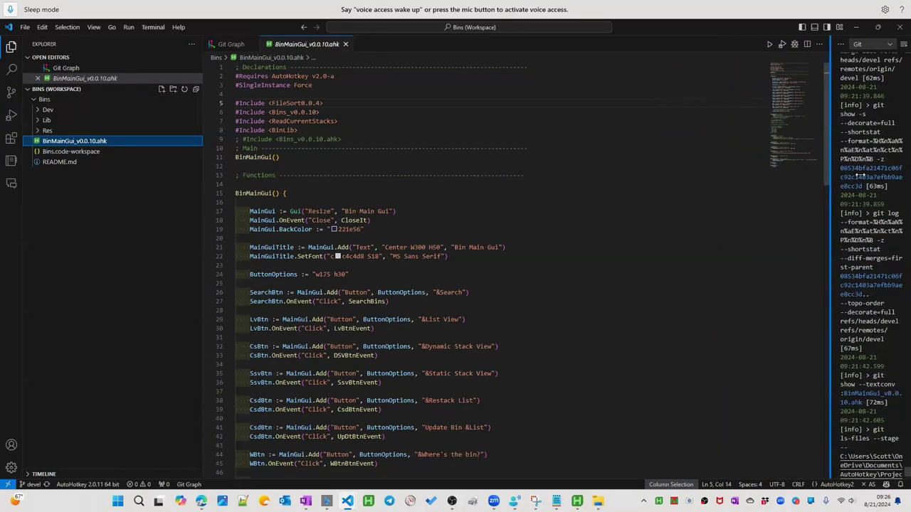